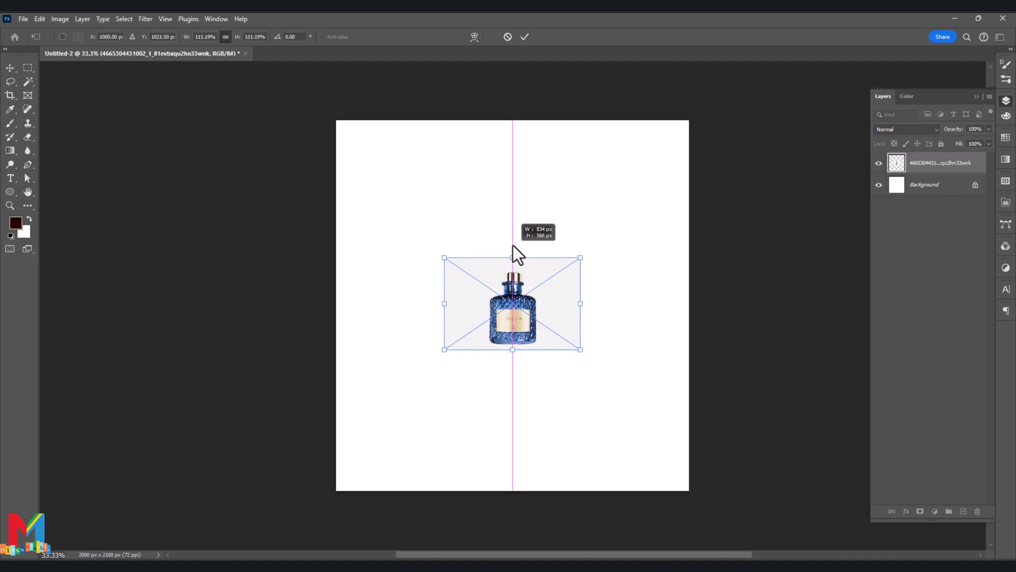
- Scale the placed perfume bottle image up to about 243%, centre it horizontally on the canvas and apply the transform
left_click_drag(512, 350, 512, 370)
left_click_drag(513, 314, 513, 334)
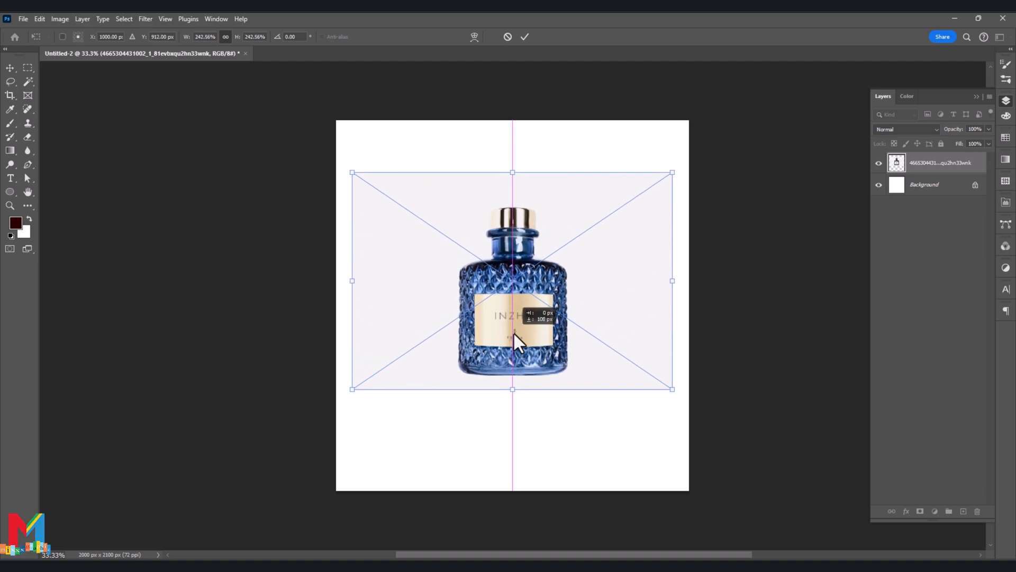
left_click(524, 37)
- Add a dark navy (#011737) solid colour fill layer directly above the Background layer
left_click(929, 186)
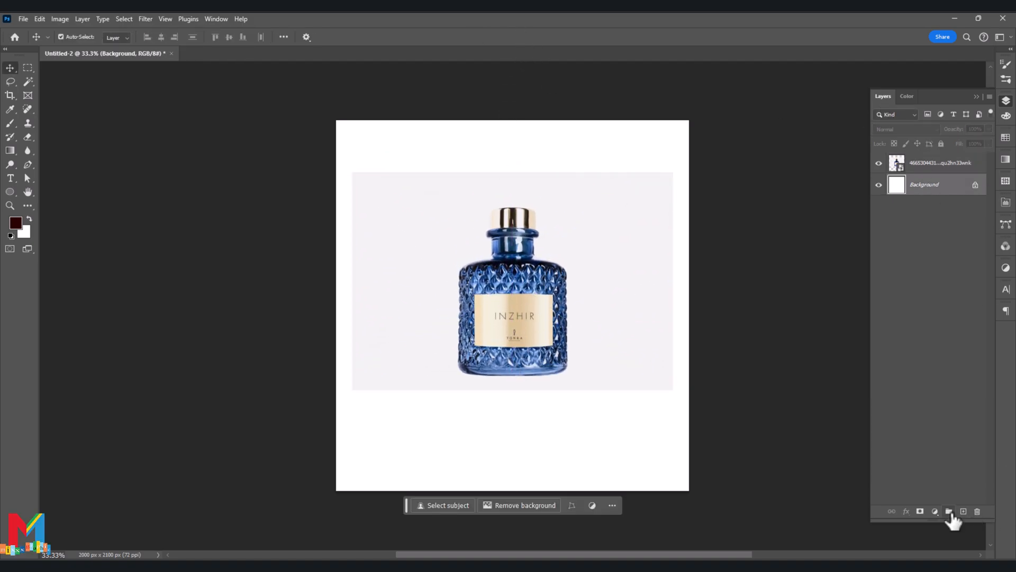
left_click(935, 511)
left_click(955, 325)
left_click(549, 278)
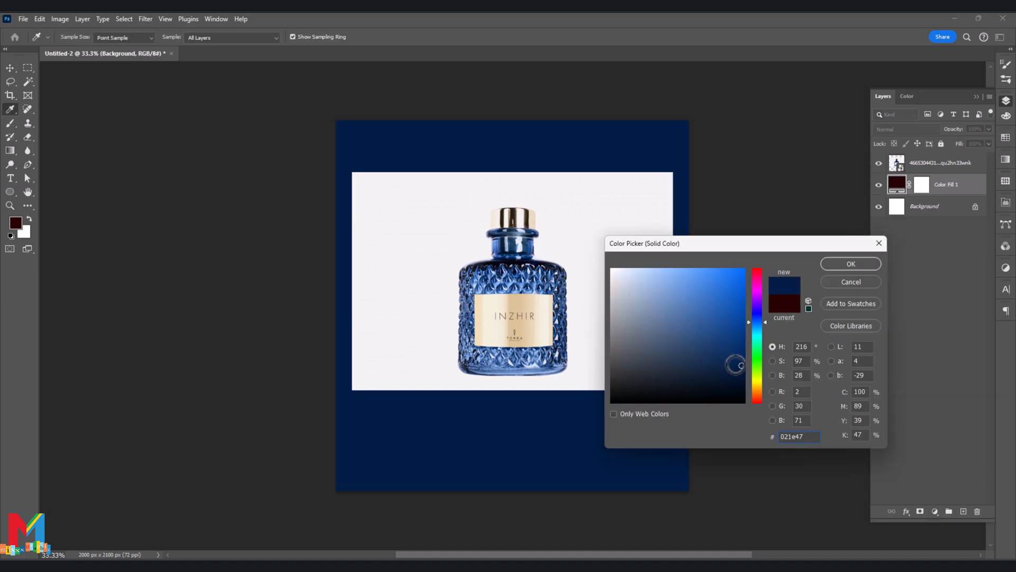
left_click(824, 264)
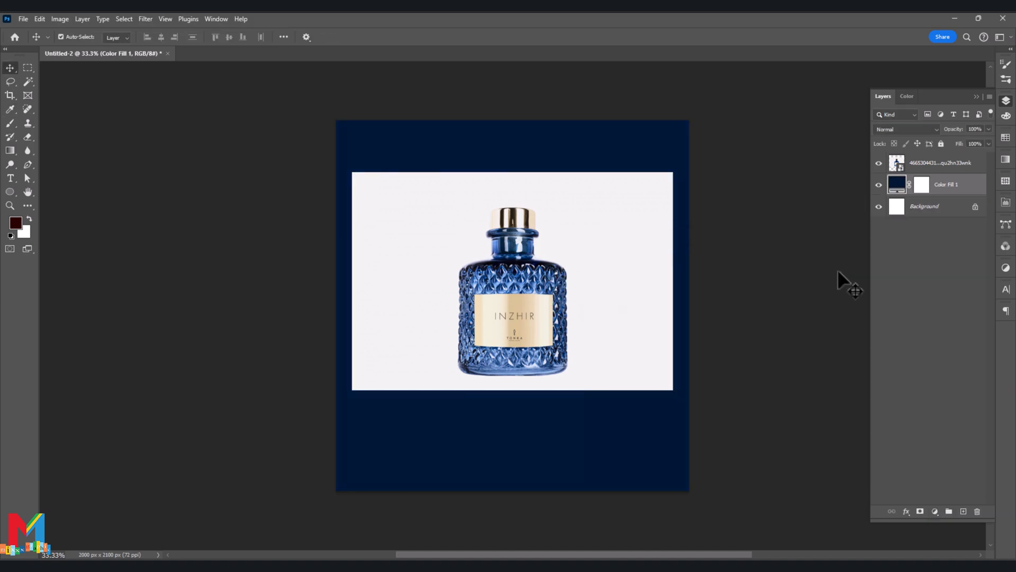
- Hide the bottle image layer and add a new empty layer above the navy colour fill
left_click(880, 165)
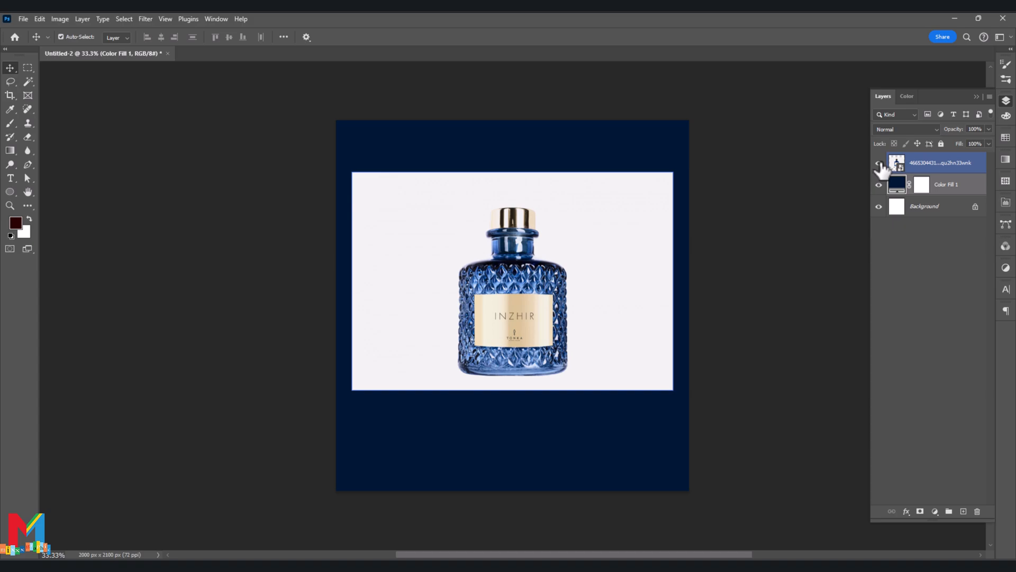
left_click(878, 163)
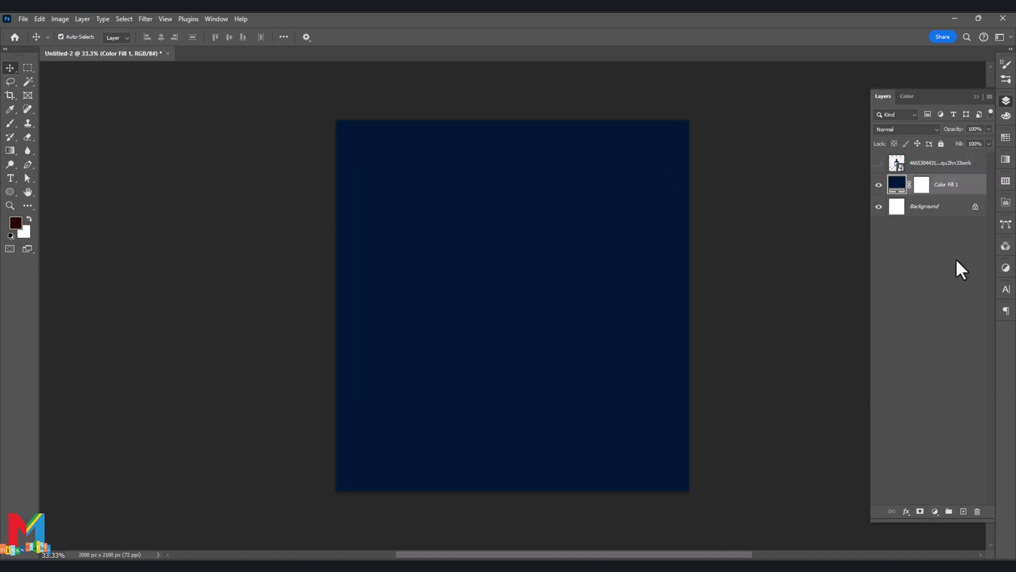
left_click(962, 511)
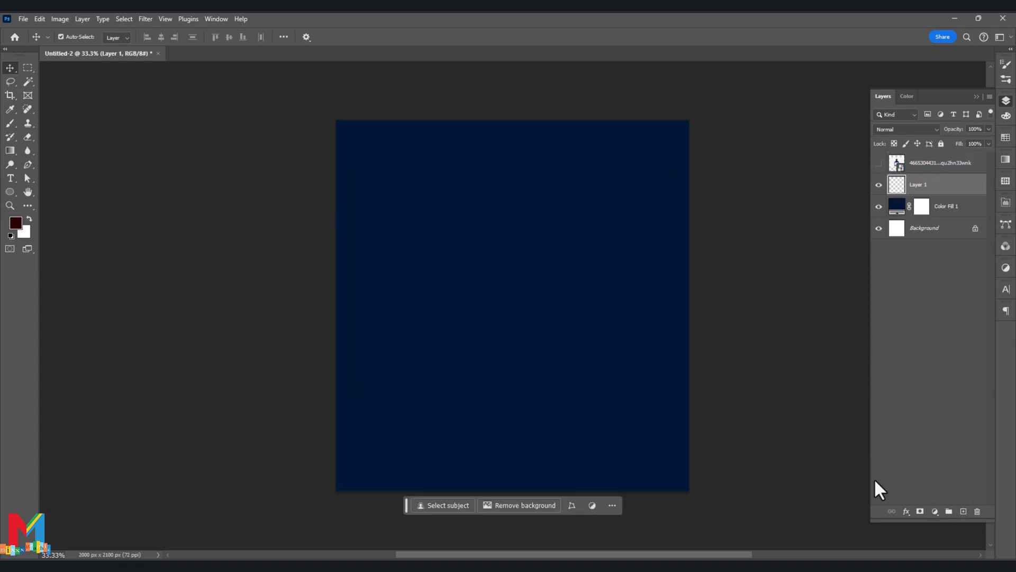
- Paint a soft light-blue (#9ec6ff) glow at the canvas centre with one dab of a 2200 px brush
key("b")
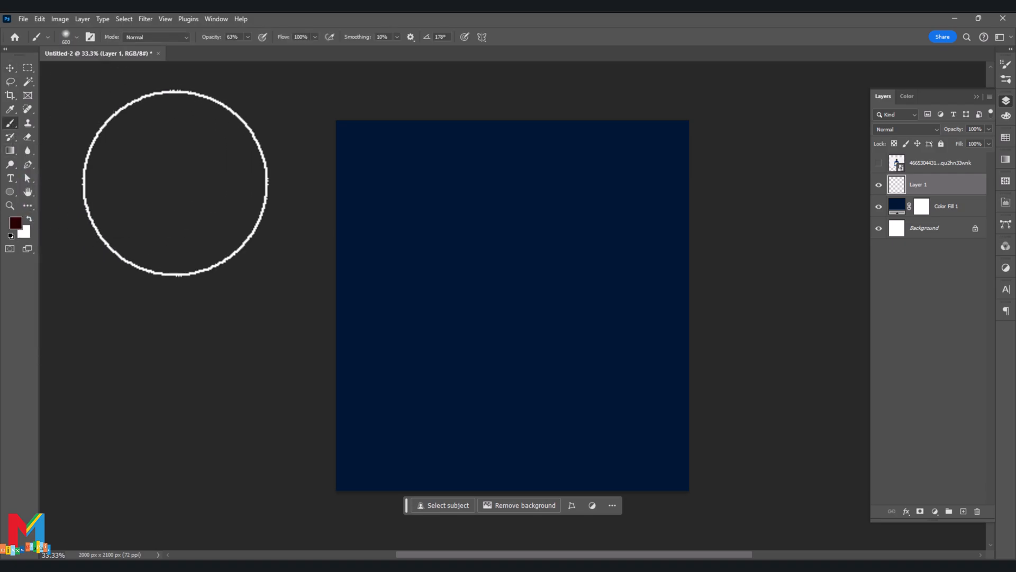
key("bracketright")
key("bracketright")
key("bracketright")
key("bracketright")
key("bracketright")
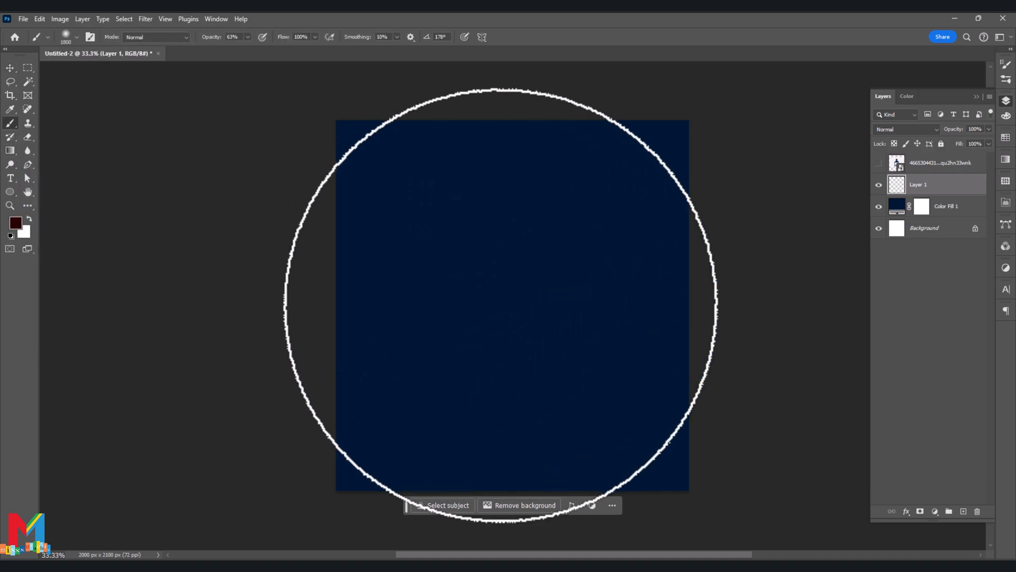
key("bracketright")
key("bracketright")
key("bracketright")
key("bracketright")
key("bracketright")
key("bracketright")
key("bracketright")
key("bracketright")
left_click(15, 223)
left_click(364, 227)
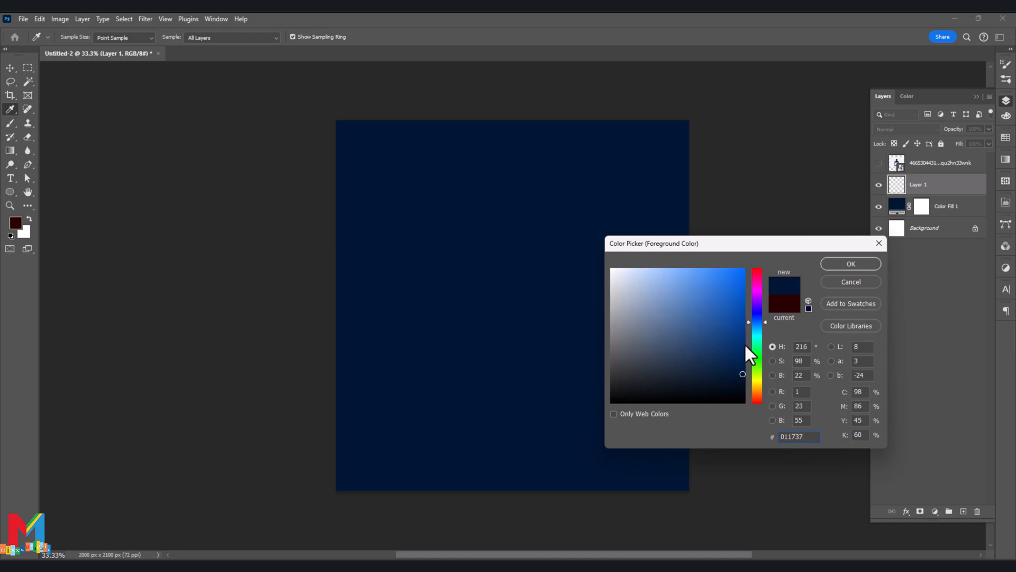
left_click_drag(678, 285, 662, 255)
left_click(842, 264)
left_click(510, 286)
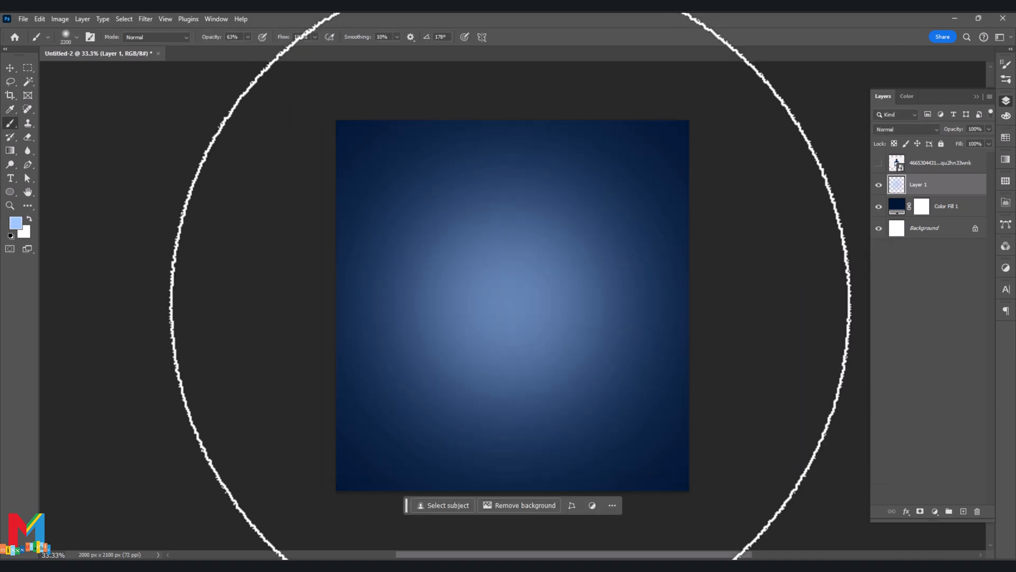
- Group the glow layer and the navy fill layer under the name "background" and lock the group
left_click(9, 68)
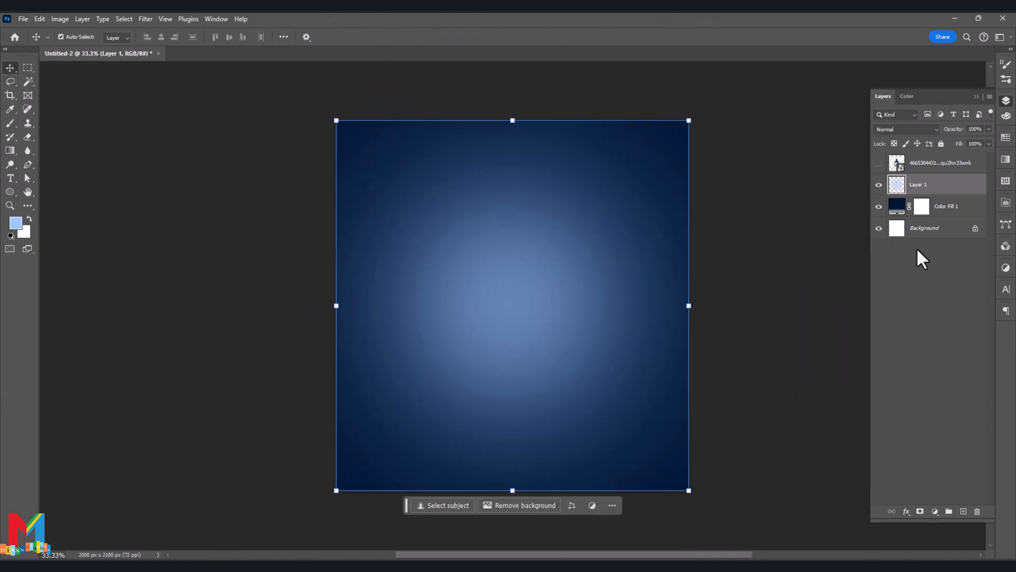
left_click(945, 207, "shift")
left_click_drag(945, 206, 948, 512)
double_click(919, 180)
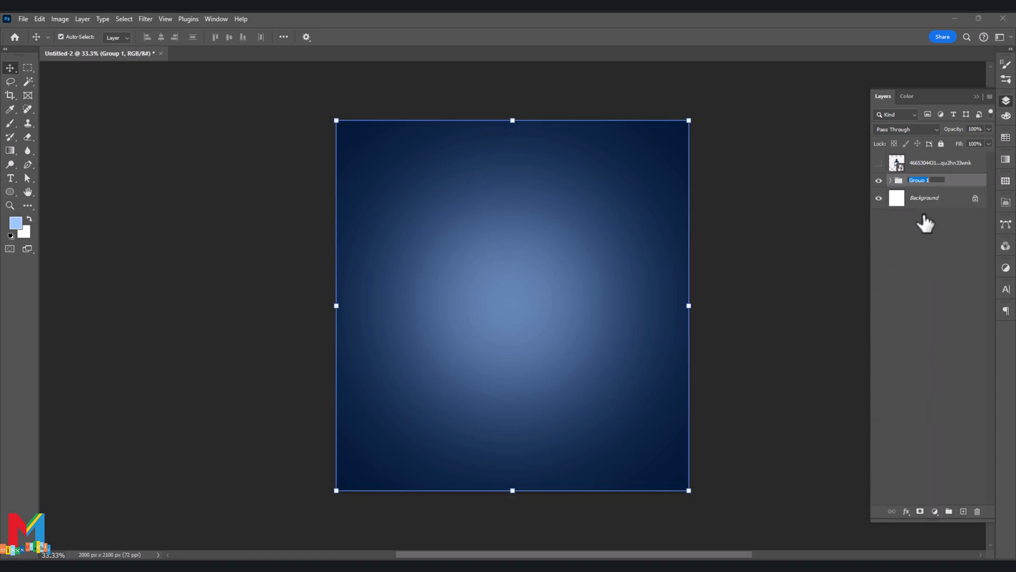
type("backg")
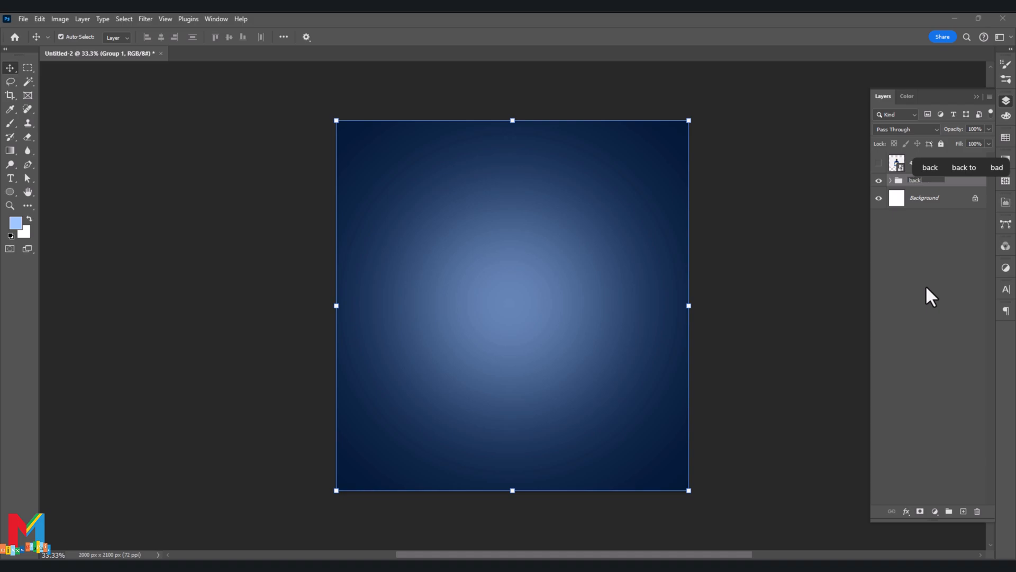
type("round")
key("Return")
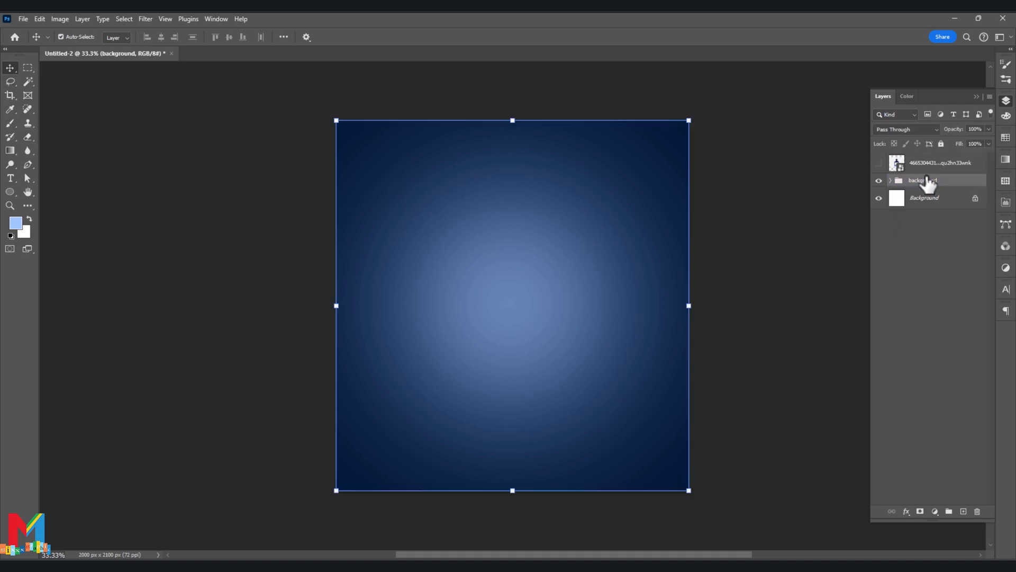
left_click(941, 144)
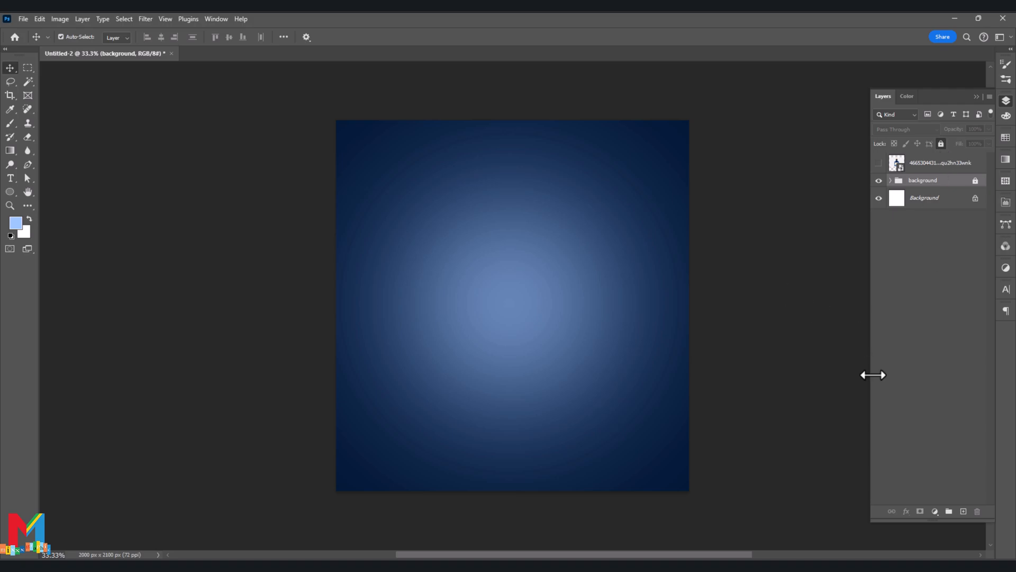
- On a new layer, draw a closed triangular Pen path across the canvas middle, extending past both side edges with its third corner below
left_click(963, 512)
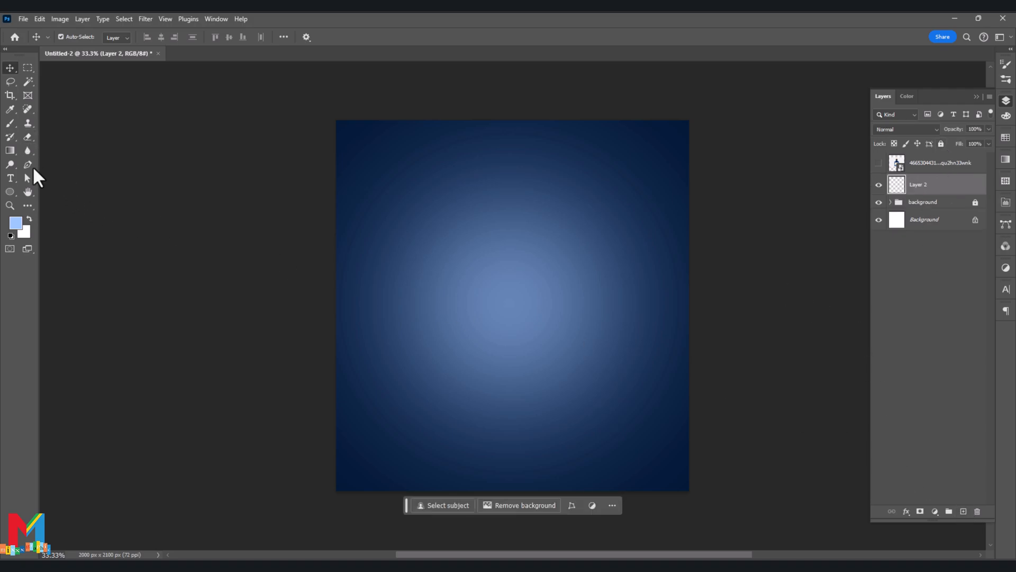
left_click(28, 164)
left_click(93, 37)
left_click(83, 50)
left_click(713, 340)
left_click(416, 406)
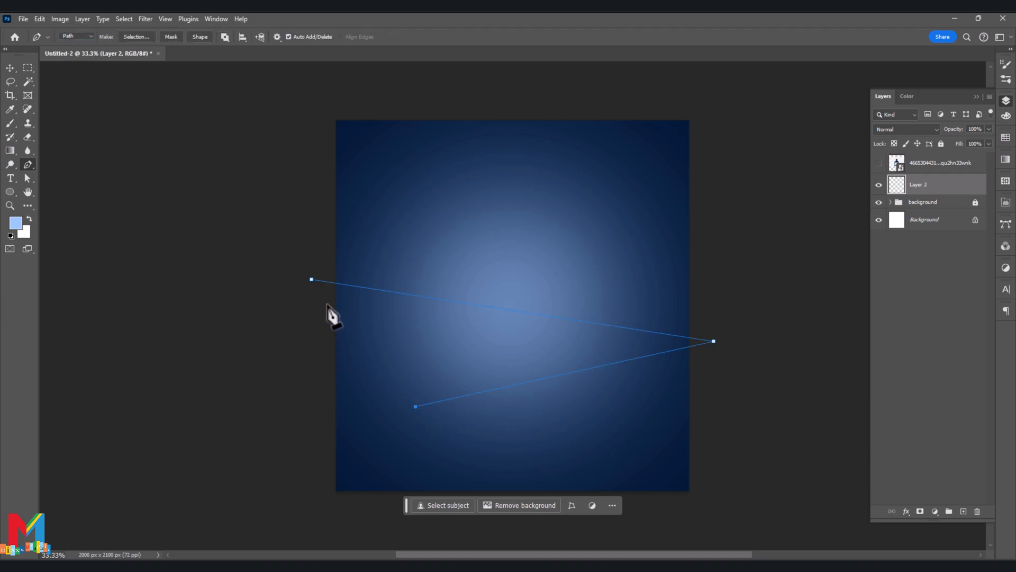
left_click(311, 279)
- Turn the triangular path into a selection and fill it with a bright blue (#559aff) solid colour layer
right_click(474, 394)
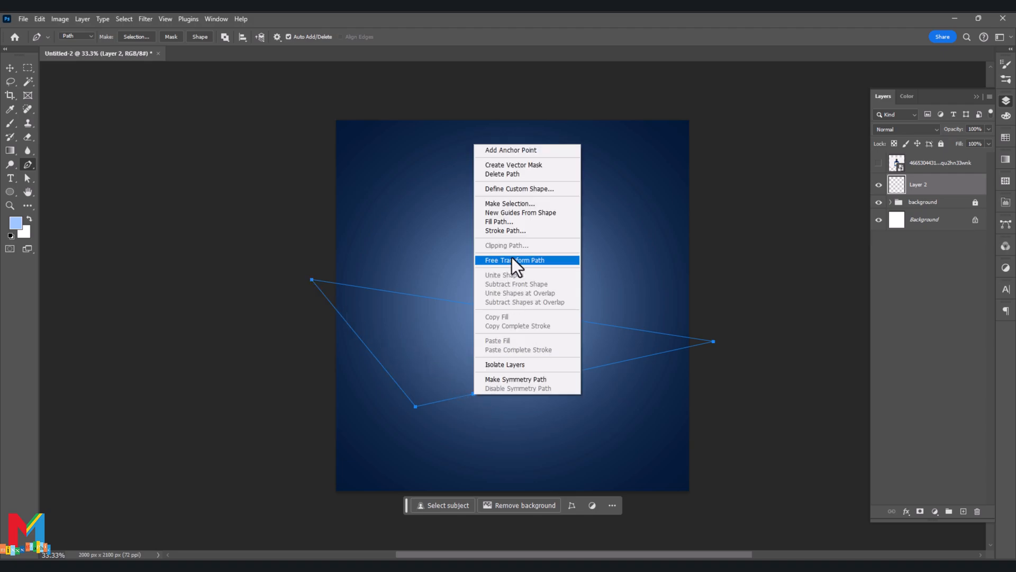
left_click(524, 205)
left_click(559, 161)
left_click(934, 511)
left_click(939, 322)
left_click_drag(712, 300, 701, 261)
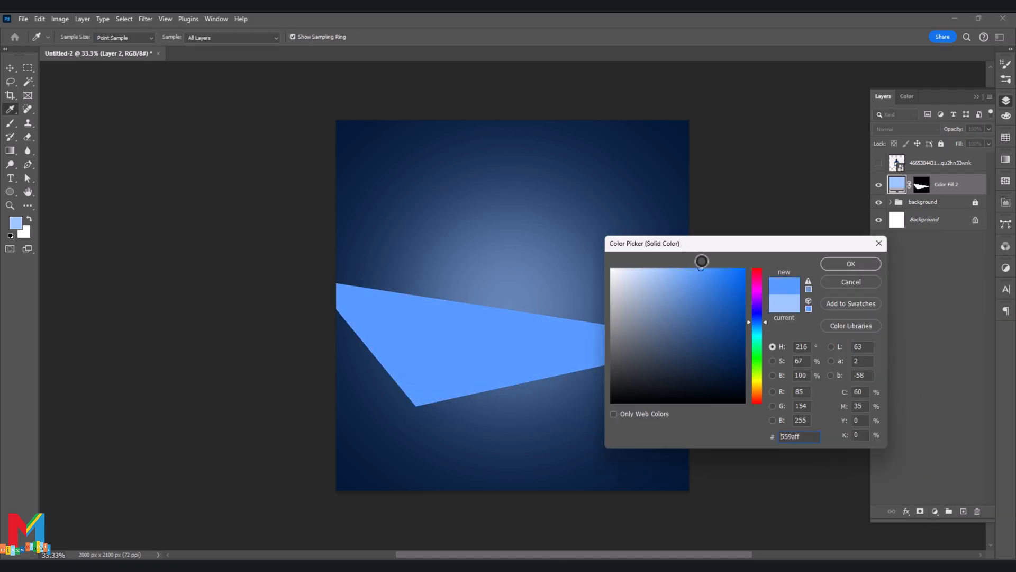
left_click(823, 263)
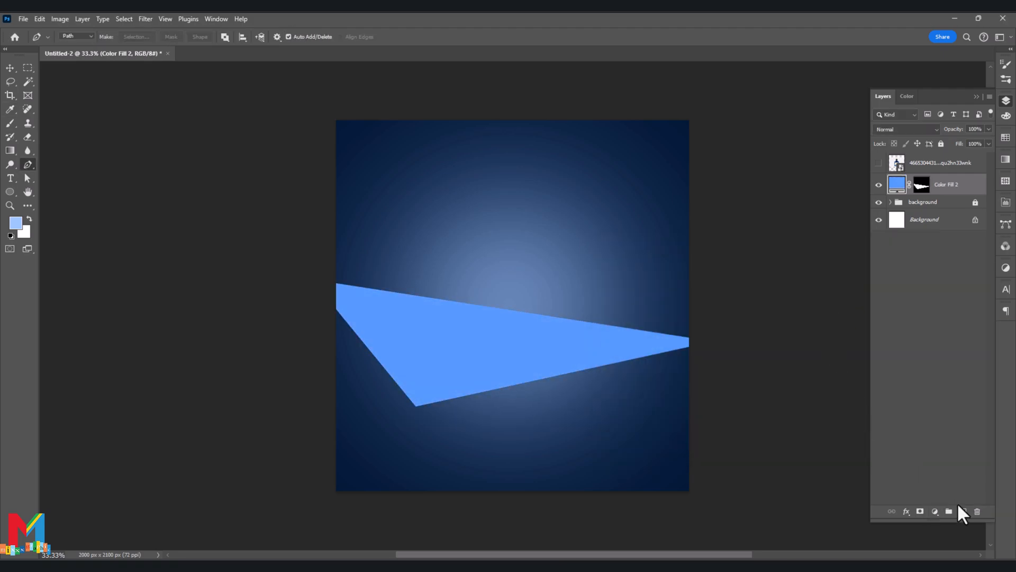
- On a new layer, draw a closed four-point path along the triangle's lower-left edge, reaching the canvas's lower-left corner and outside its left edge
left_click(962, 511)
left_click(334, 305)
left_click(415, 406)
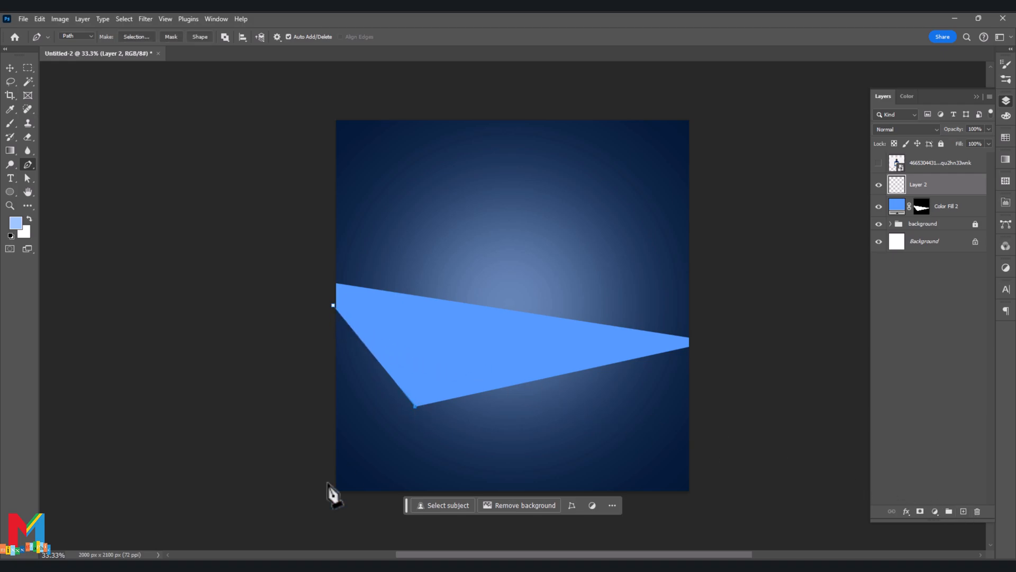
left_click(307, 518)
left_click(285, 326)
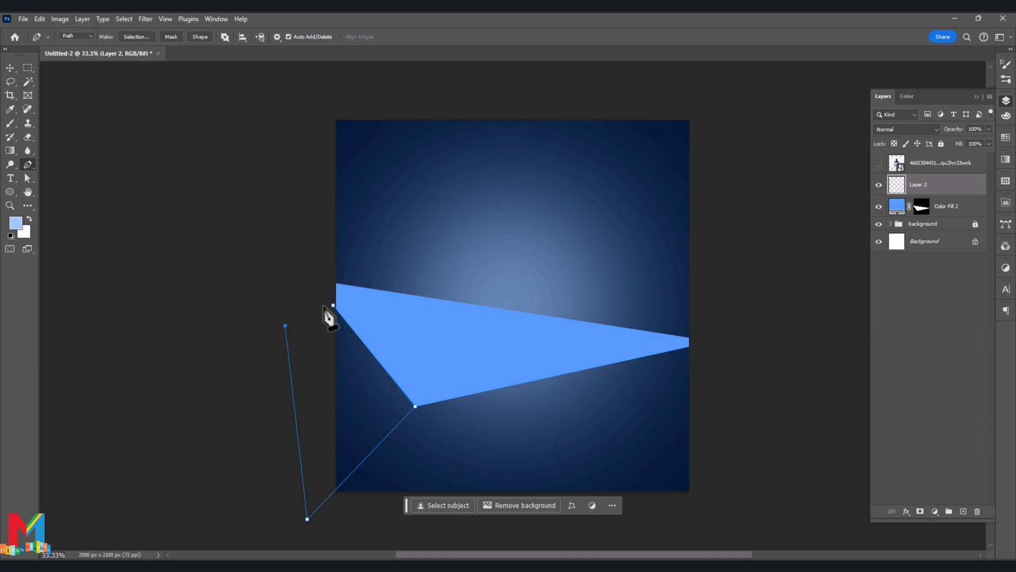
left_click(334, 306)
- Turn the four-point path into a selection and fill it with a medium blue (#3c77cc) solid colour layer
right_click(376, 448)
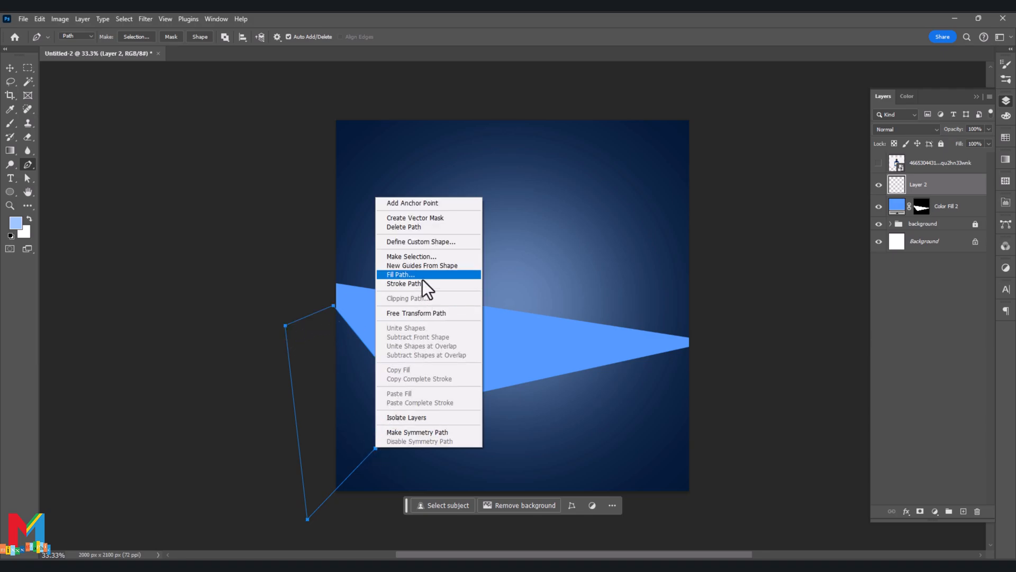
left_click(433, 257)
left_click(561, 159)
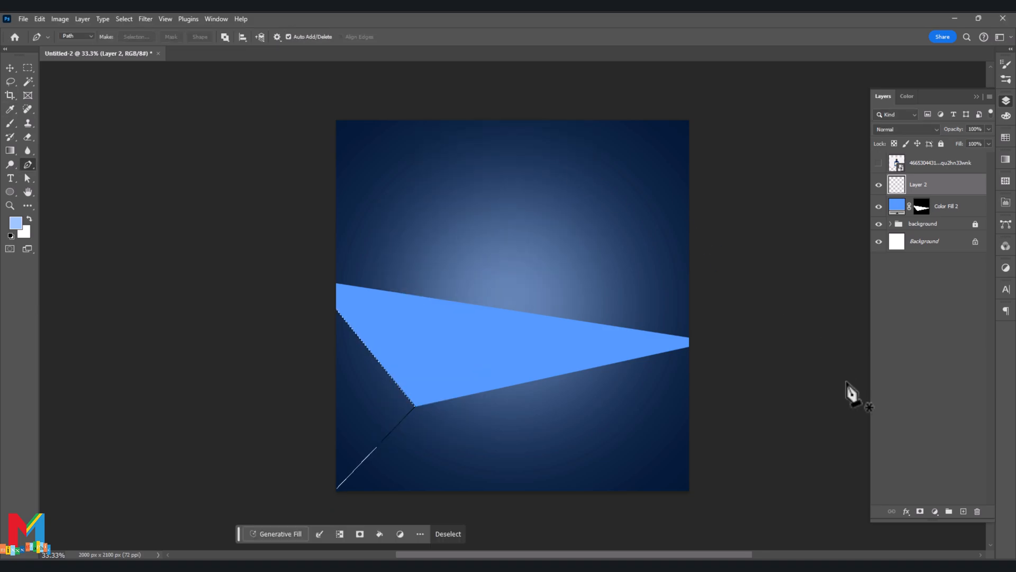
left_click(935, 512)
left_click(937, 322)
mouse_move(714, 312)
left_mouse_down()
mouse_move(704, 287)
mouse_move(706, 297)
left_mouse_up()
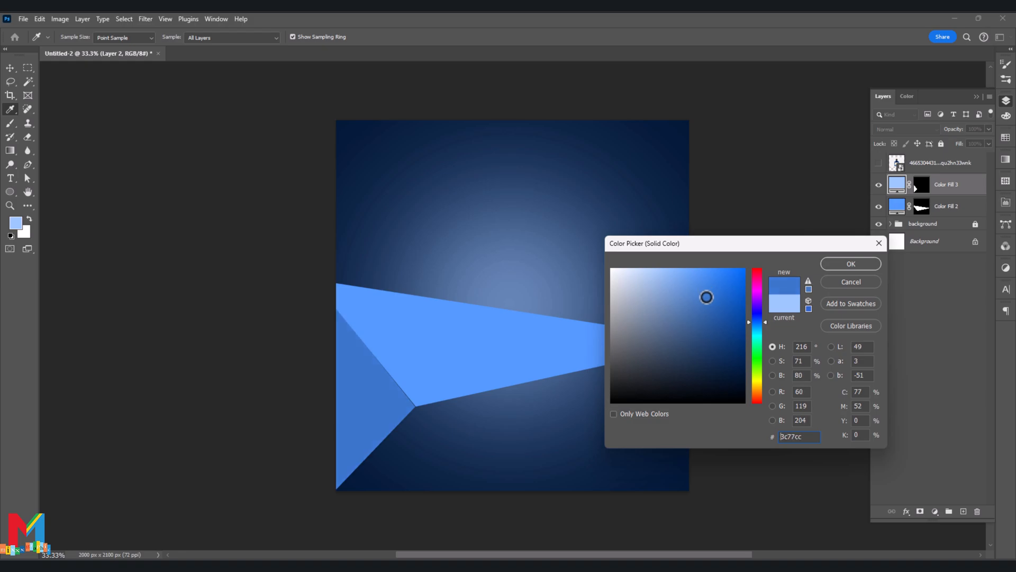
left_click(832, 264)
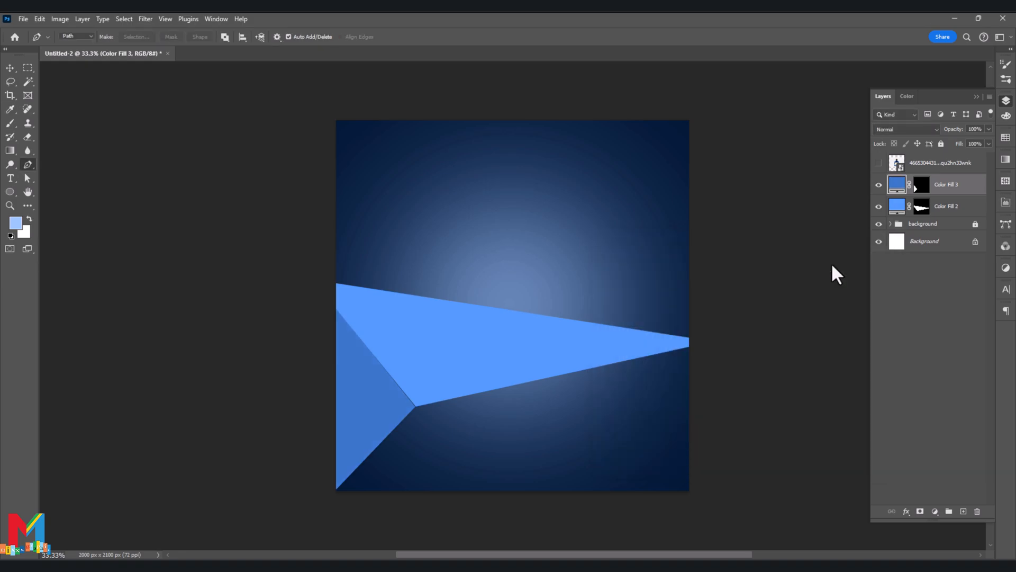
- On a new layer, draw a closed path from the canvas's lower-left corner to the shapes' shared corner and down past the bottom edge
left_click(963, 511)
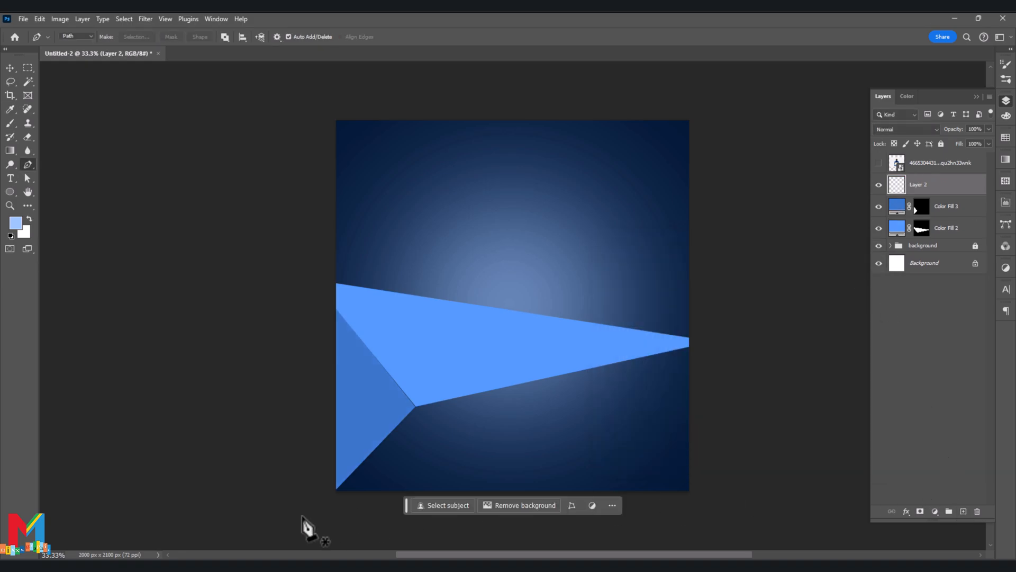
left_click(334, 492)
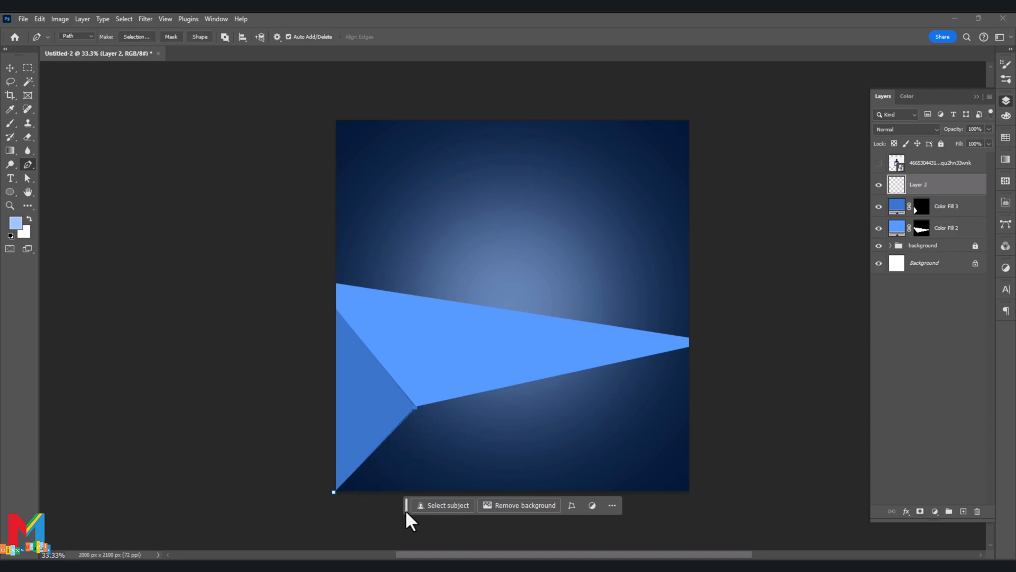
left_click_drag(406, 510, 489, 510)
left_click(423, 508)
left_click(346, 513)
left_click(334, 491)
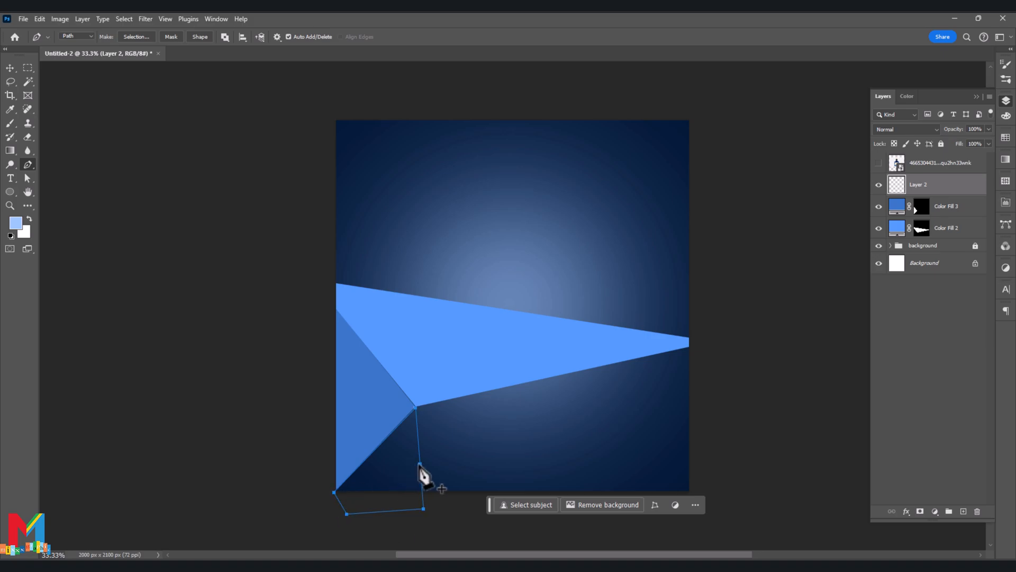
- Turn the path beneath the shared corner into a selection and fill it with a blue (#447bcb) solid colour layer
right_click(421, 466)
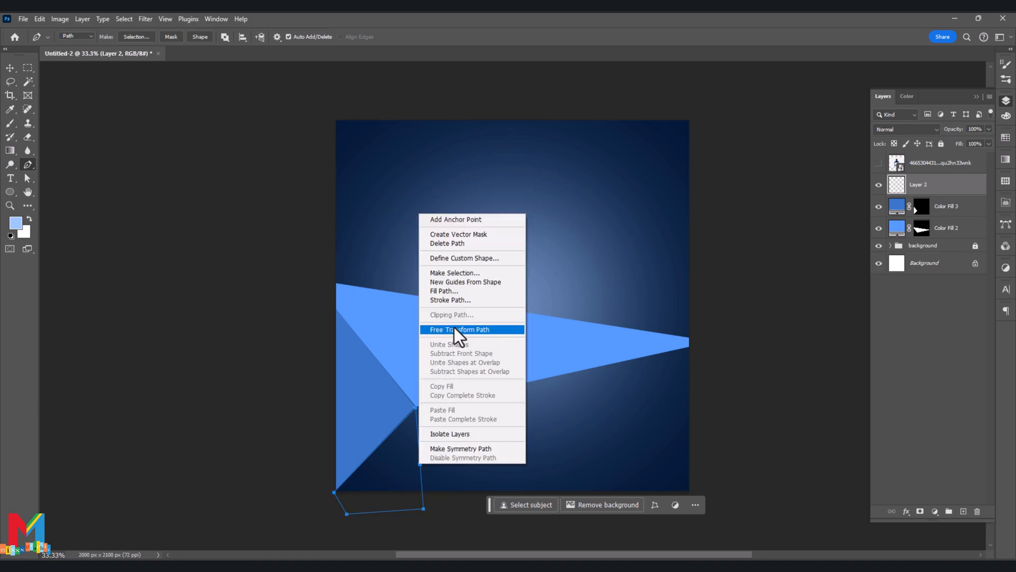
left_click(466, 273)
left_click(560, 162)
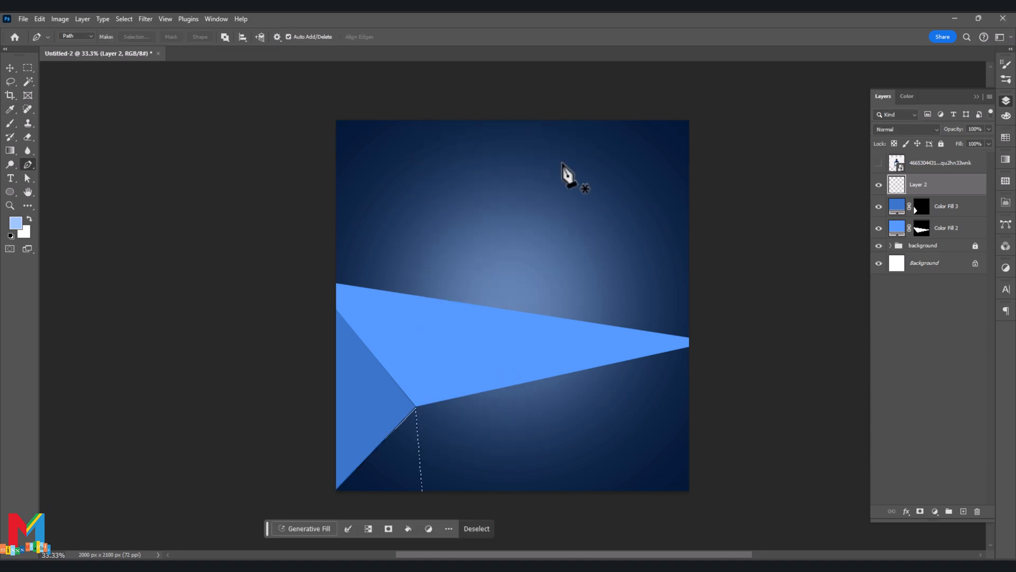
left_click(935, 510)
left_click(936, 324)
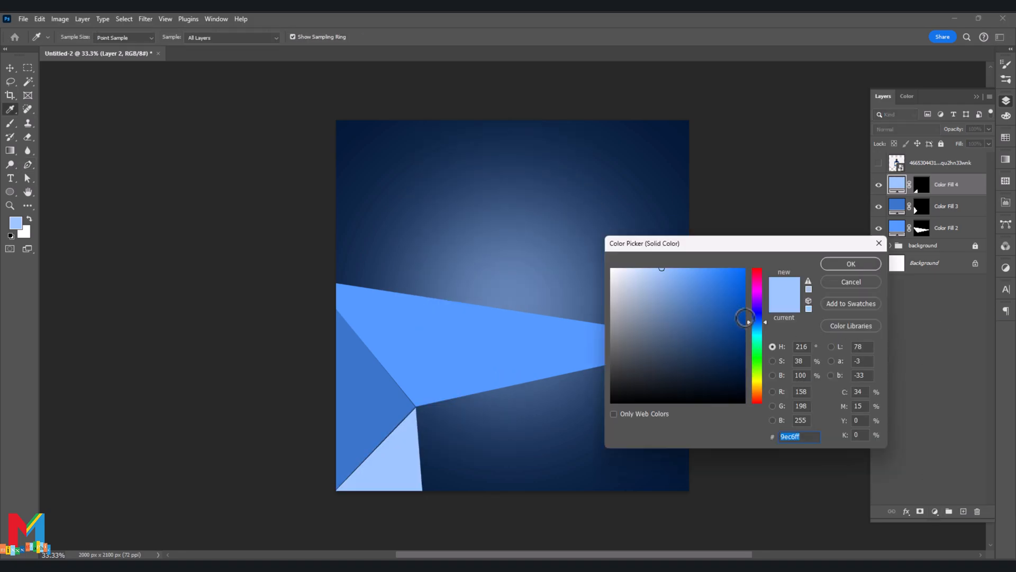
left_click_drag(698, 287, 701, 296)
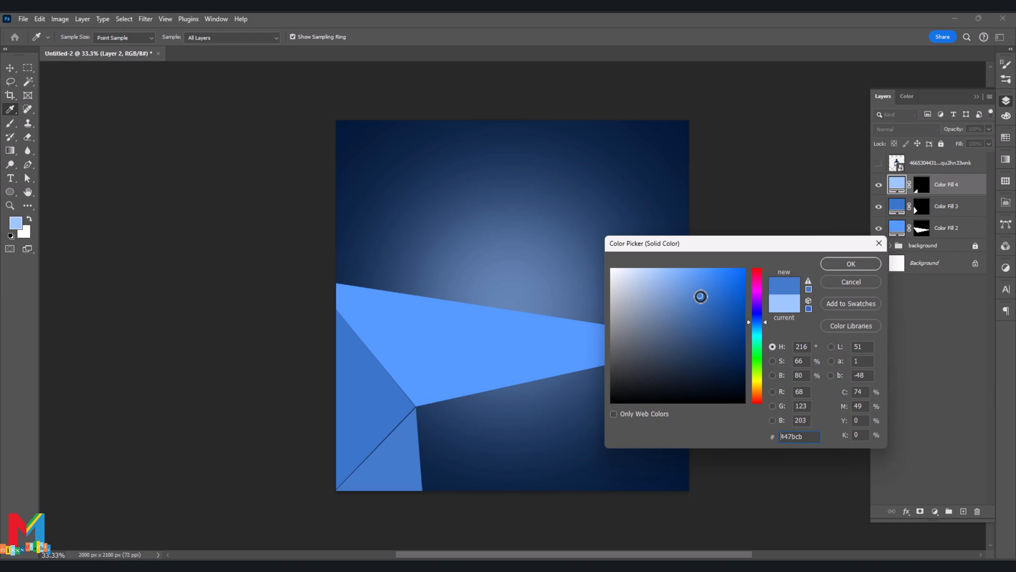
left_click(846, 264)
key("p")
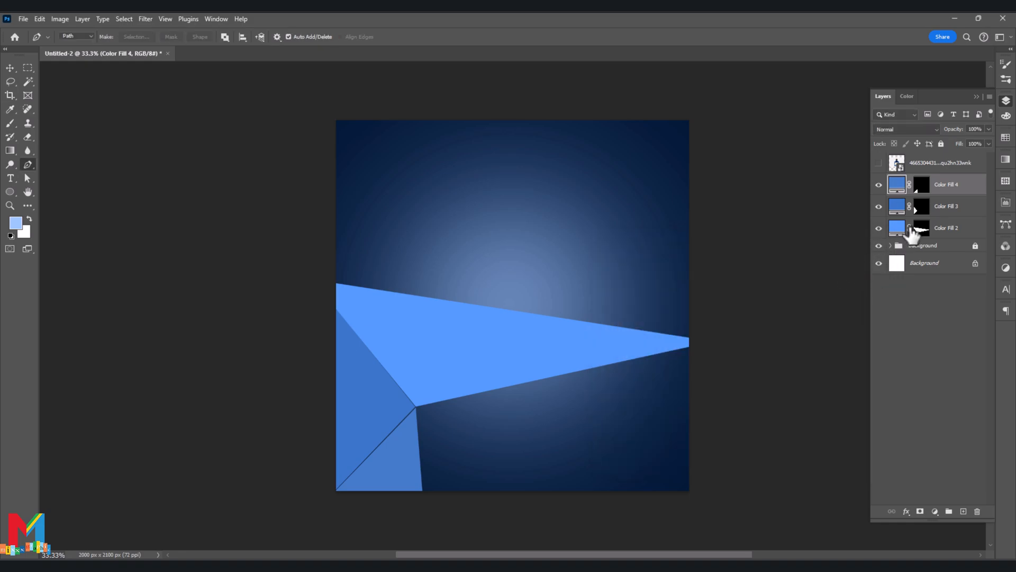
- Move the Color Fill 3 layer of the left medium-blue shape below the Color Fill 2 layer
key("ctrl+plus")
left_click_drag(413, 461, 451, 320)
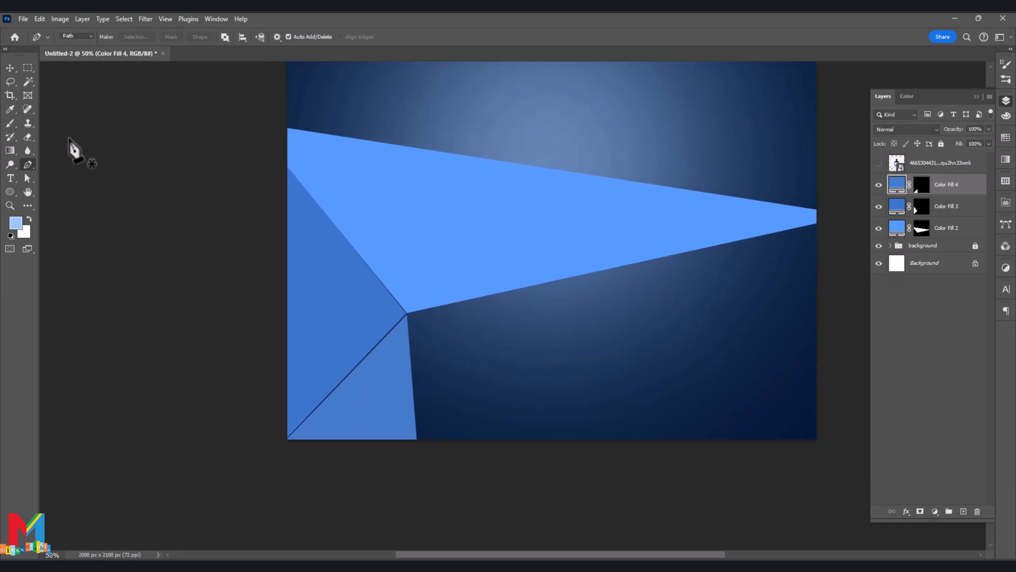
key("v")
mouse_move(947, 228)
left_mouse_down()
mouse_move(952, 211)
mouse_move(961, 234)
left_mouse_up()
- Skew and widen the left medium-blue shape to about 103% so its side edge closes the dark gap beside the shape beneath it
key("ctrl+t")
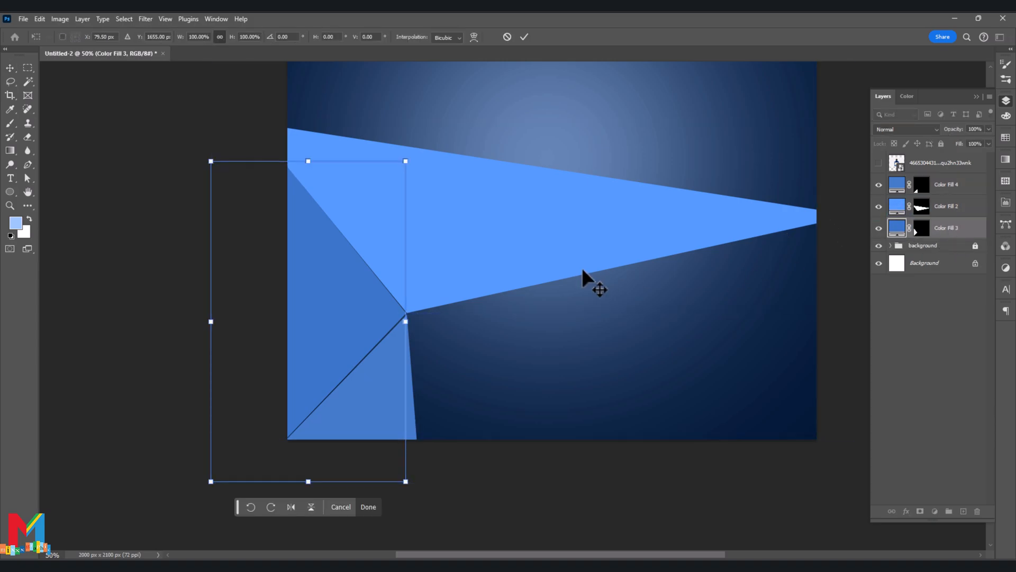
right_click(349, 292)
left_click(394, 341)
left_click_drag(406, 324, 411, 323)
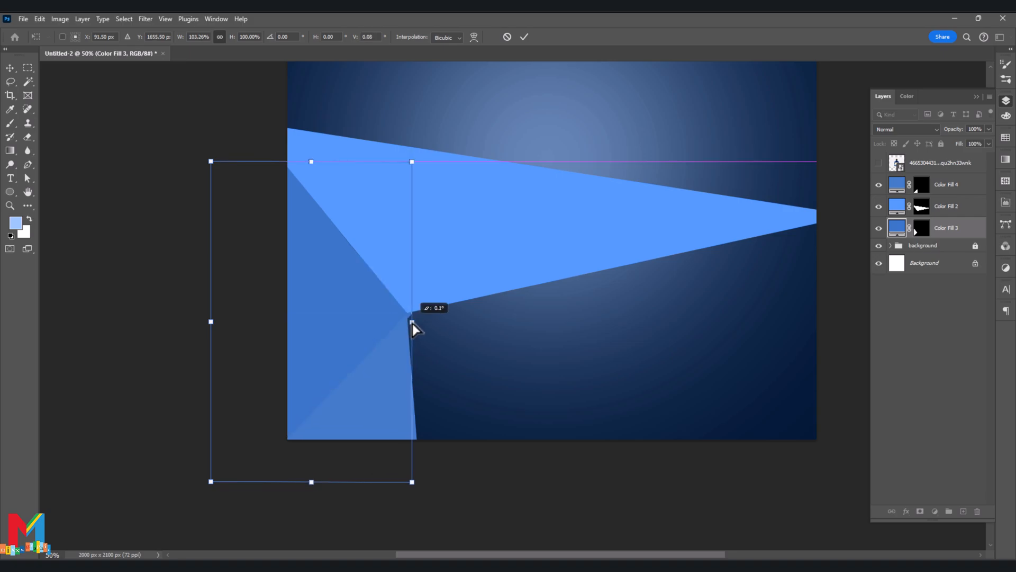
key("Return")
- Stretch the Color Fill 4 shape in the canvas's lower-left corner downward to about 102% of its height
left_click(380, 431)
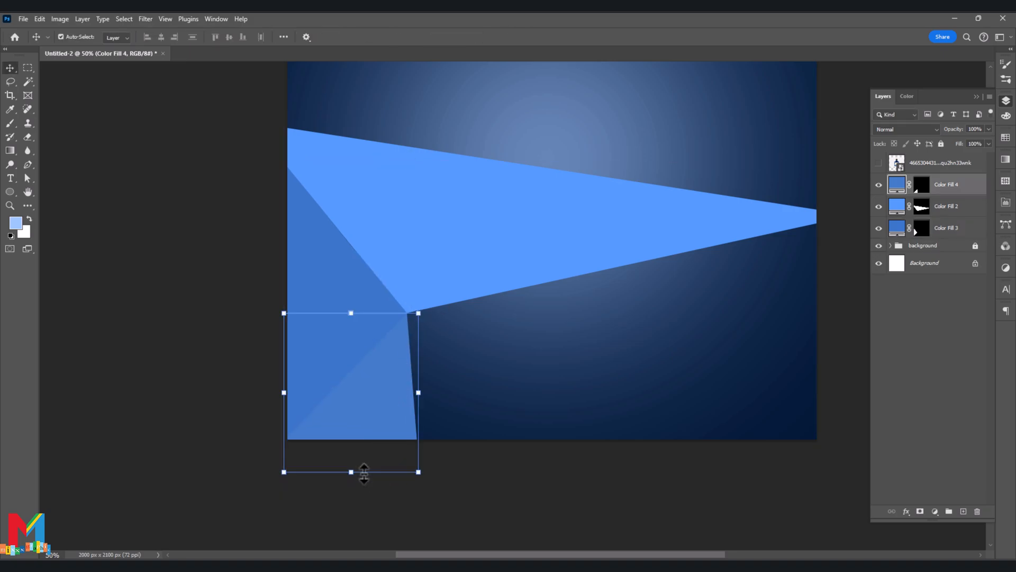
left_click_drag(358, 476, 351, 479)
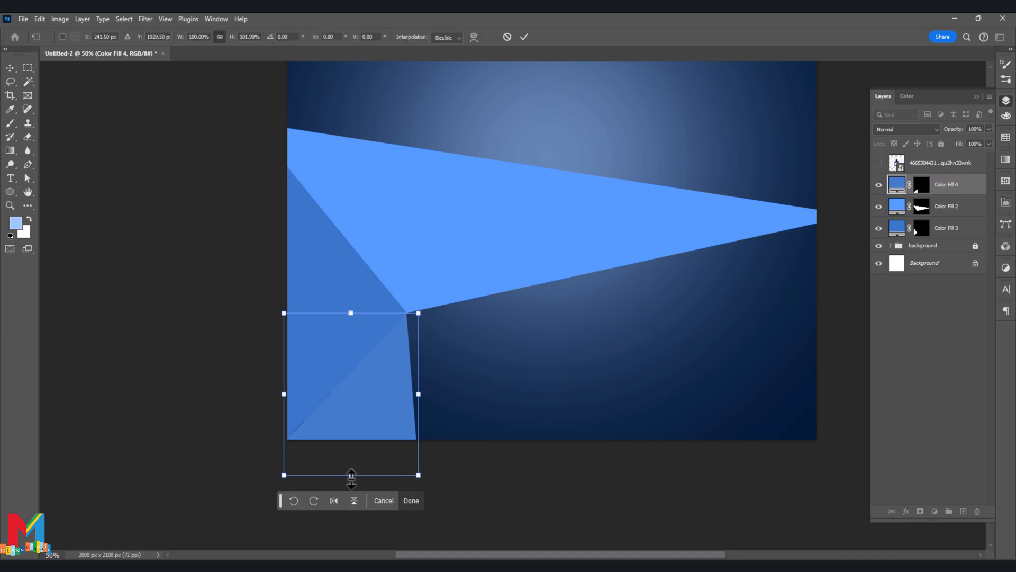
key("Return")
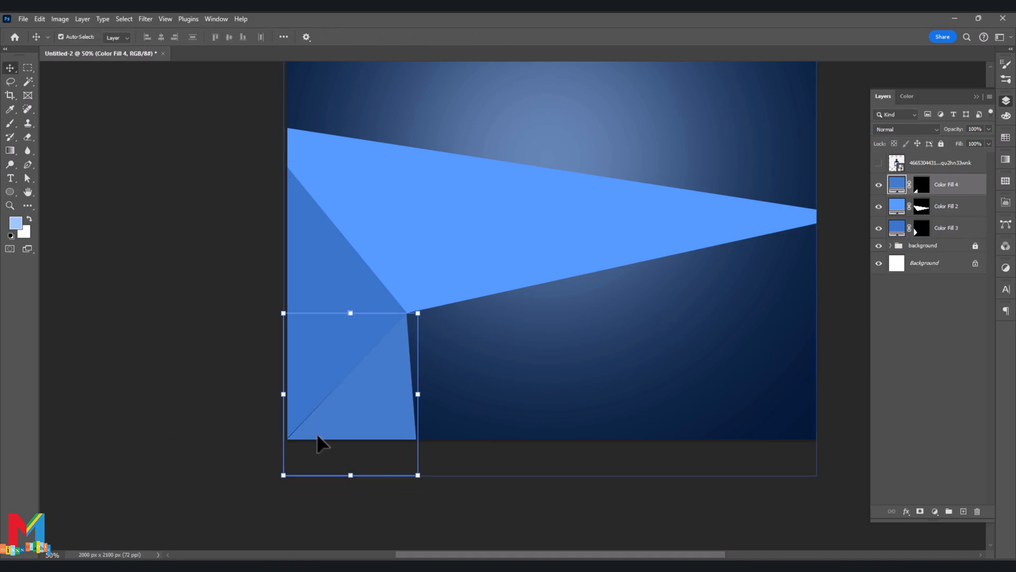
left_click(188, 431)
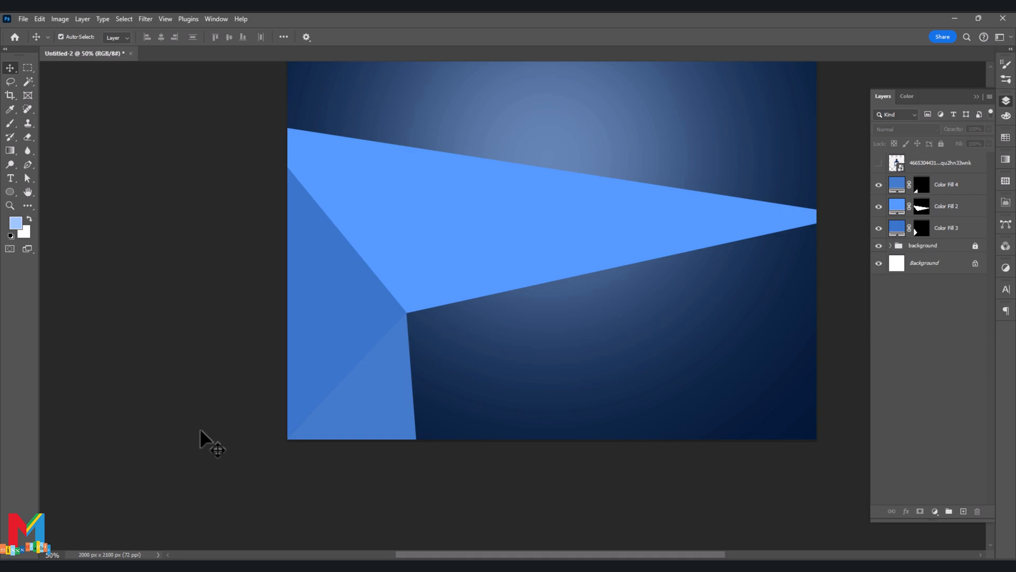
- Nudge the Color Fill 4 shape slightly left and move its layer below Color Fill 3
left_click(363, 410)
key("Left")
key("Left")
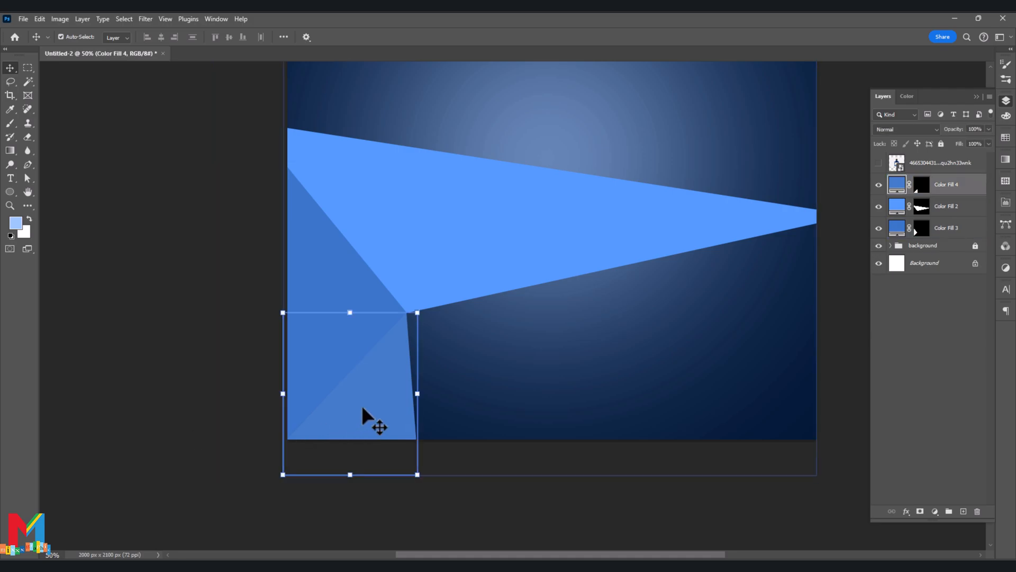
left_click_drag(949, 191, 945, 239)
- Add an empty layer above the background group and recolour the Color Fill 4 shape to dark blue #264f8a
left_click(932, 254)
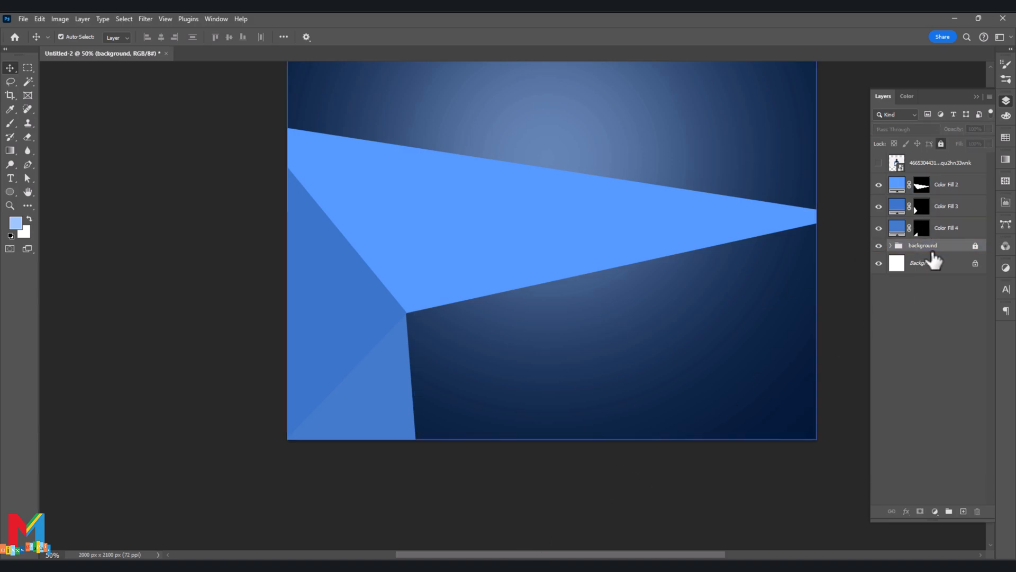
left_click(963, 511)
left_click_drag(661, 445, 615, 481)
left_click(894, 232)
double_click(895, 233)
left_click(477, 364)
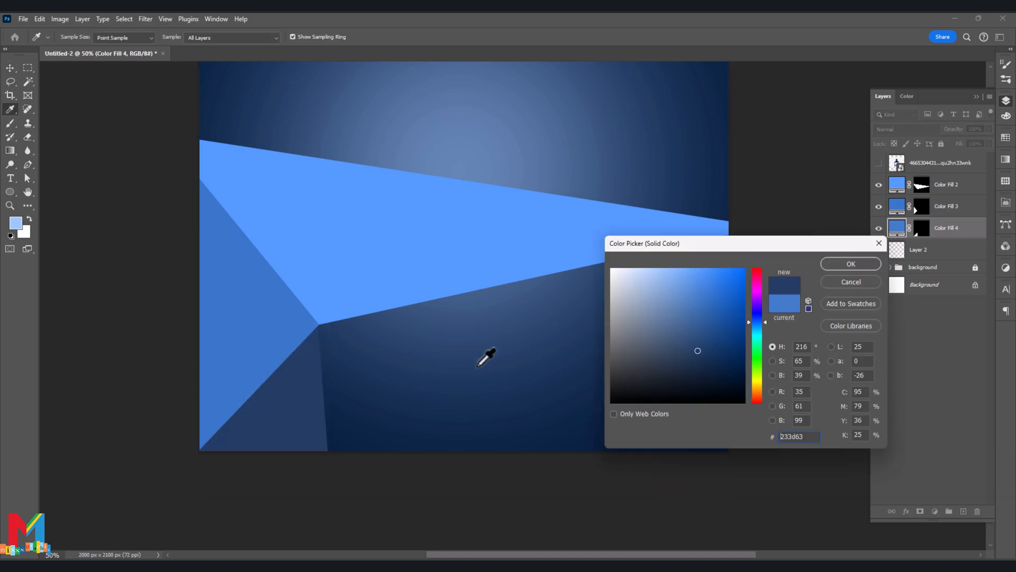
mouse_move(698, 351)
left_mouse_down()
mouse_move(696, 297)
mouse_move(728, 290)
mouse_move(738, 317)
mouse_move(707, 298)
mouse_move(684, 327)
mouse_move(709, 331)
left_mouse_up()
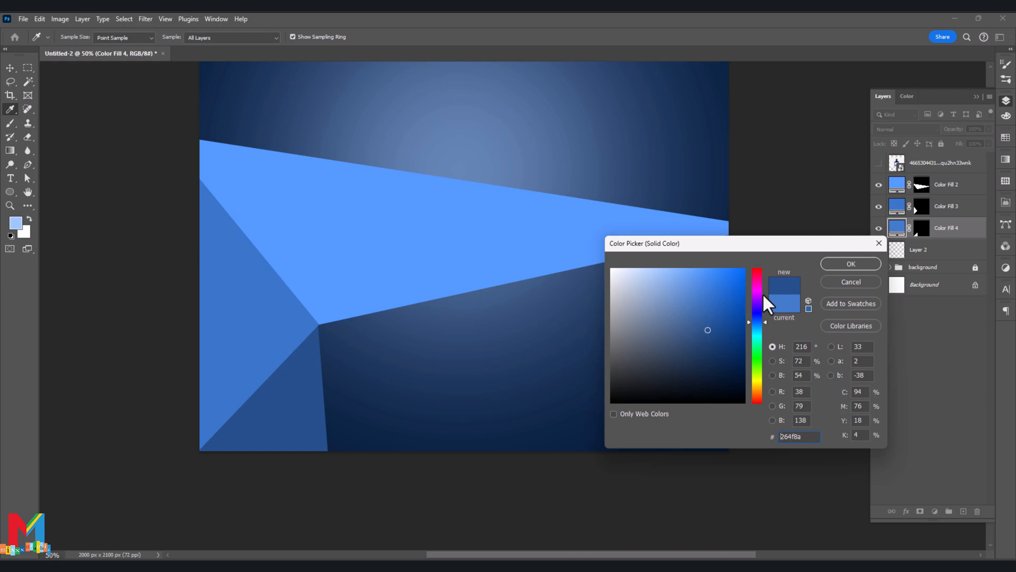
left_click(850, 263)
key("v")
left_click(625, 481)
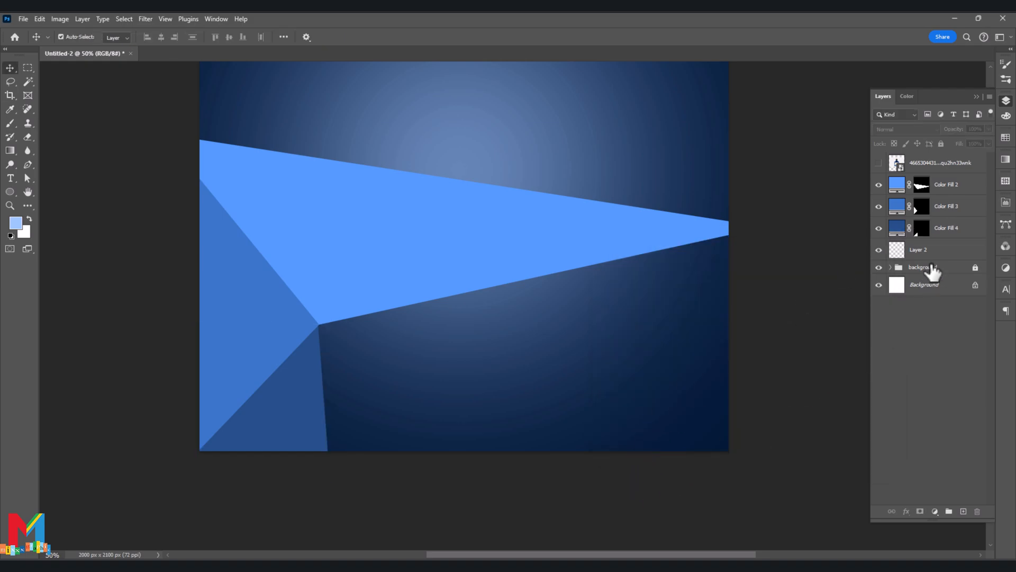
- On the empty layer, draw a closed triangular path from the shapes' shared corner to two points below the canvas, beside the dark-blue shape
left_click(921, 251)
left_click(28, 164)
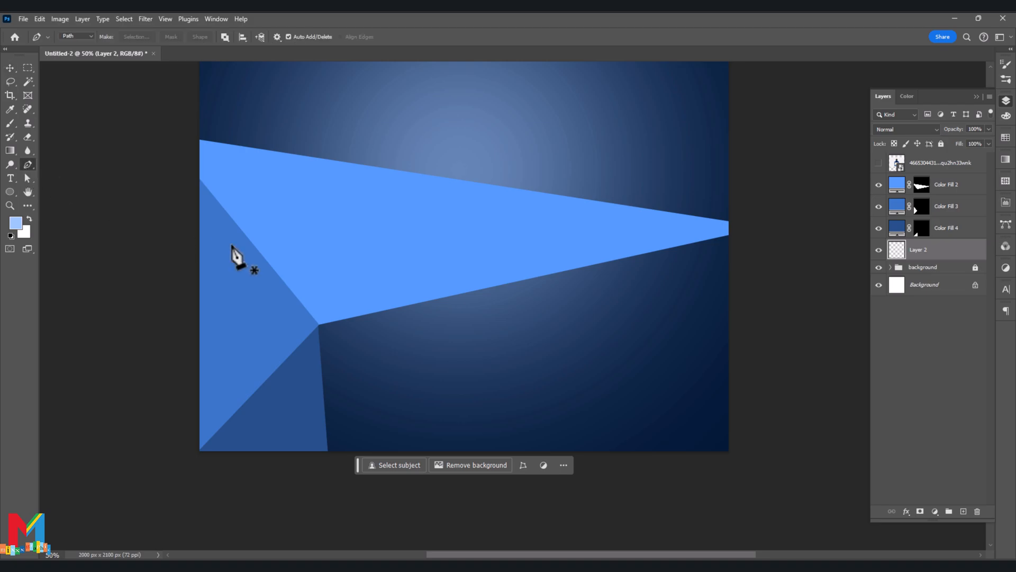
left_click(318, 323)
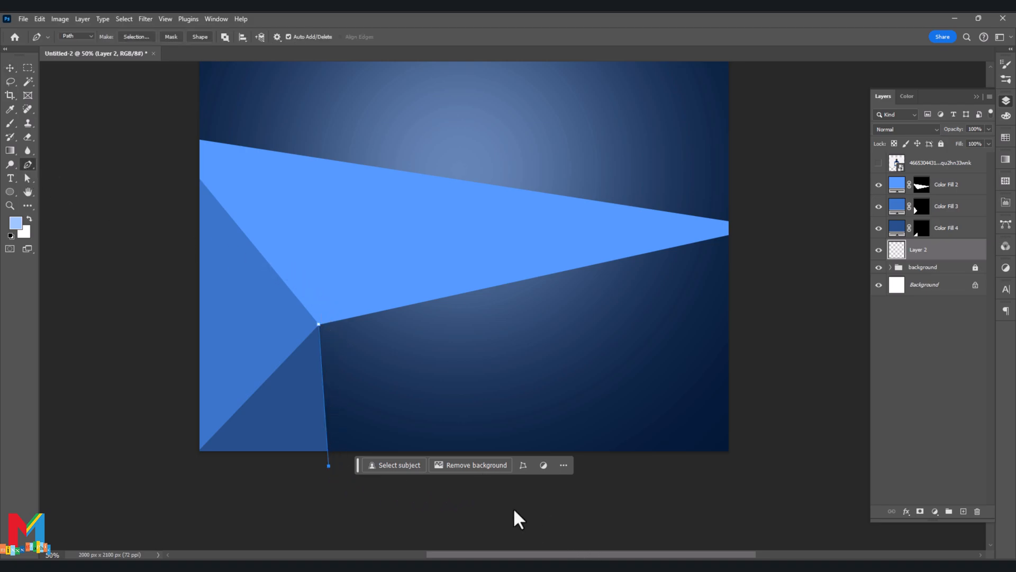
left_click(435, 466)
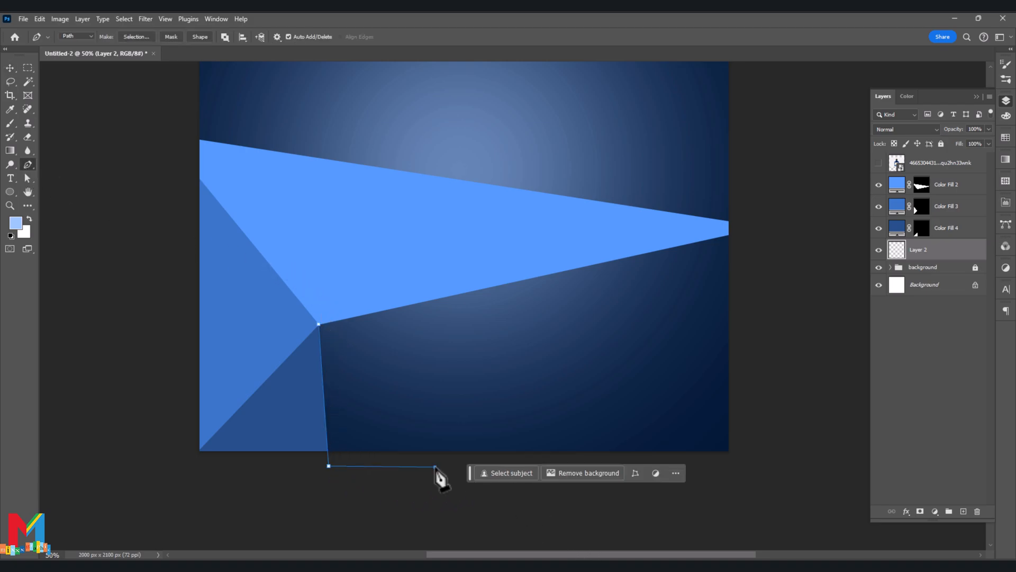
left_click(320, 325)
- Turn the triangular path into a selection and fill it with a blue (#416eaf) solid colour layer
right_click(381, 403)
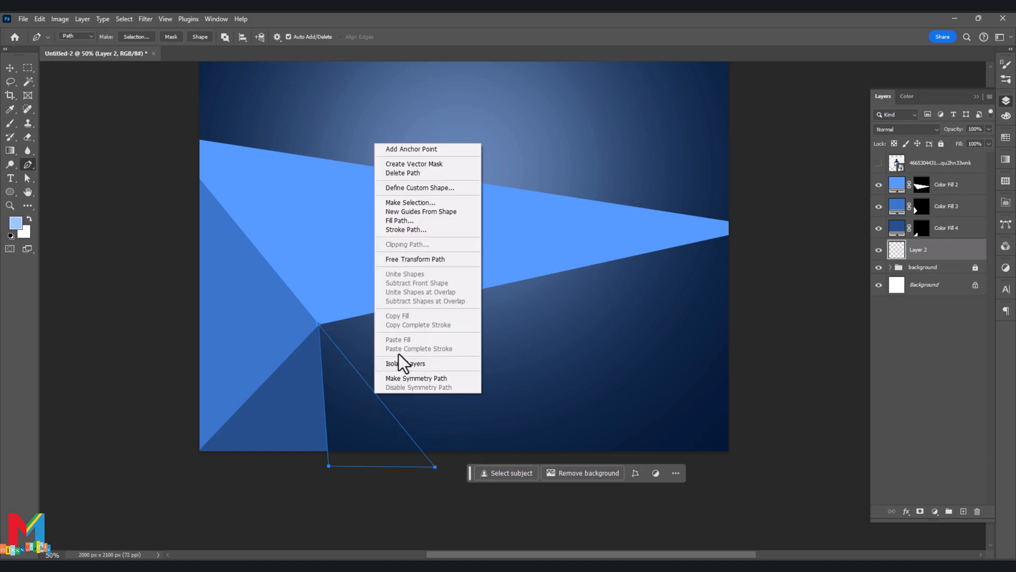
left_click(418, 202)
left_click(561, 161)
left_click(934, 512)
left_click(943, 325)
left_click(309, 389)
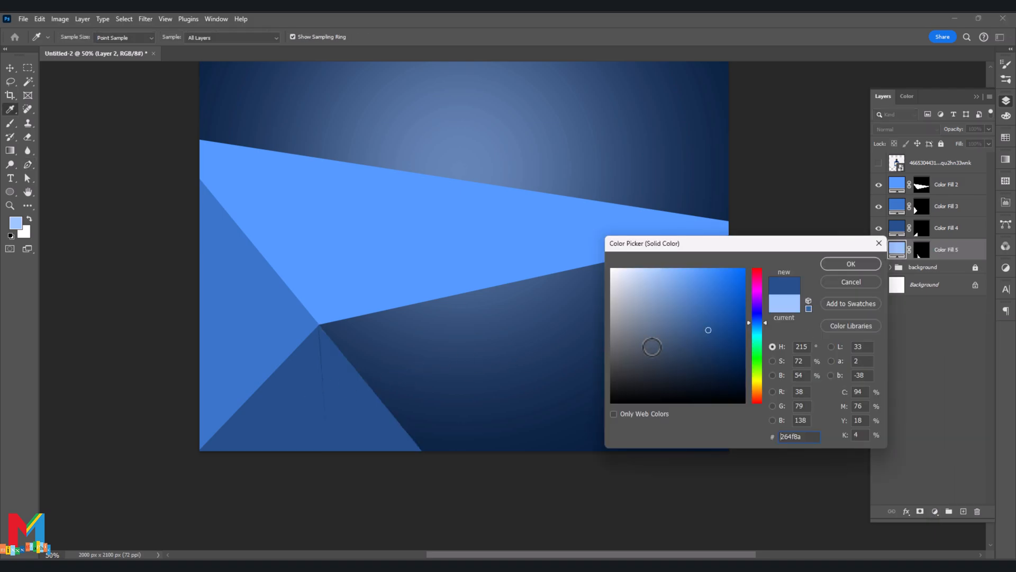
left_click_drag(715, 329, 705, 309)
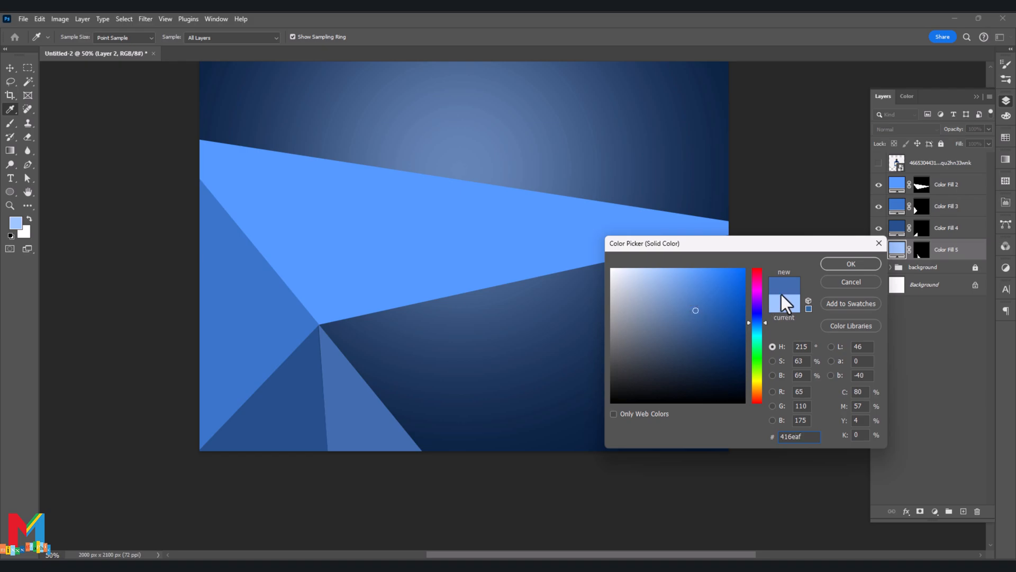
left_click(847, 263)
- On a new layer above the background group, draw a closed path from the shared corner around the canvas's empty lower-right area
scroll(734, 379, "up", 1)
left_click(935, 268)
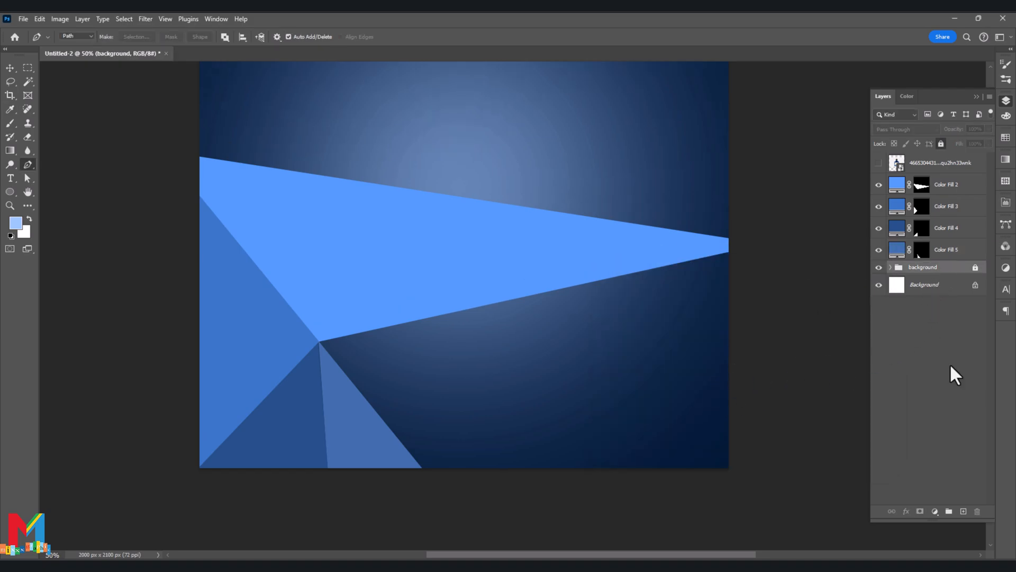
left_click(963, 512)
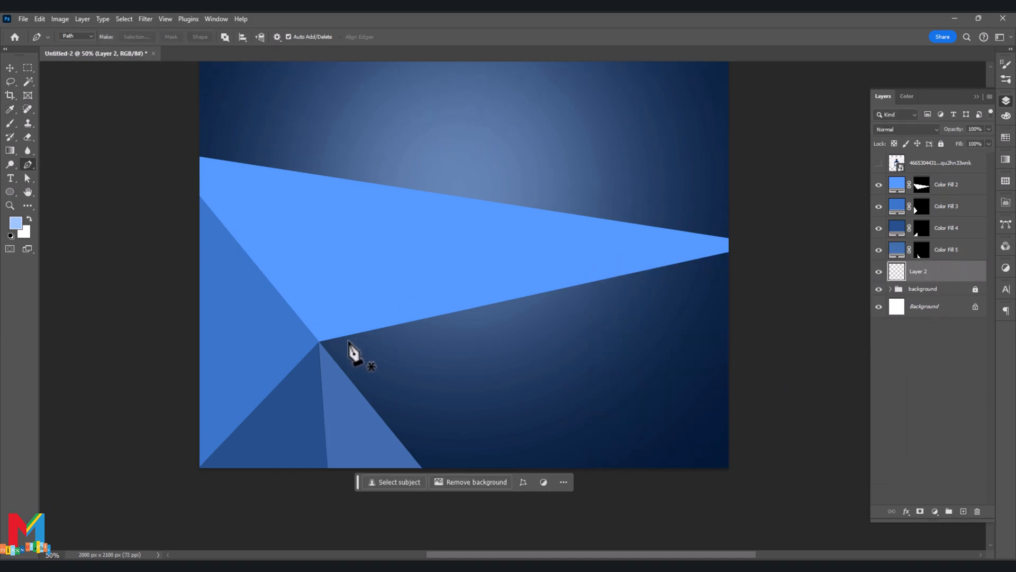
left_click(319, 341)
left_click(738, 247)
left_click(750, 485)
left_click(452, 500)
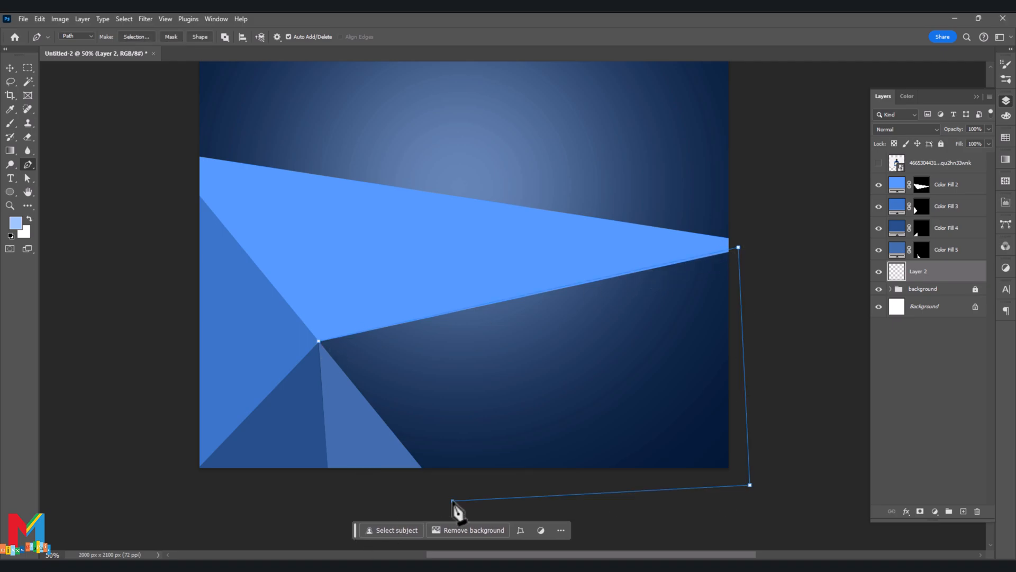
left_click(319, 342)
- Turn the lower-right path into a selection and fill it with a dark blue (#254779) solid colour layer
right_click(410, 458)
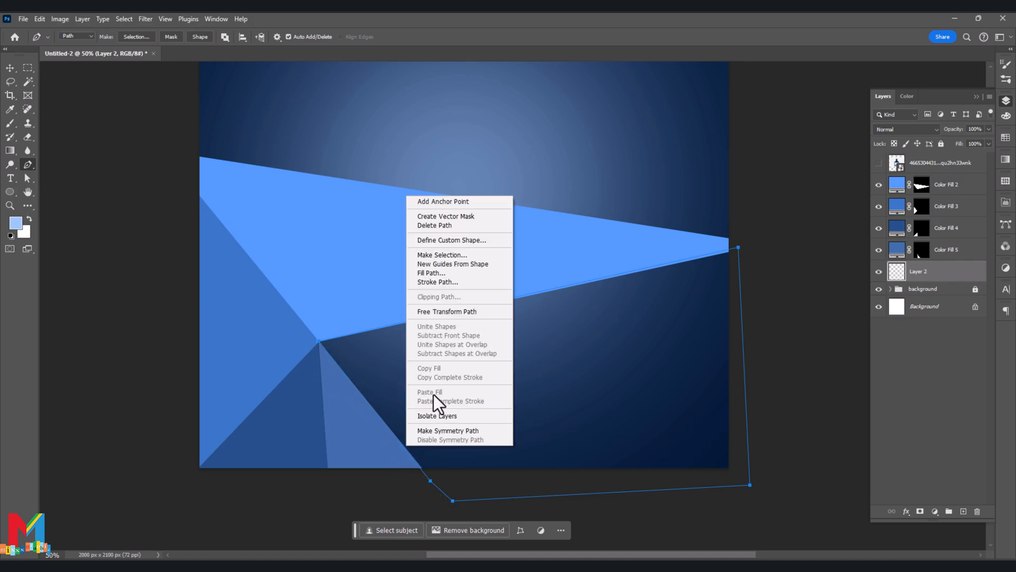
left_click(461, 254)
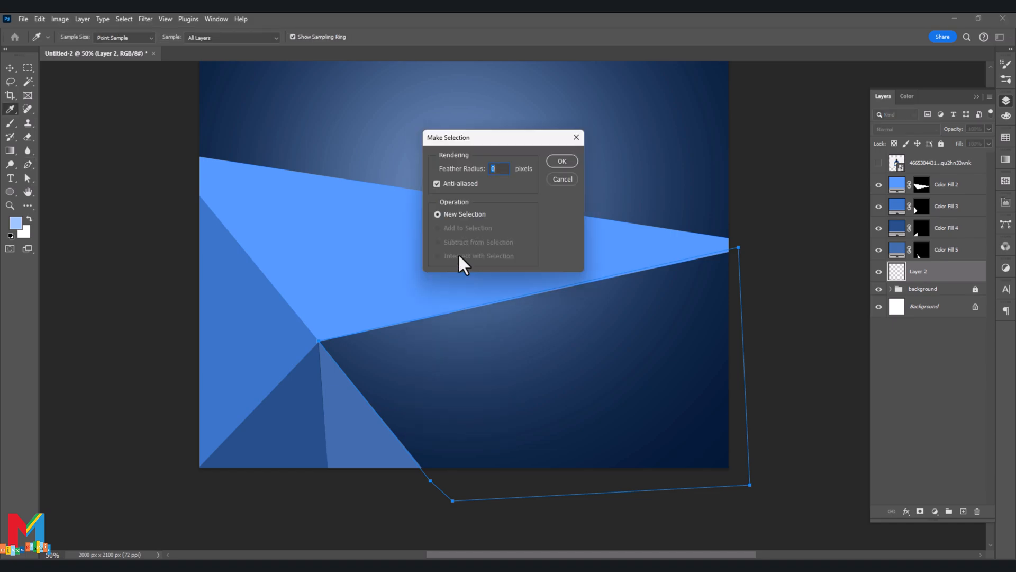
left_click(559, 164)
left_click(935, 511)
left_click(953, 329)
left_click(304, 429)
mouse_move(721, 344)
left_mouse_down()
mouse_move(690, 357)
mouse_move(705, 347)
left_mouse_up()
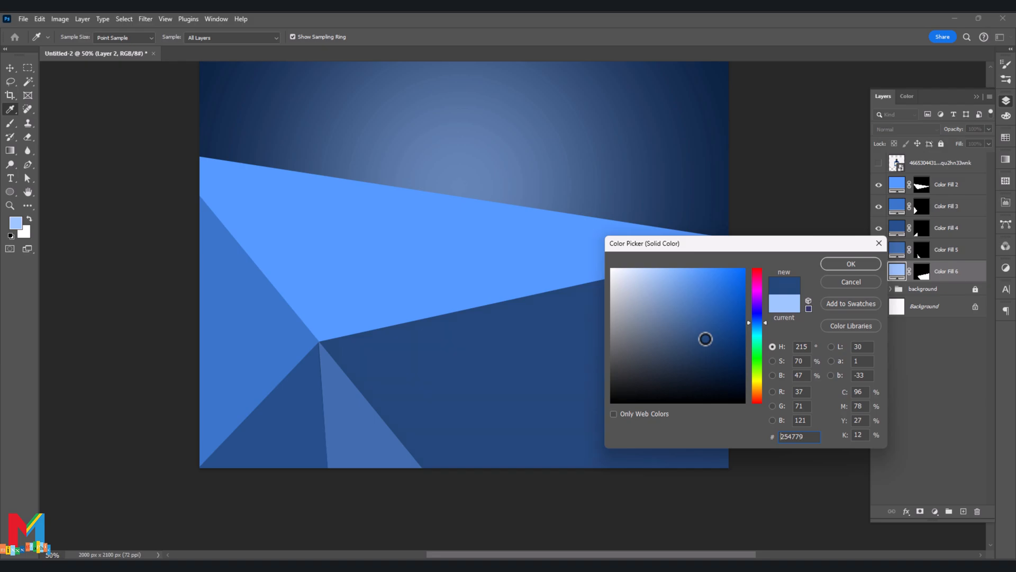
left_click(850, 264)
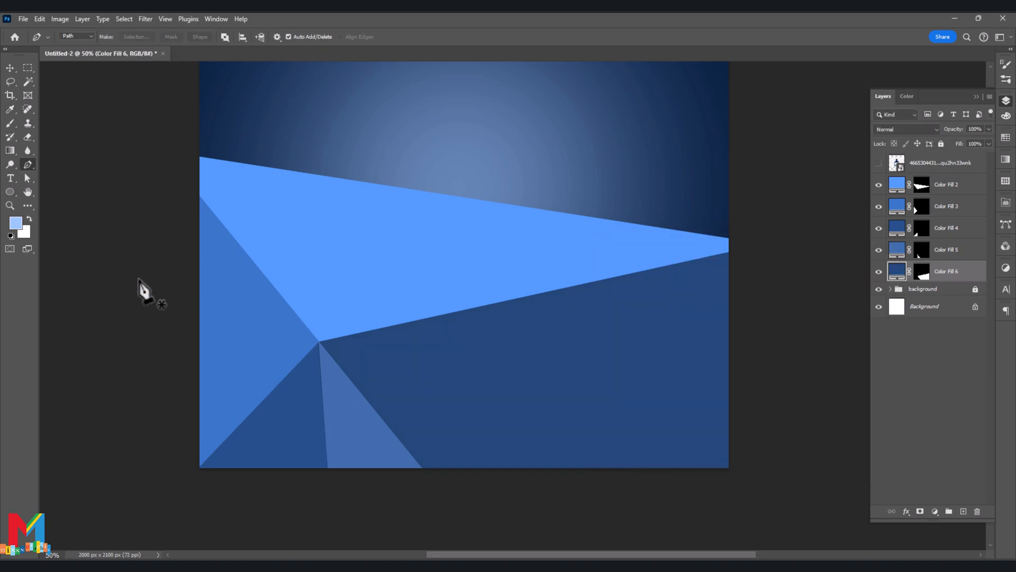
- On a new layer above Color Fill 2, draw a large closed path across the light-blue shape, up toward the canvas top and beyond its right edge
left_click(945, 185)
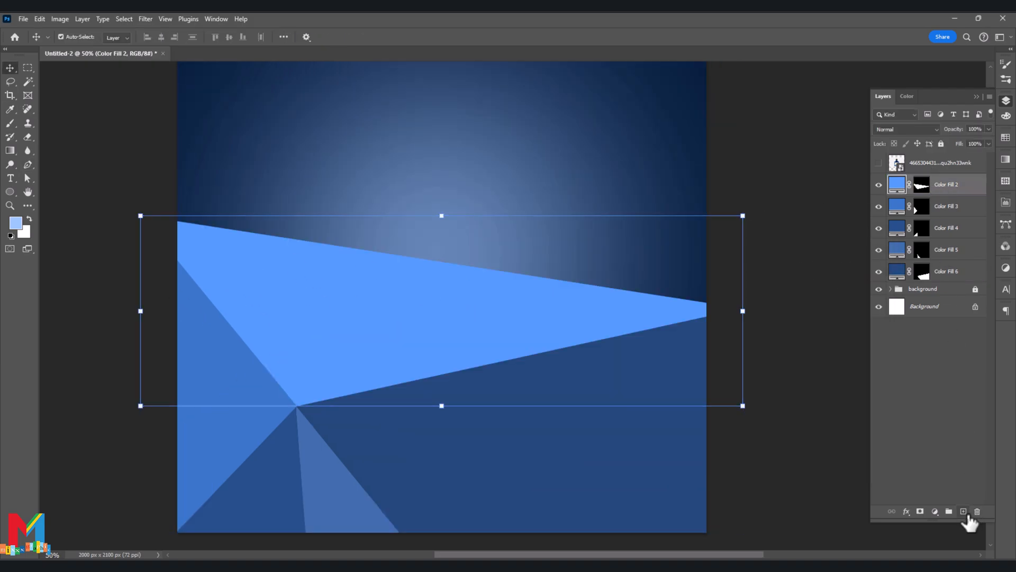
left_click(963, 511)
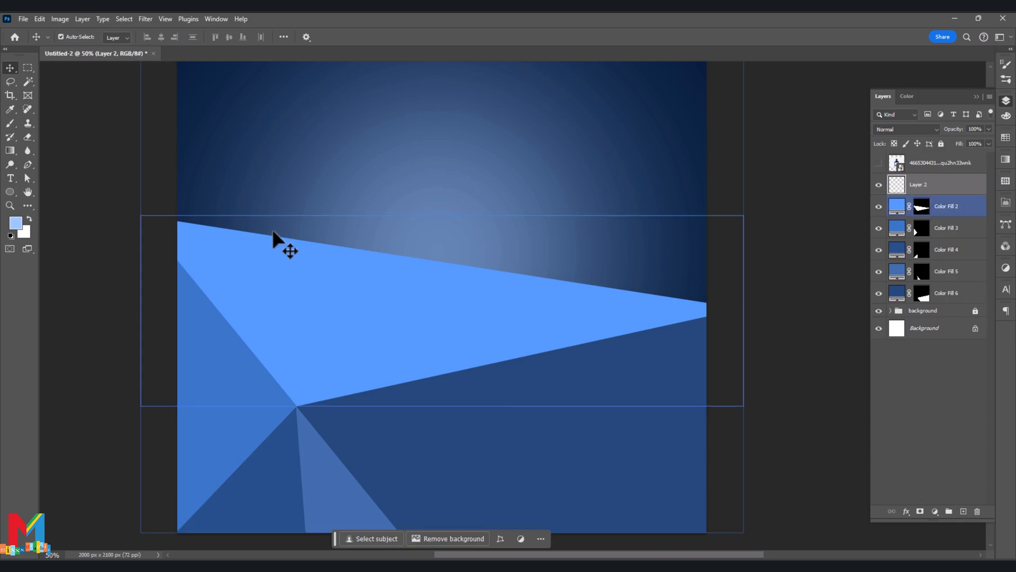
left_click(29, 165)
left_click(229, 478)
scroll(229, 438, "up", 1)
left_click(229, 351)
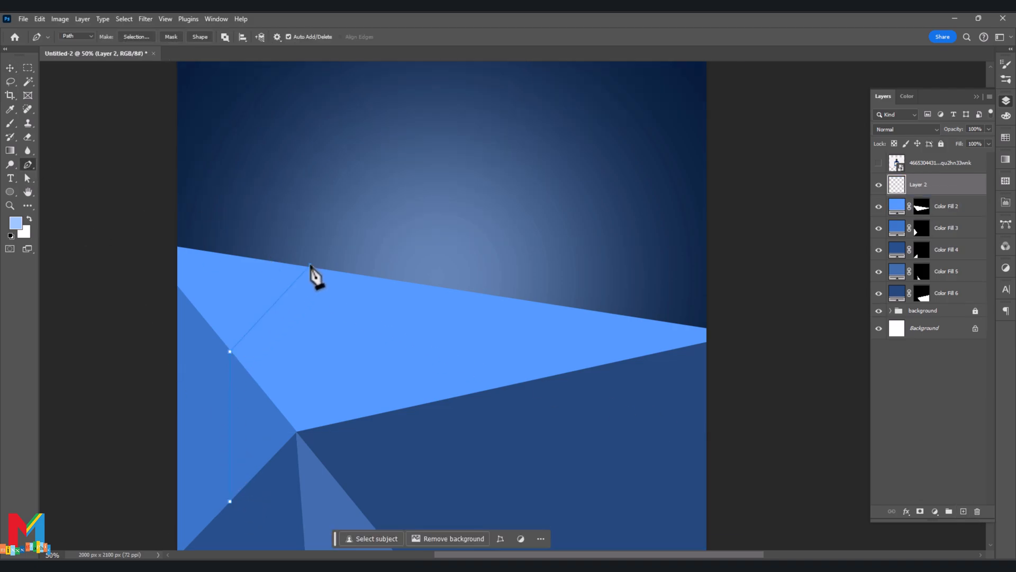
key("ctrl+z")
left_click(311, 267)
scroll(424, 119, "up", 3)
left_click(417, 109)
left_click(751, 242)
scroll(755, 254, "down", 2)
left_click(760, 314)
left_click(755, 341)
left_click(736, 354)
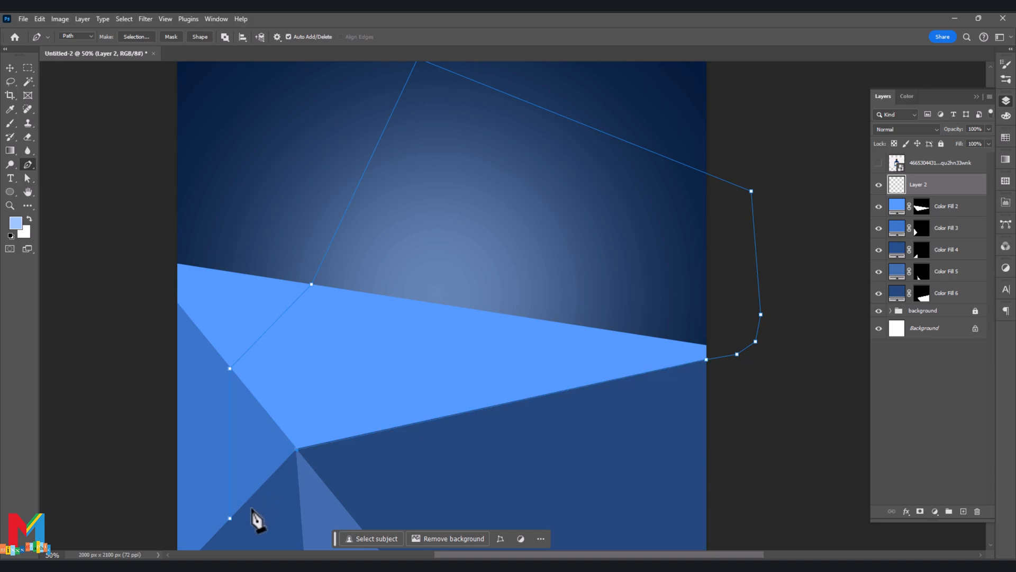
left_click(229, 518)
- Turn the large path into a selection and fill it with a near-white (#f5f9ff) solid colour layer
right_click(359, 190)
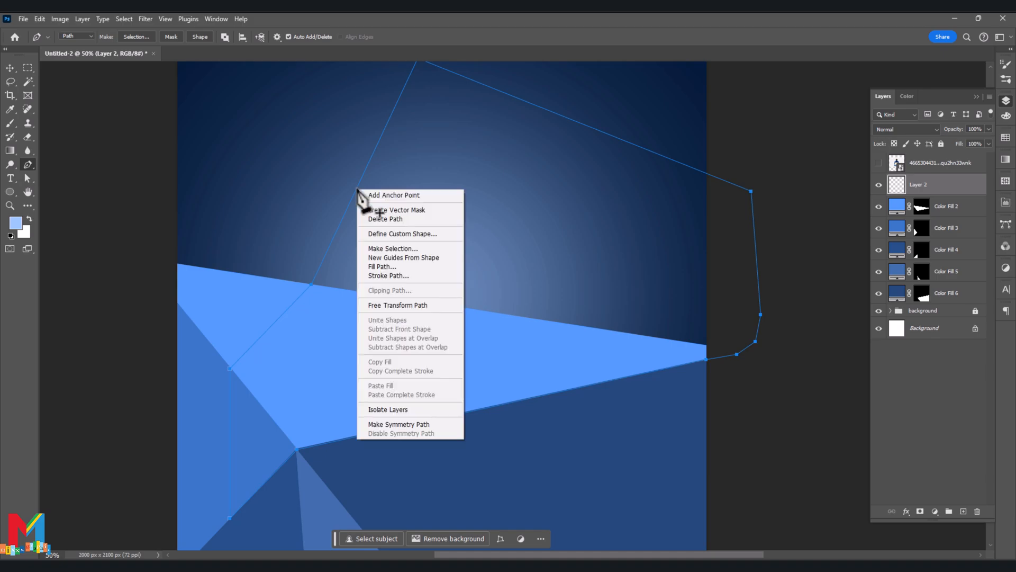
left_click(395, 249)
left_click(560, 158)
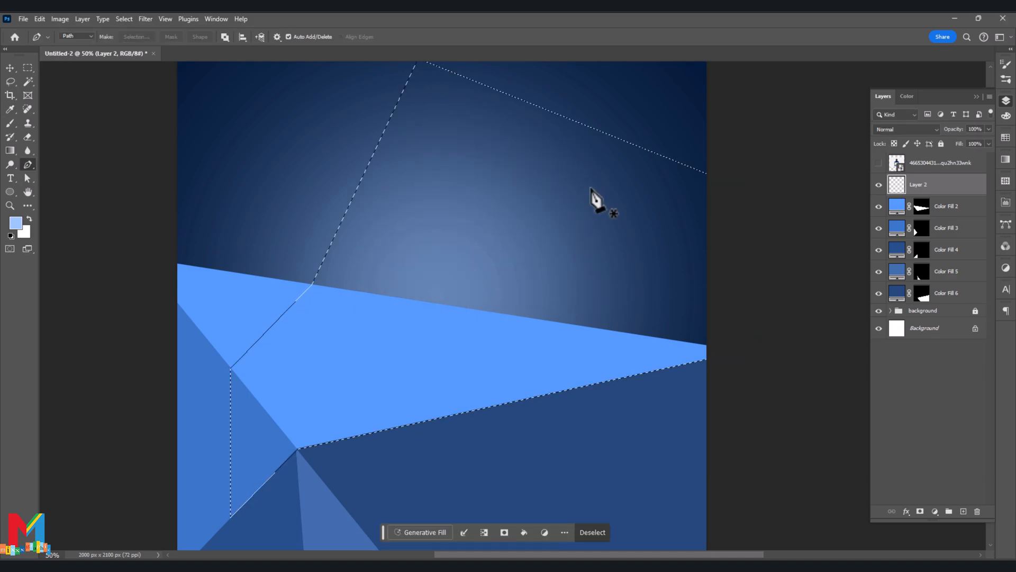
left_click(935, 511)
left_click(951, 323)
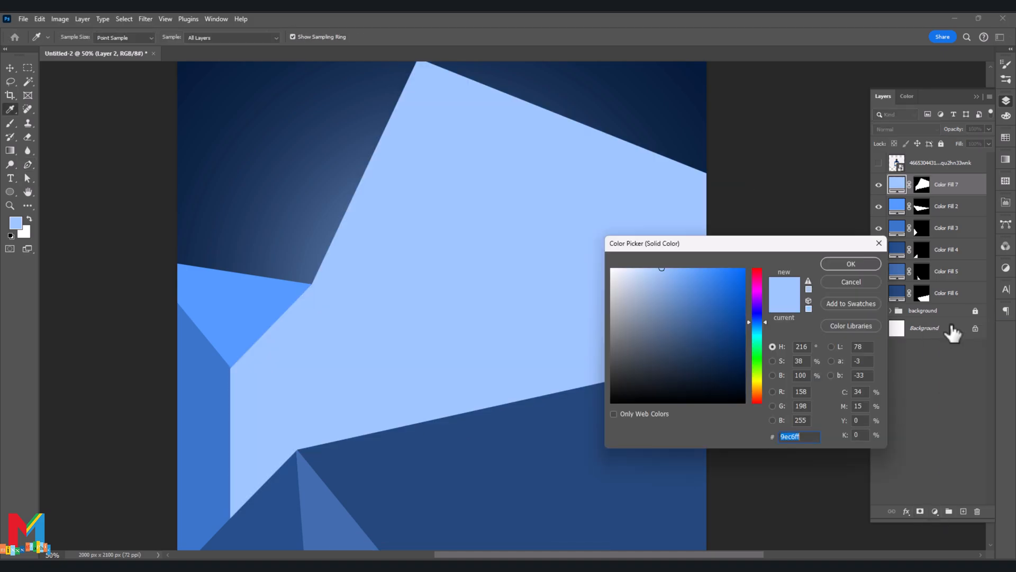
left_click_drag(655, 277, 617, 264)
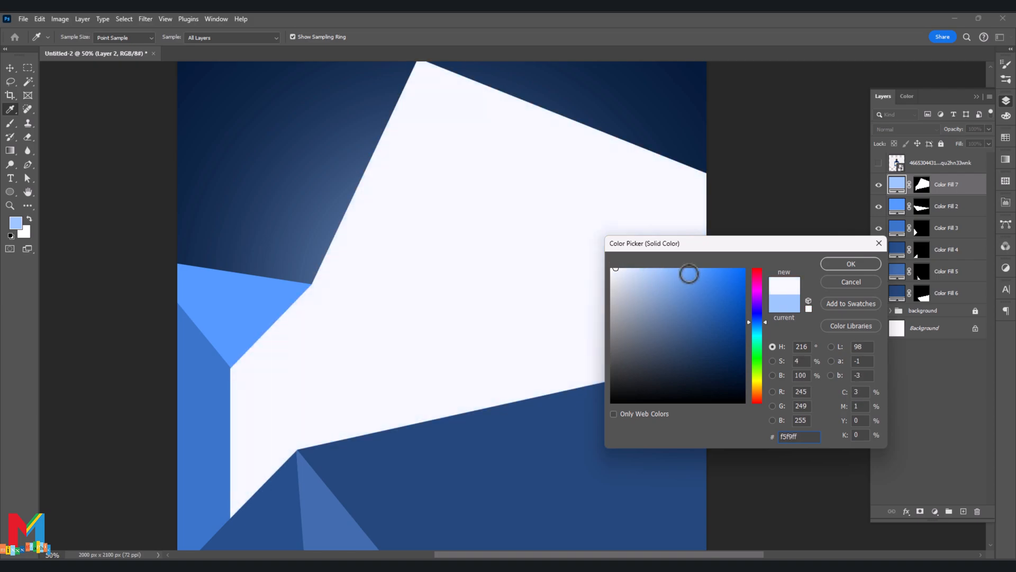
left_click(842, 266)
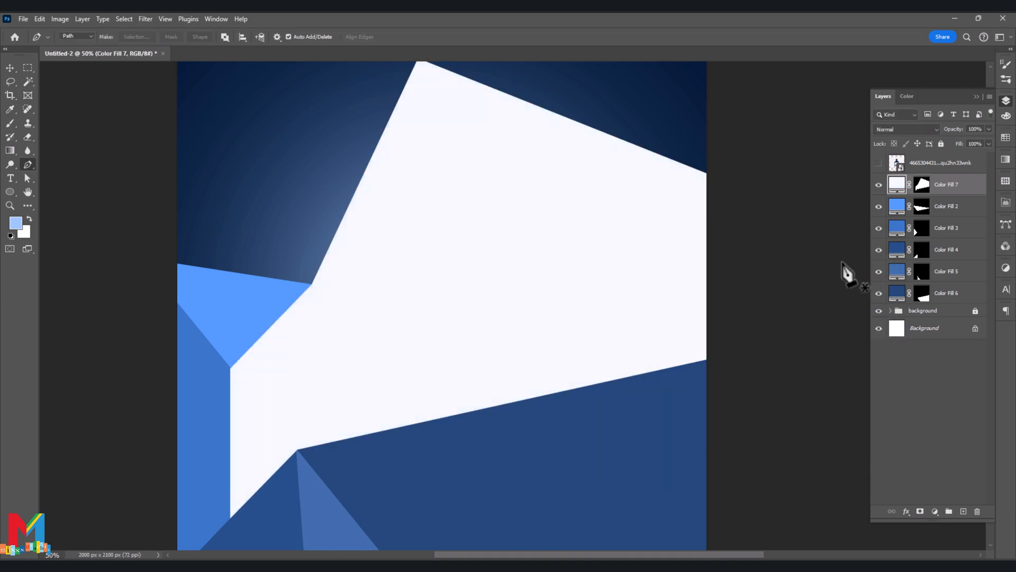
- Set the near-white Color Fill 7 overlay to 45% opacity with the Screen blend mode
left_click(988, 129)
left_click_drag(964, 142, 959, 142)
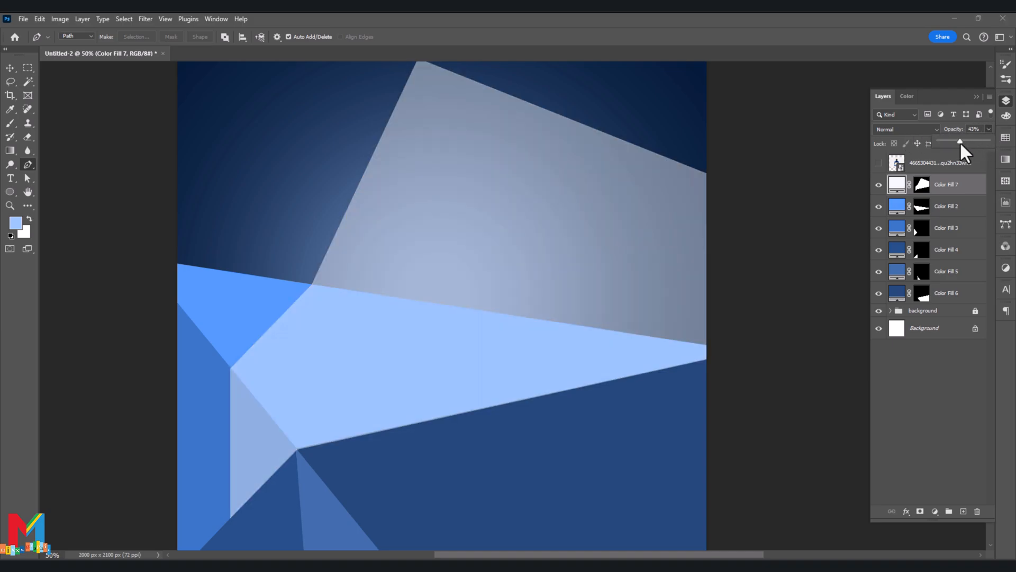
left_click(925, 130)
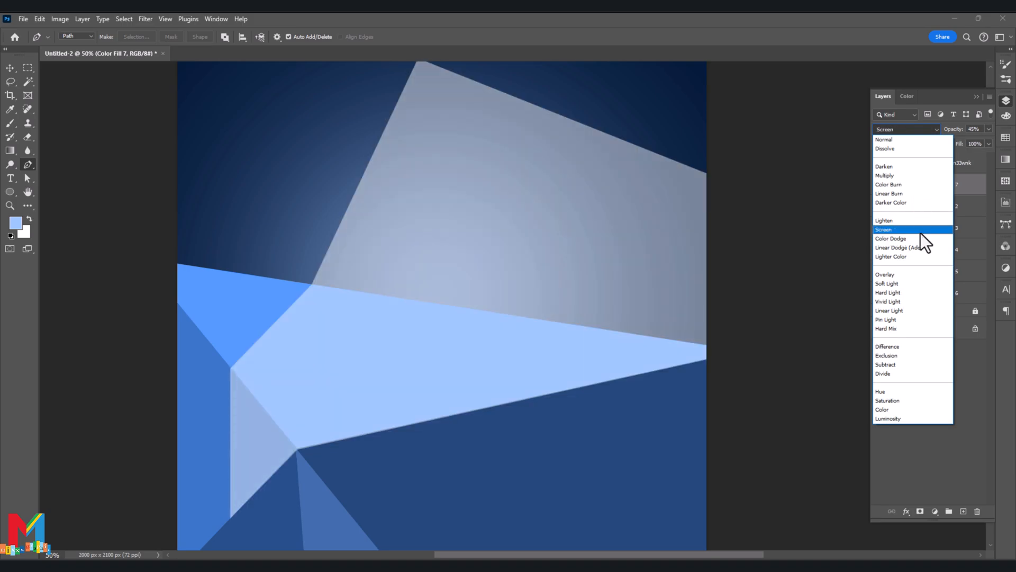
left_click(919, 231)
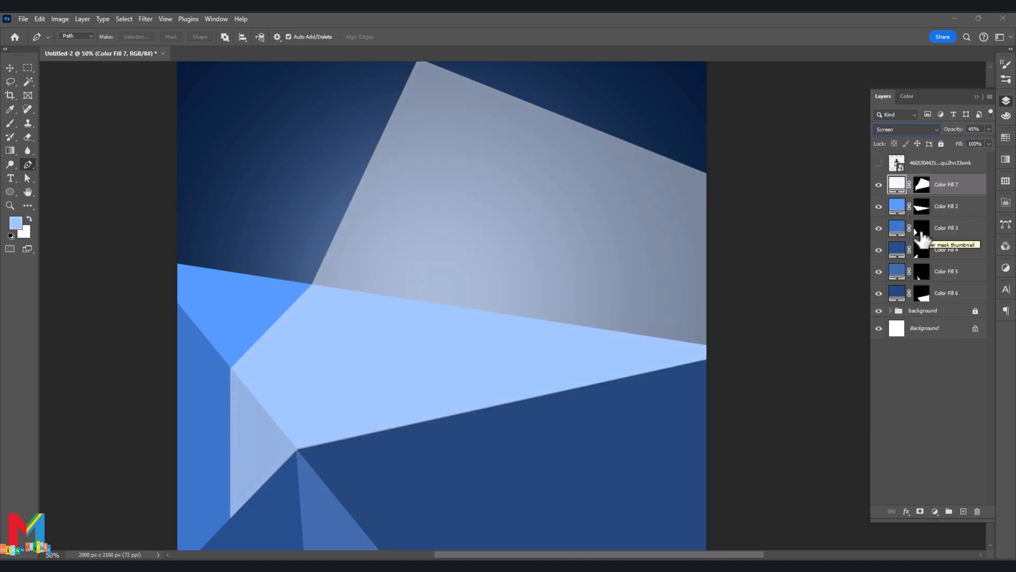
left_click(10, 68)
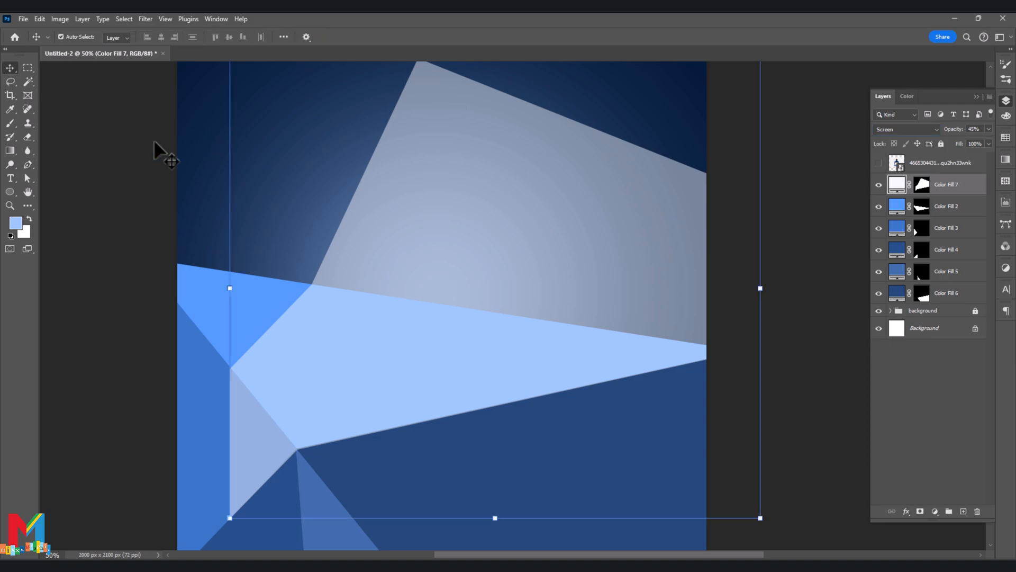
left_click(138, 141)
key("ctrl+minus")
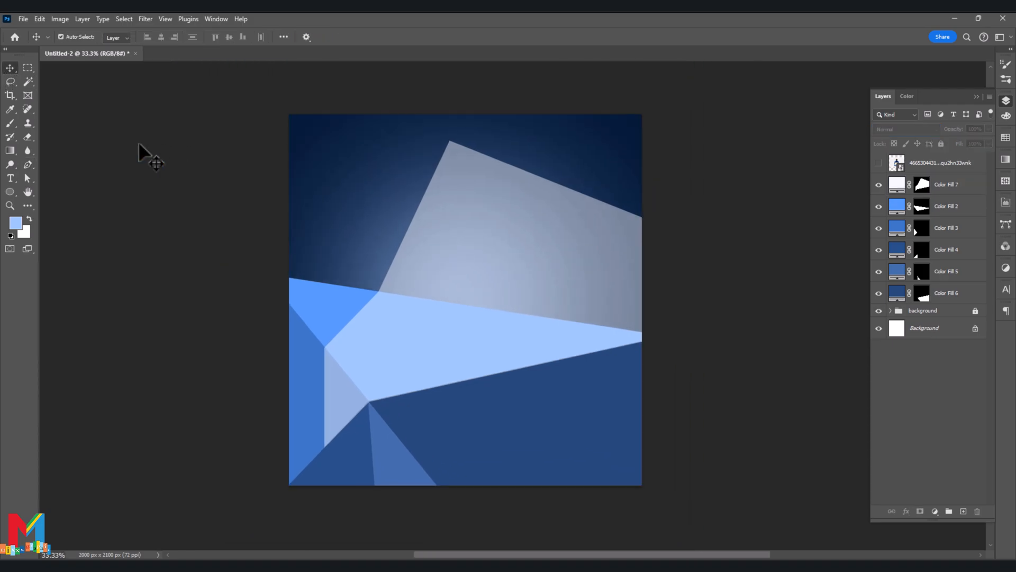
- Add a new layer above the dark blue Color Fill 6 shape and clip it to that shape
left_click(440, 443)
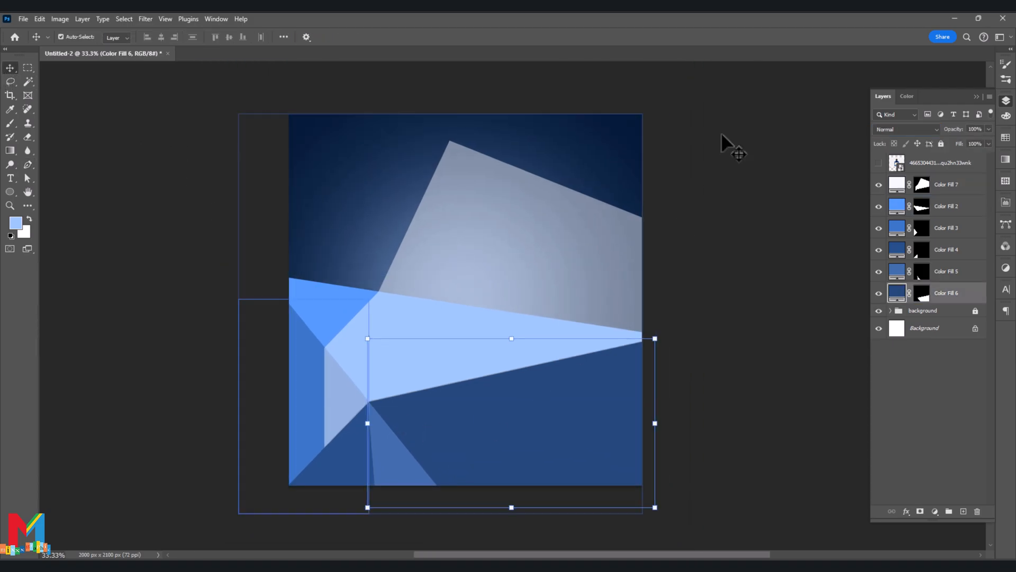
left_click(696, 178)
scroll(695, 178, "up", 1)
left_click(598, 496)
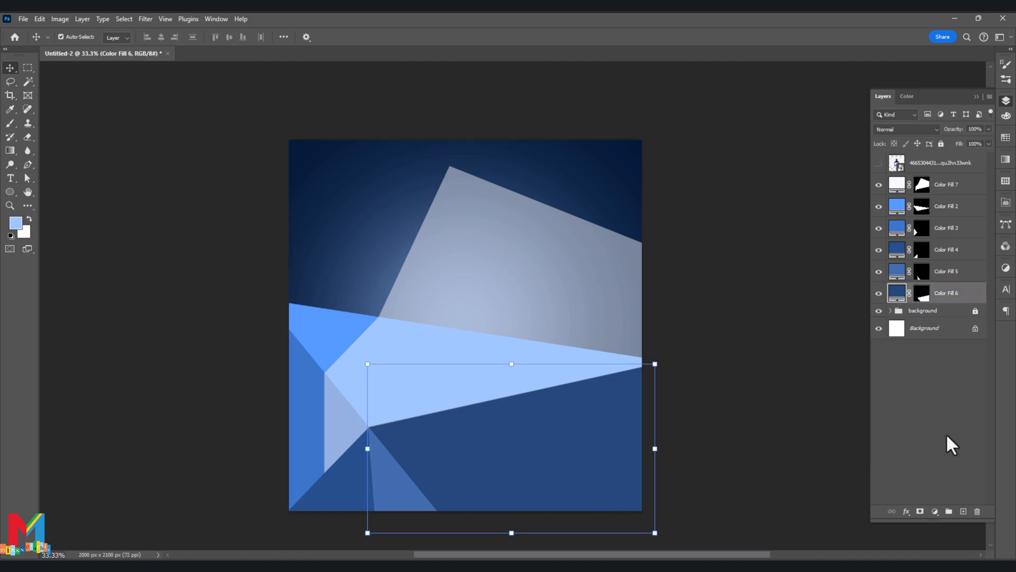
left_click(963, 511)
right_click(954, 296)
left_click(958, 250)
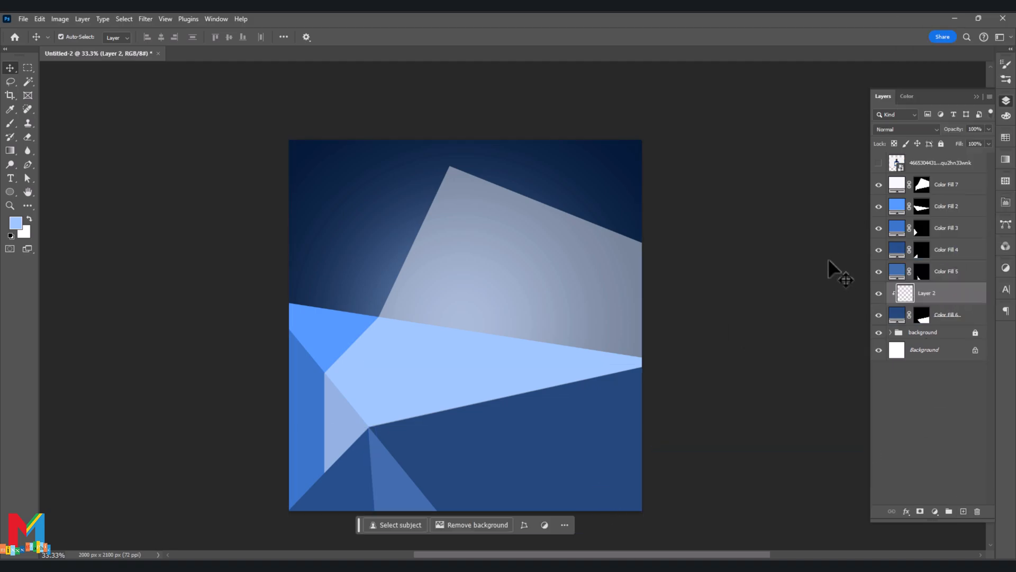
- Shade the lower part of the Color Fill 6 shape in dark navy with a soft 800 px brush on the clipped layer
key("b")
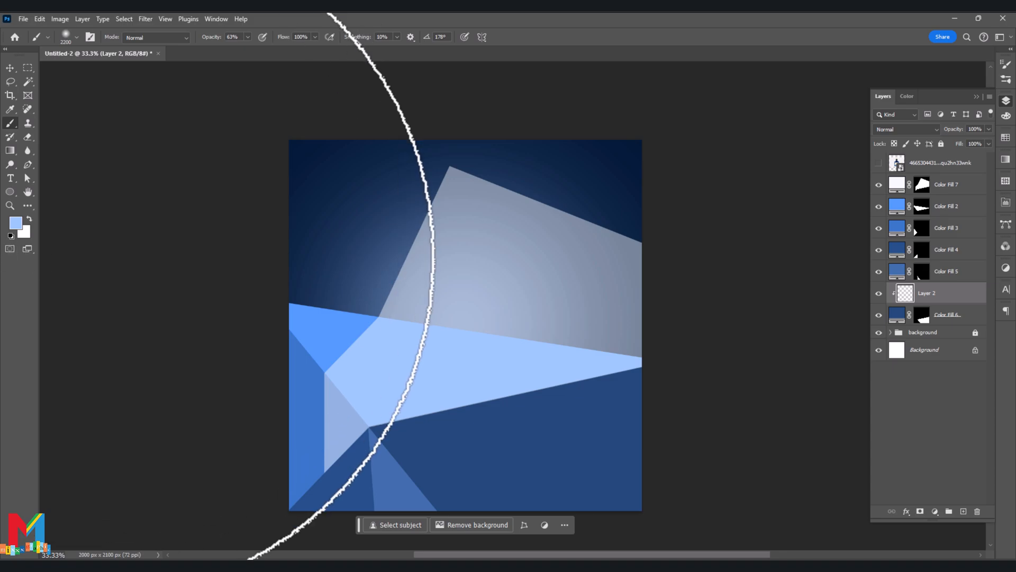
key("bracketleft")
key("bracketleft")
left_click(16, 221)
left_click(741, 365)
key("Return")
key("bracketleft")
mouse_move(667, 487)
left_mouse_down()
mouse_move(492, 504)
mouse_move(599, 488)
left_mouse_up()
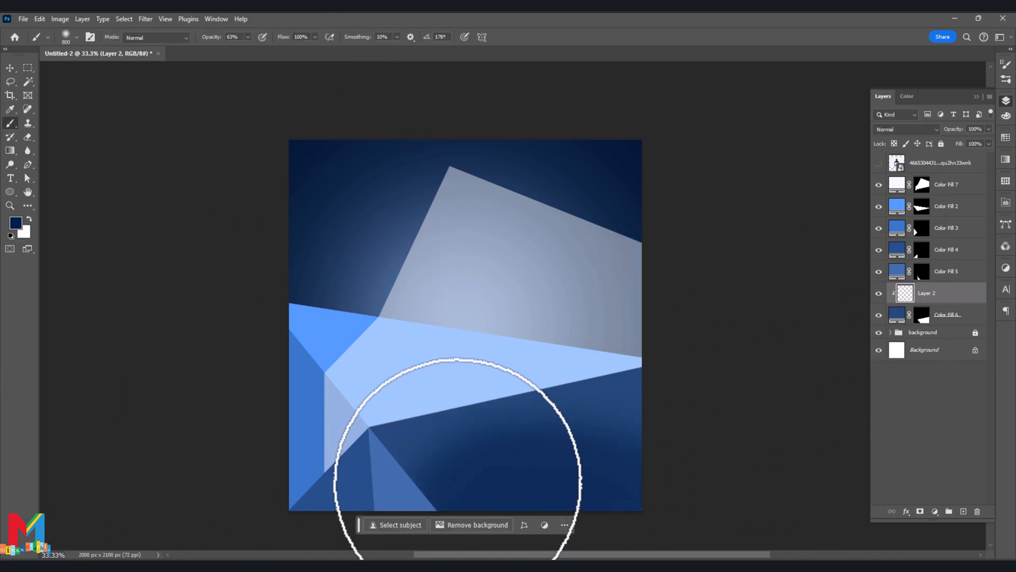
- Paint a brighter, saturated blue band along the upper edge of the Color Fill 6 shape with a 600 px brush
key("bracketleft")
key("bracketleft")
left_click(16, 223)
left_click(728, 297)
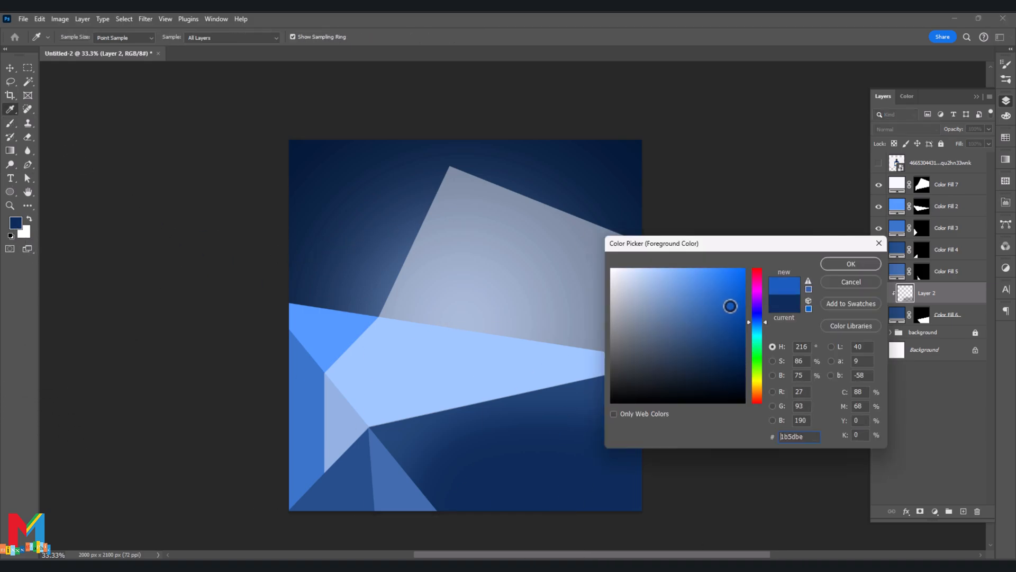
left_click(850, 263)
mouse_move(651, 375)
left_mouse_down()
mouse_move(453, 390)
mouse_move(363, 435)
left_mouse_up()
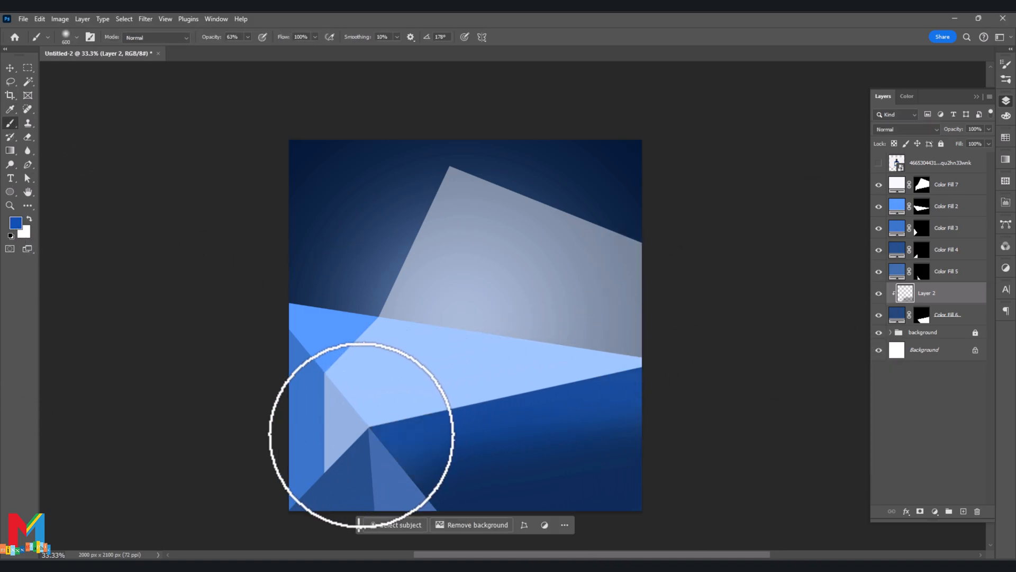
- Add lighter highlights along the Color Fill 6 shape's upper edge, using blue #3c7fe3 followed by a paler blue
left_click(14, 223)
left_click_drag(710, 300, 712, 284)
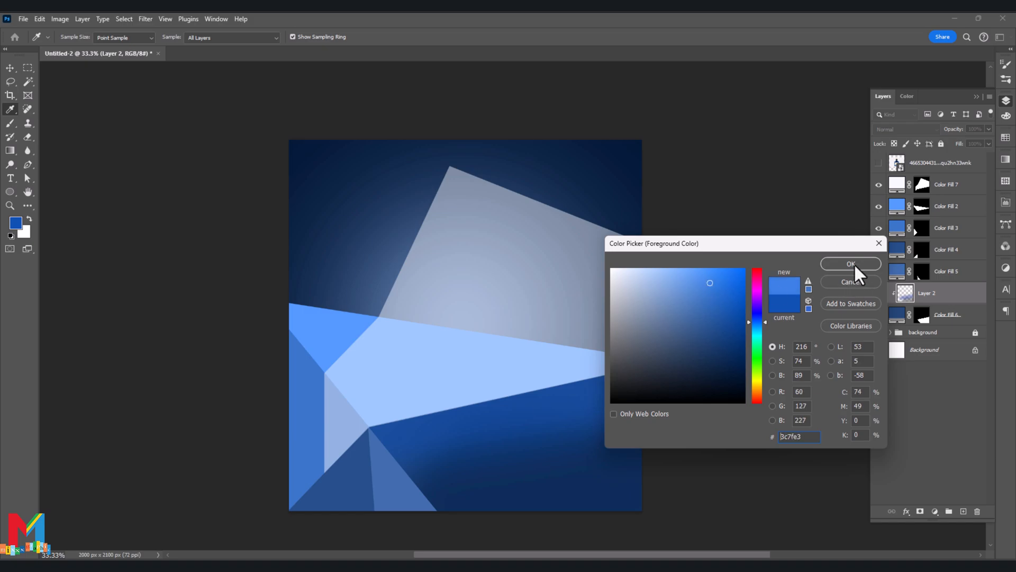
left_click(851, 264)
left_click(16, 223)
left_click(596, 274)
left_click(850, 263)
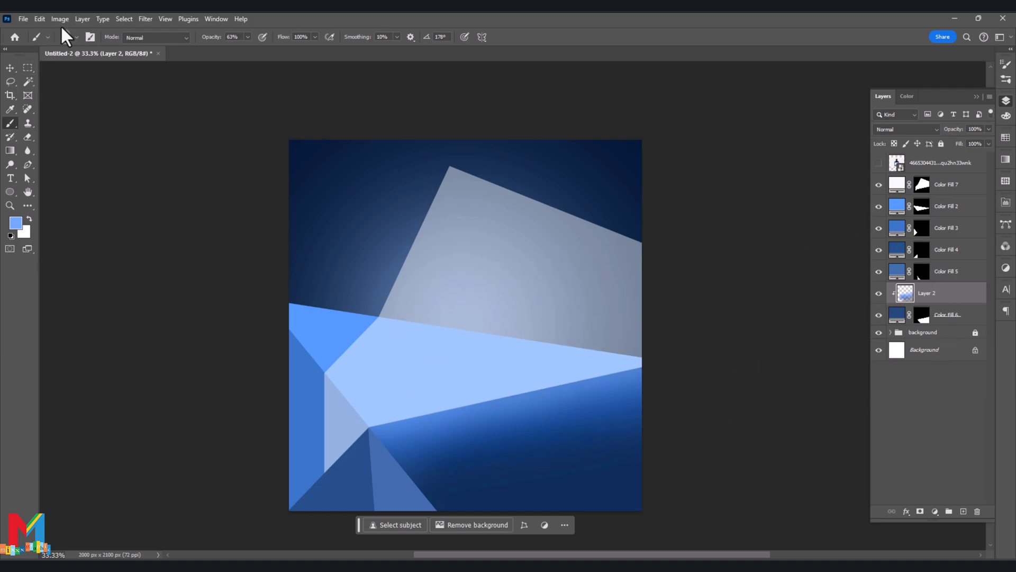
- Soften the painted shading on Layer 2 with a Gaussian Blur of 118.7 pixels
left_click(145, 19)
mouse_move(212, 154)
left_click(313, 195)
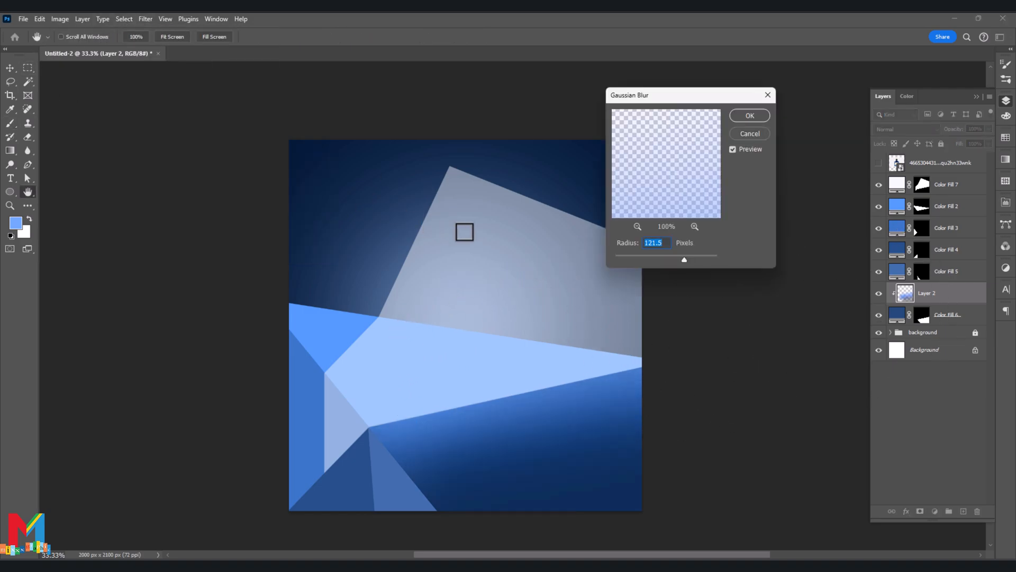
left_click_drag(681, 259, 682, 259)
left_click(749, 114)
- Recolour the narrow Color Fill 5 triangle with a darker blue based on the neighbouring shape's shading
double_click(894, 275)
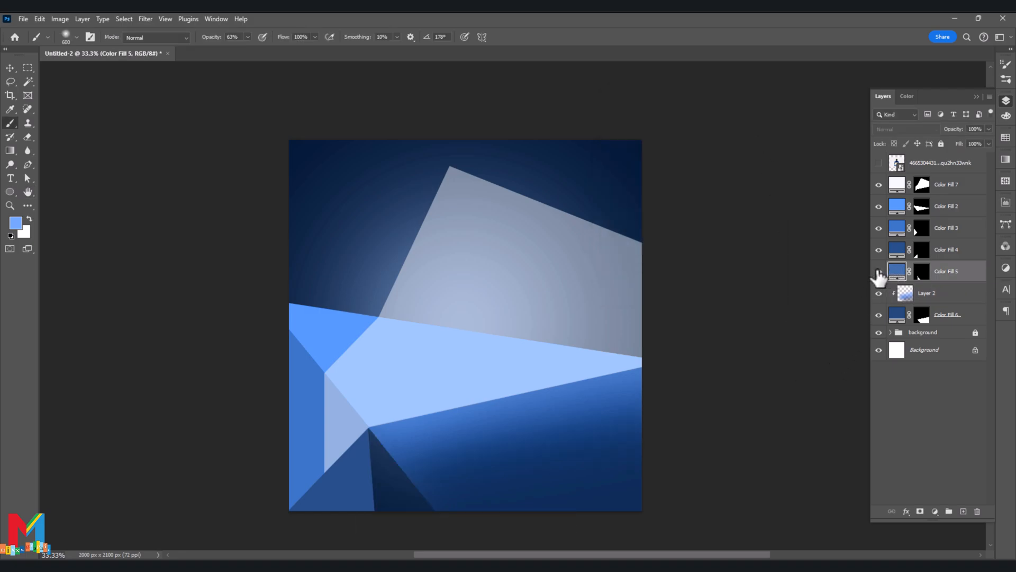
left_click(573, 458)
left_click_drag(721, 347, 716, 334)
left_click(851, 264)
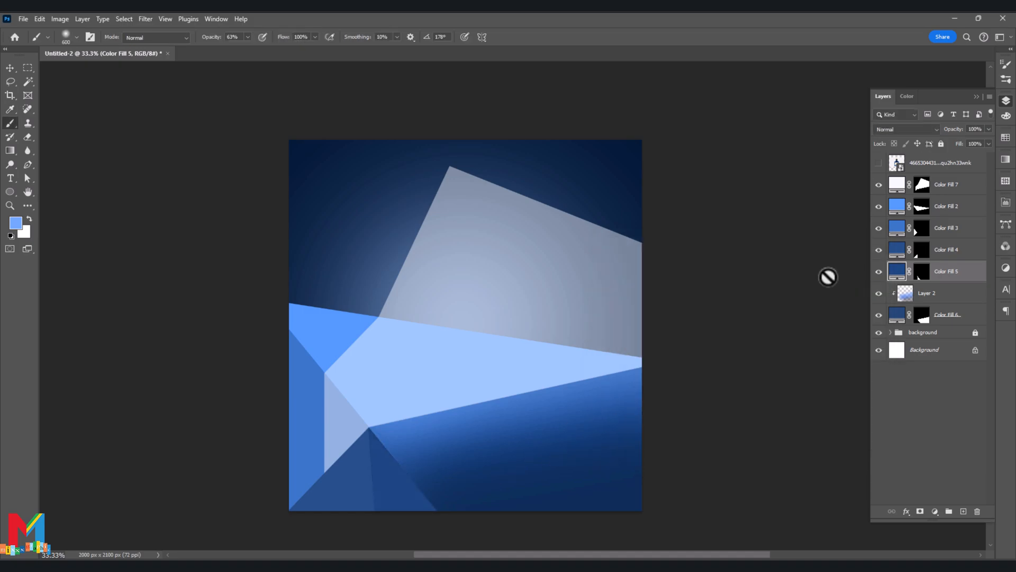
- Add a new smart-object layer clipped to the Color Fill 5 triangle and choose a pale blue foreground colour
left_click(964, 512)
right_click(952, 272)
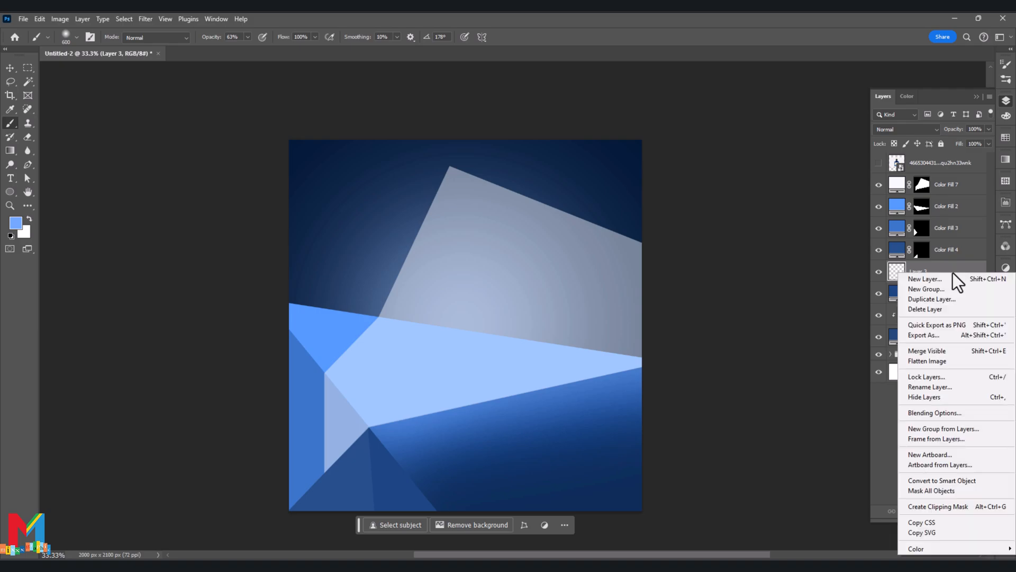
left_click(973, 480)
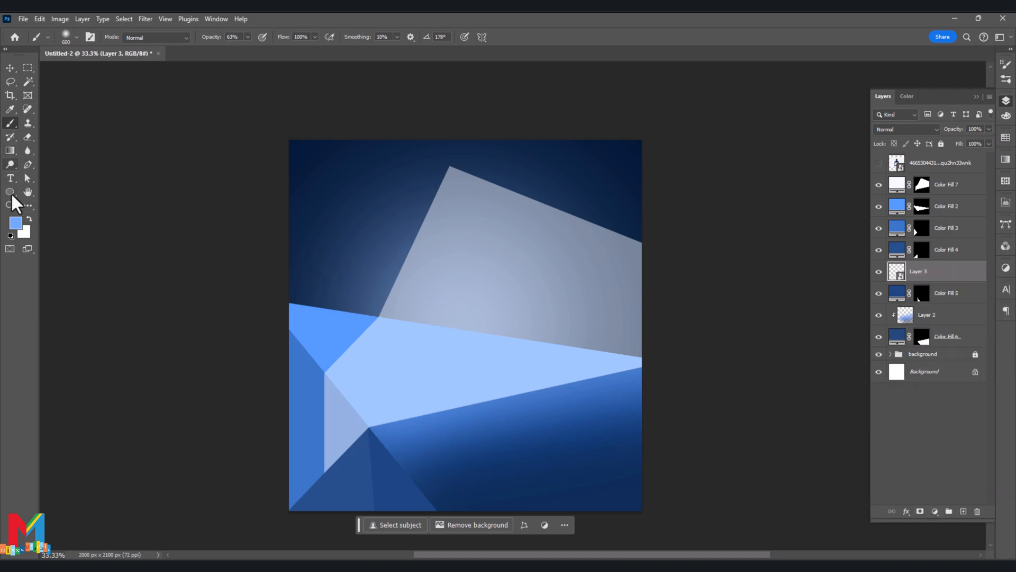
left_click(15, 222)
left_click(505, 397)
mouse_move(697, 296)
left_mouse_down()
mouse_move(681, 258)
mouse_move(664, 261)
left_mouse_up()
left_click(830, 266)
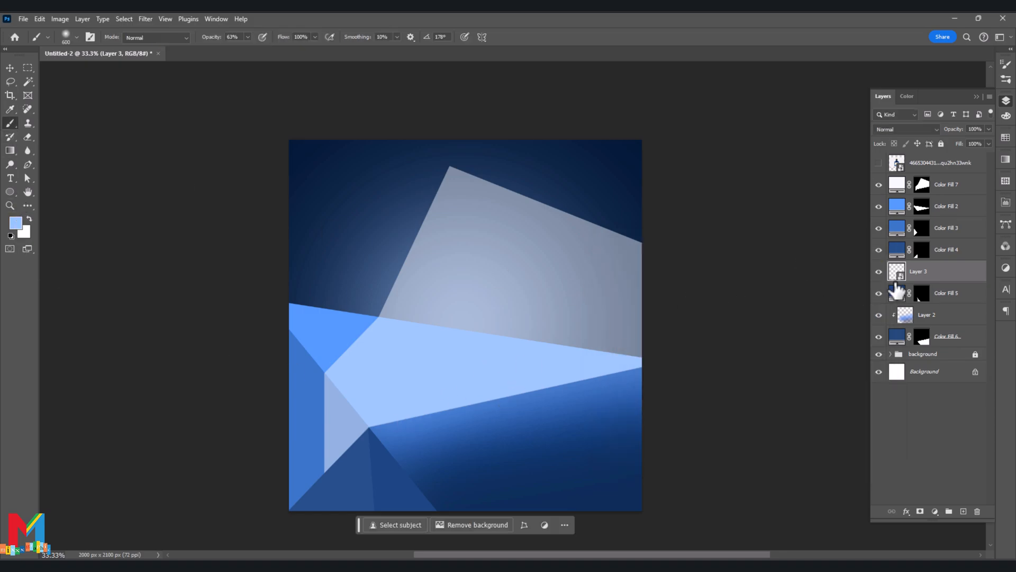
right_click(941, 278)
left_click(900, 535)
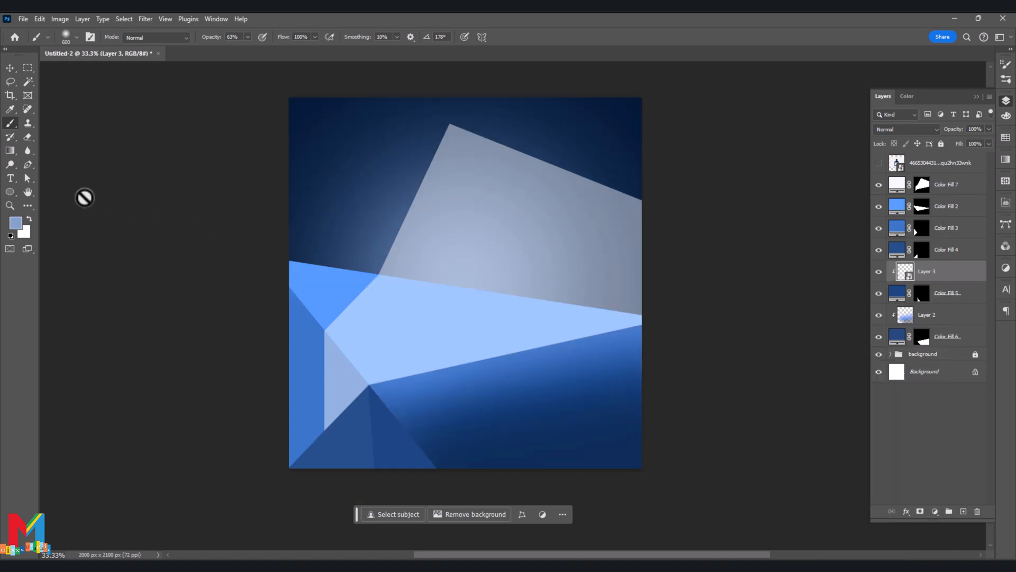
- Rasterize Layer 3 and shade the Color Fill 5 triangle with dark navy #0c2b56
left_click(16, 222)
left_click(492, 453)
left_click(727, 358)
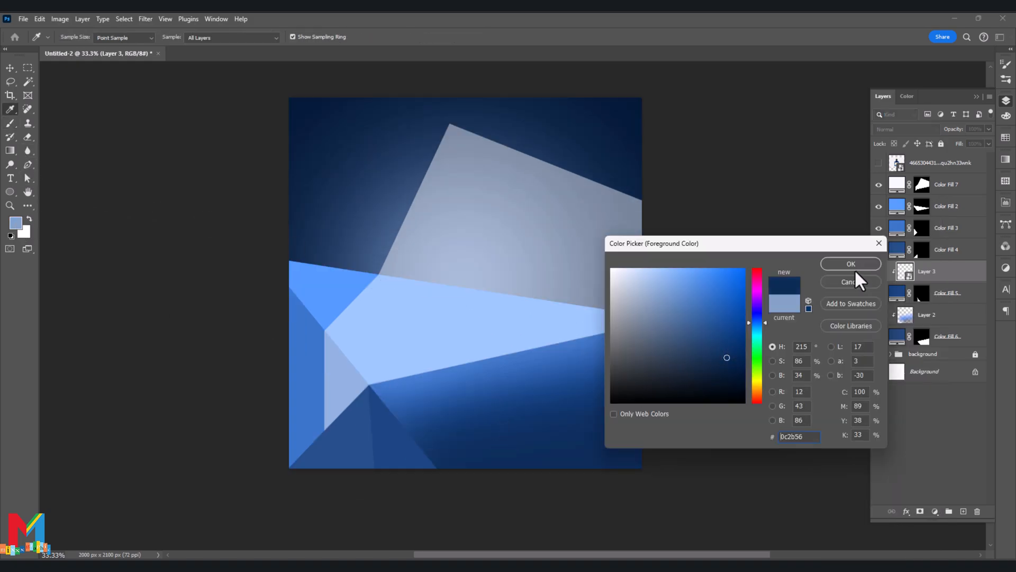
left_click(852, 267)
left_click(460, 444)
key("Return")
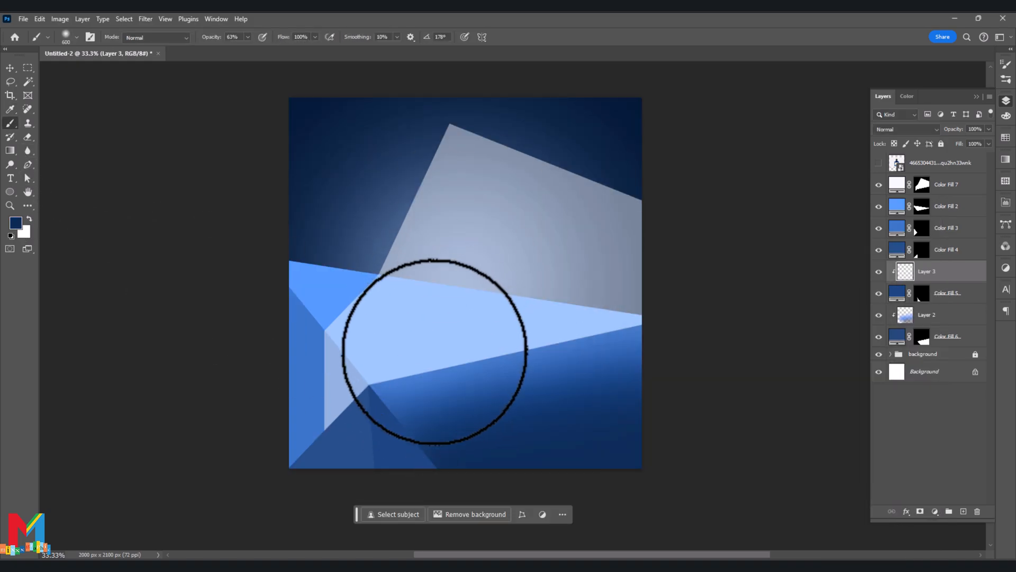
scroll(412, 389, "down", 1)
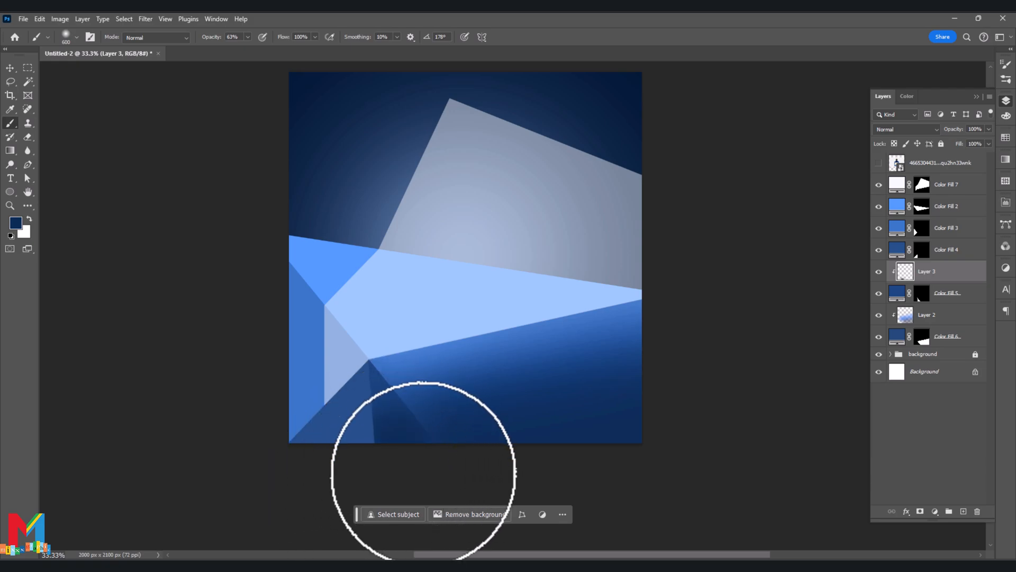
- Deepen the lower end of the Color Fill 5 triangle with a near-black navy brush colour
left_click(16, 223)
left_click(732, 384)
left_click(851, 263)
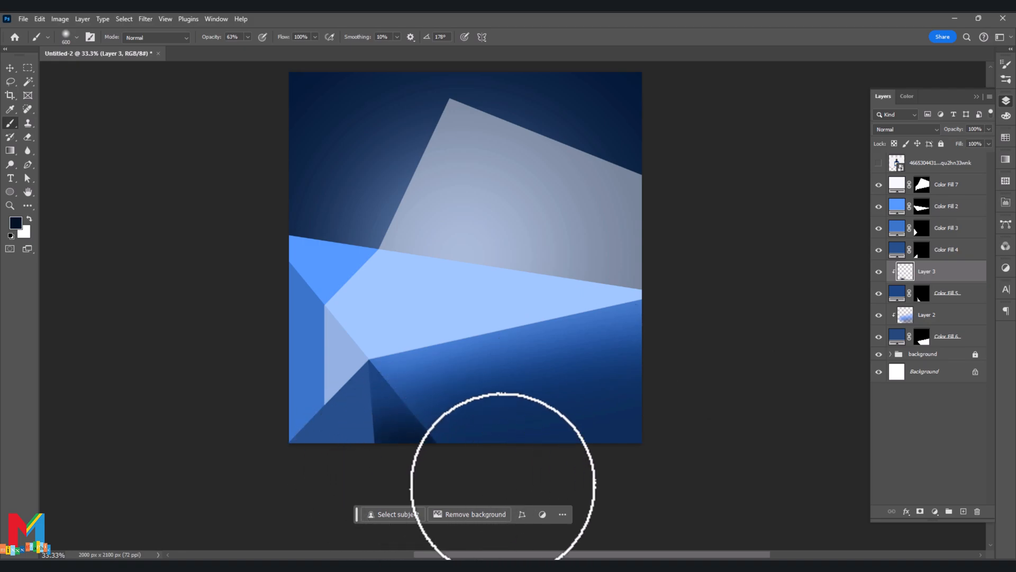
- Soften the shading on Layer 3 with a Gaussian Blur of 118.7 pixels
left_click(145, 18)
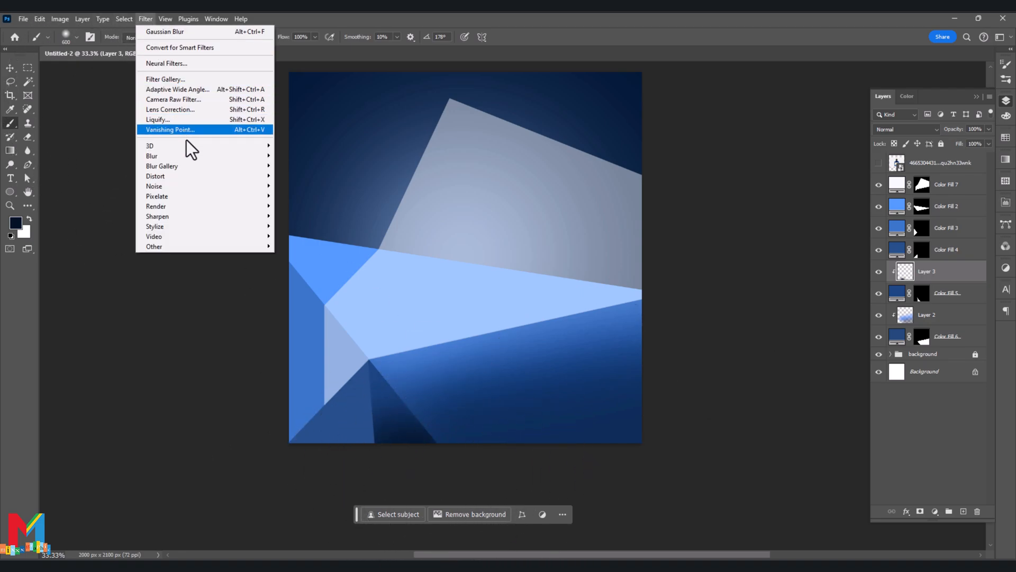
mouse_move(204, 164)
left_click(297, 198)
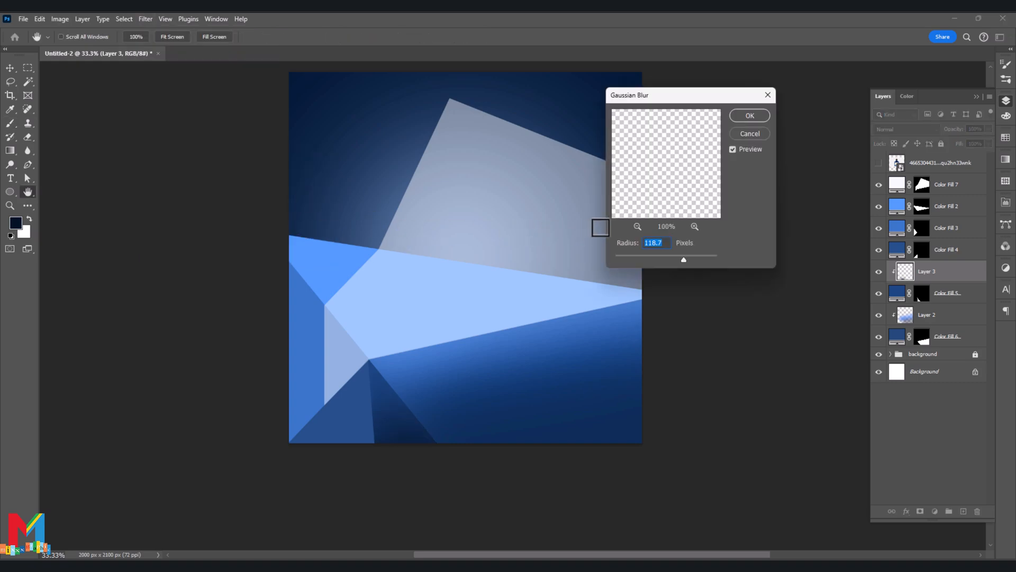
left_click(750, 116)
- Clip a new layer to the Color Fill 4 triangle, restore the default black and white colours, and set the brush to 400 px
left_click(945, 249)
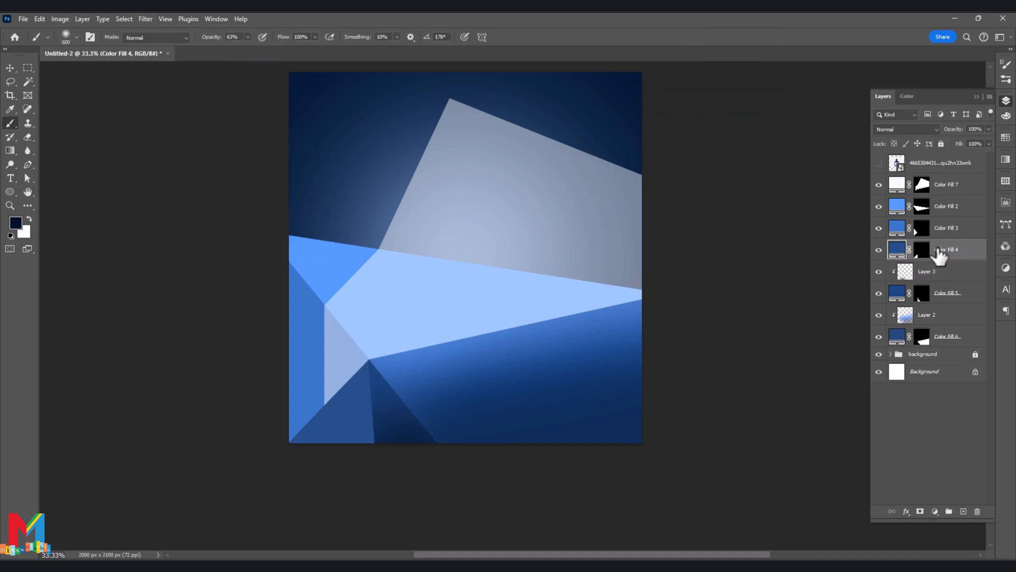
left_click(965, 511)
right_click(945, 251)
left_click(965, 486)
left_click(11, 236)
key("bracketleft")
key("bracketleft")
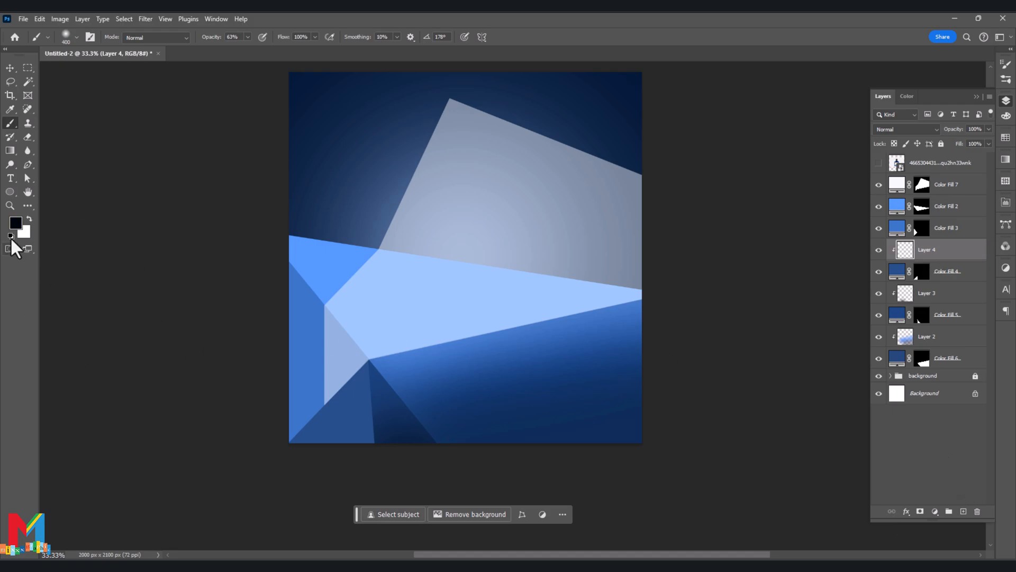
- Shade the Color Fill 4 triangle at the canvas's lower-left corner with dark strokes, finishing in black
left_click(15, 223)
left_click(849, 264)
mouse_move(351, 408)
left_mouse_down()
mouse_move(319, 462)
mouse_move(361, 438)
mouse_move(295, 436)
left_mouse_up()
left_click(16, 222)
left_click_drag(743, 381, 745, 401)
left_click(849, 264)
mouse_move(381, 377)
left_mouse_down()
mouse_move(379, 467)
mouse_move(300, 467)
left_mouse_up()
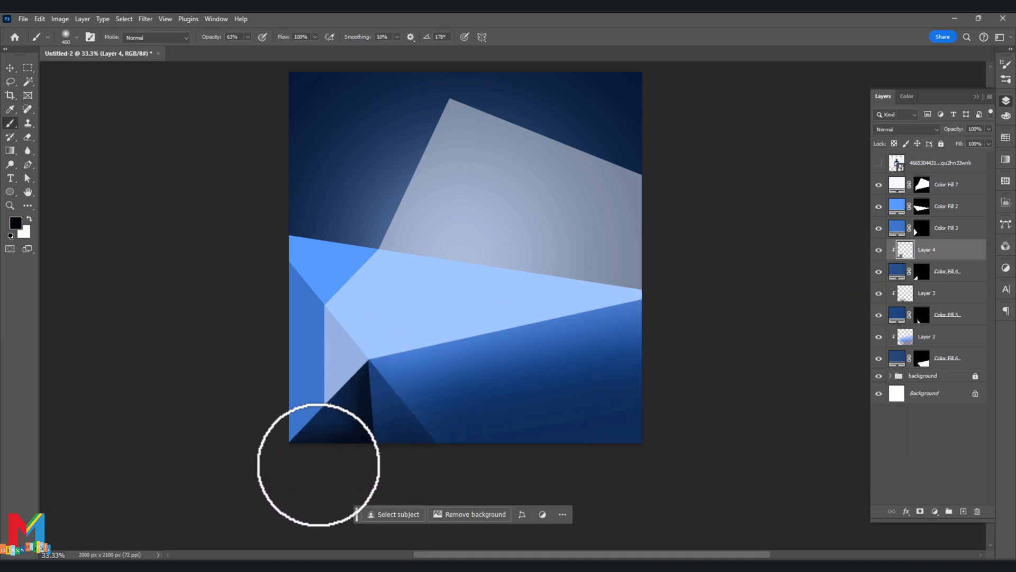
- Soften the dark shading on Layer 4 with a Gaussian Blur of 118.7 pixels
left_click(145, 19)
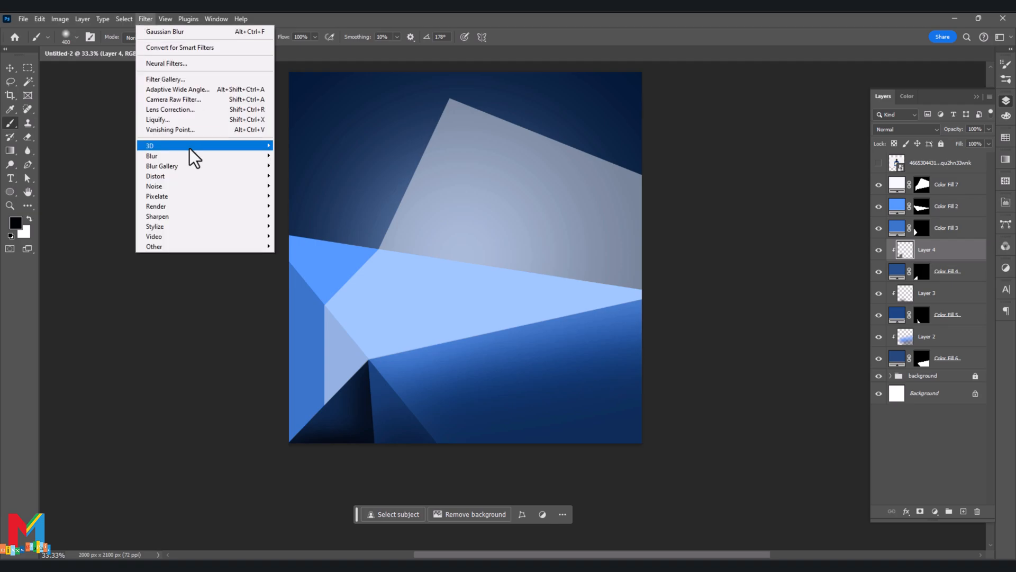
mouse_move(190, 155)
left_click(318, 196)
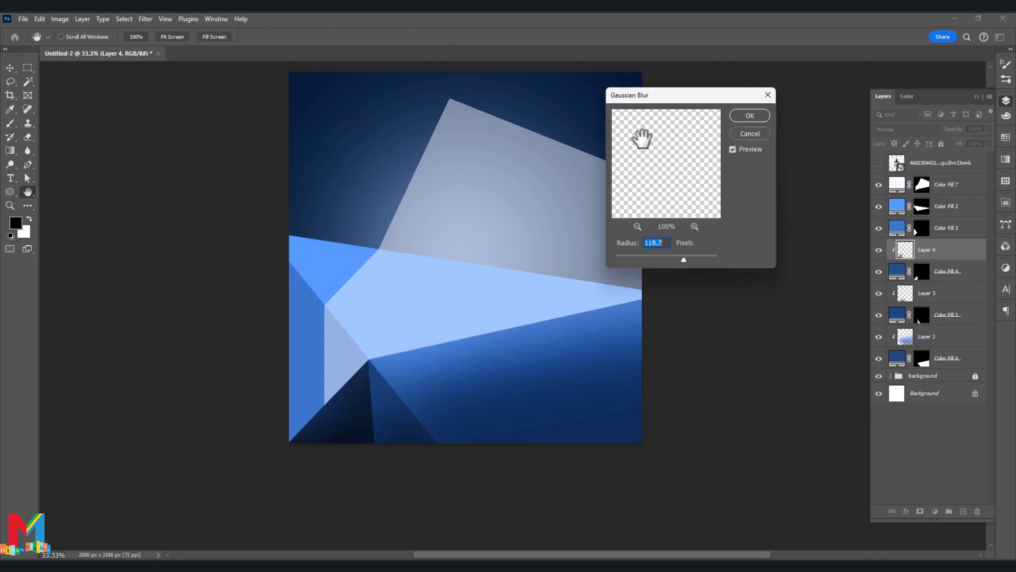
left_click(746, 118)
- Recolour the Color Fill 3 shape at the canvas's left edge to dark navy #091b33
left_click(9, 68)
left_click(295, 301)
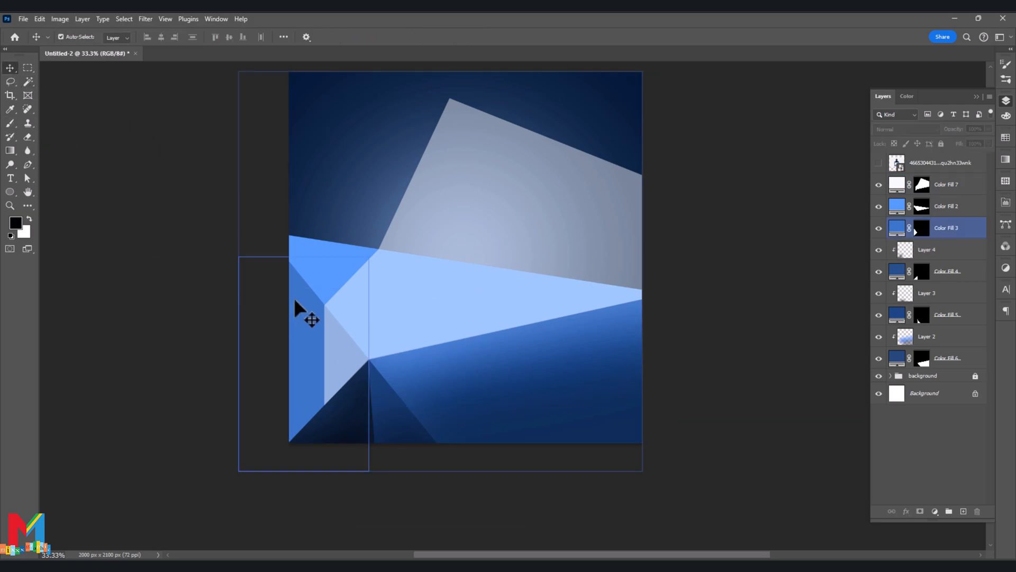
double_click(888, 226)
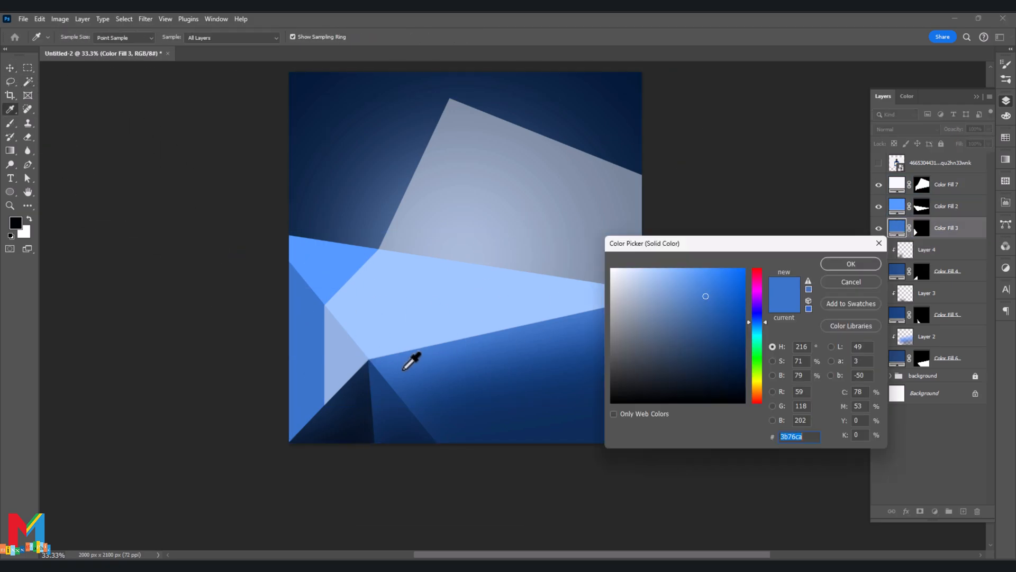
left_click(362, 384)
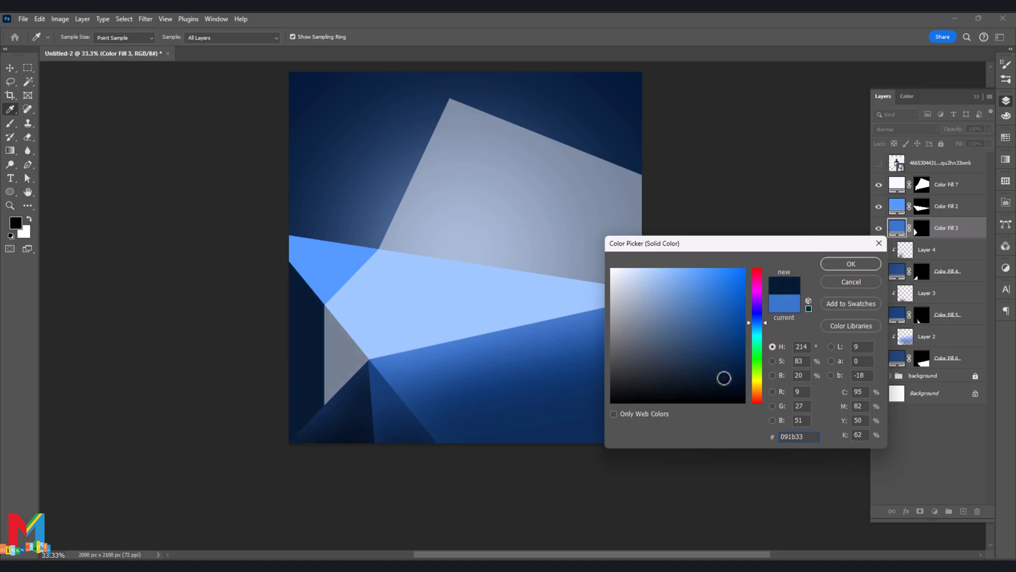
left_click(850, 264)
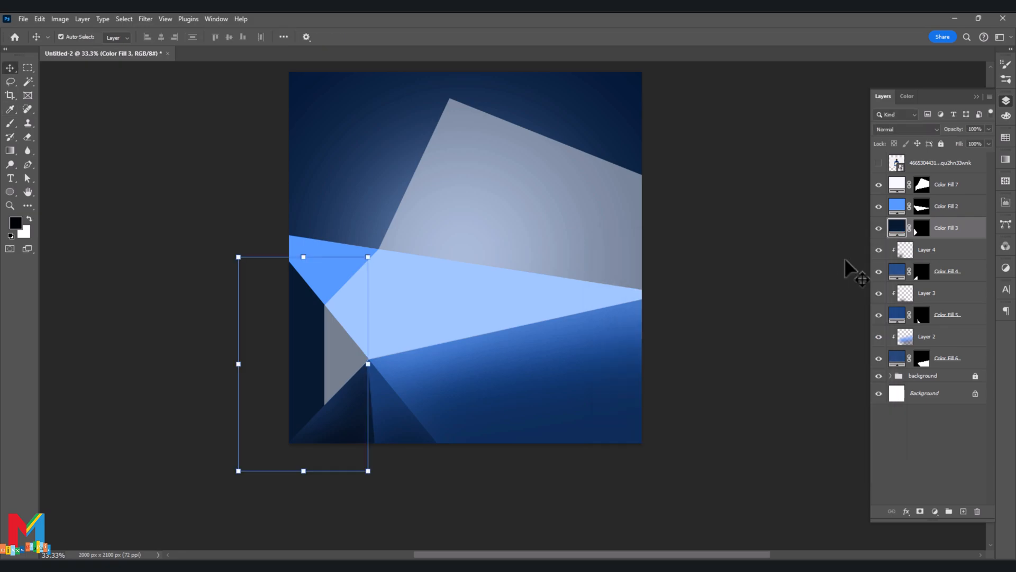
- Add a new layer above Color Fill 3 and clip it to that shape
left_click(963, 511)
right_click(900, 229)
left_click(967, 355)
right_click(907, 229)
right_click(925, 233)
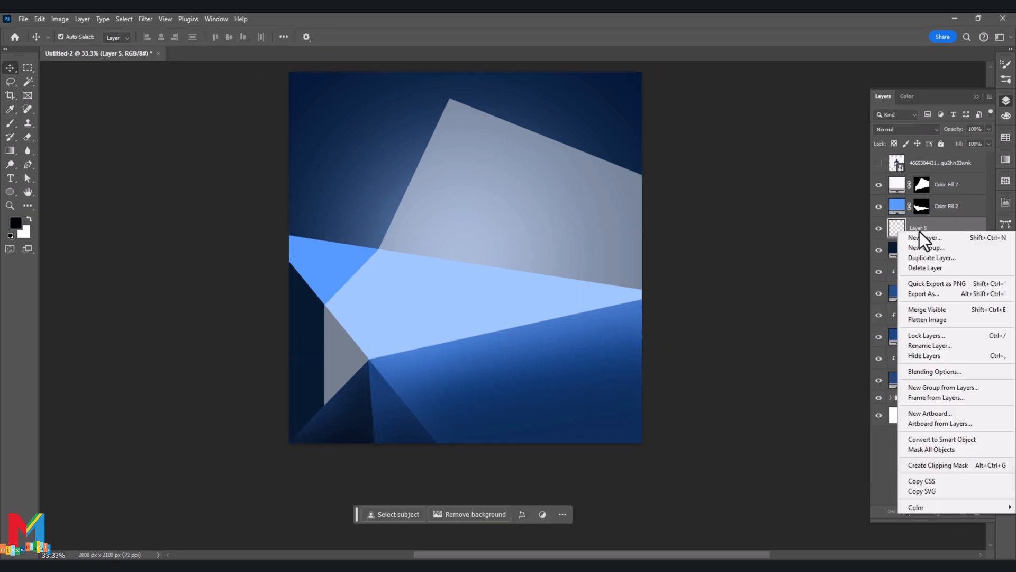
left_click(954, 470)
- Shade the Color Fill 3 shape on Layer 5 with brush strokes, choosing blue and dark navy #020f20 as foreground colours
left_click(10, 109)
left_click(341, 365)
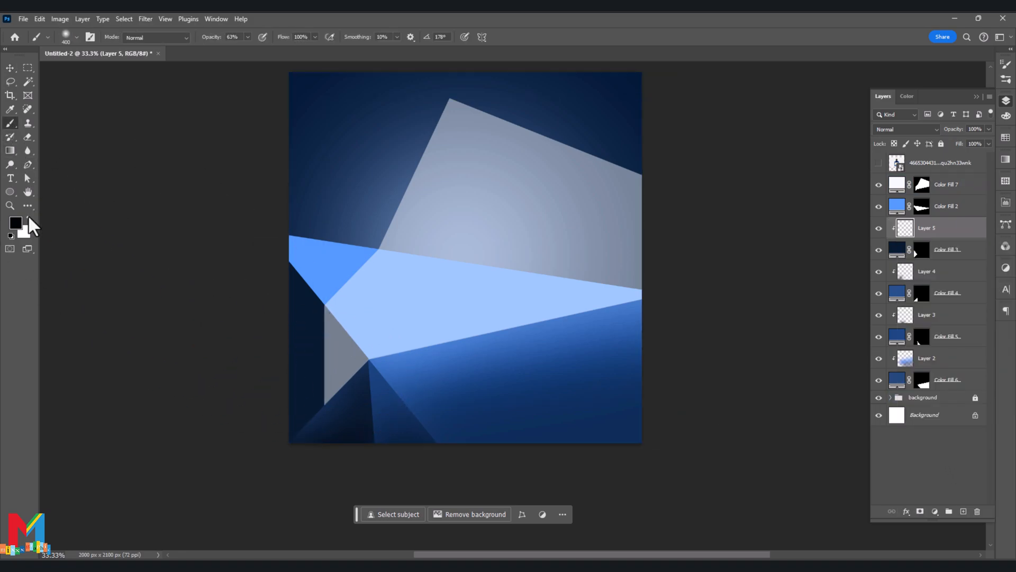
left_click(16, 222)
mouse_move(717, 360)
left_mouse_down()
mouse_move(717, 347)
mouse_move(735, 364)
mouse_move(737, 387)
left_mouse_up()
left_click(850, 264)
key("b")
left_click(16, 223)
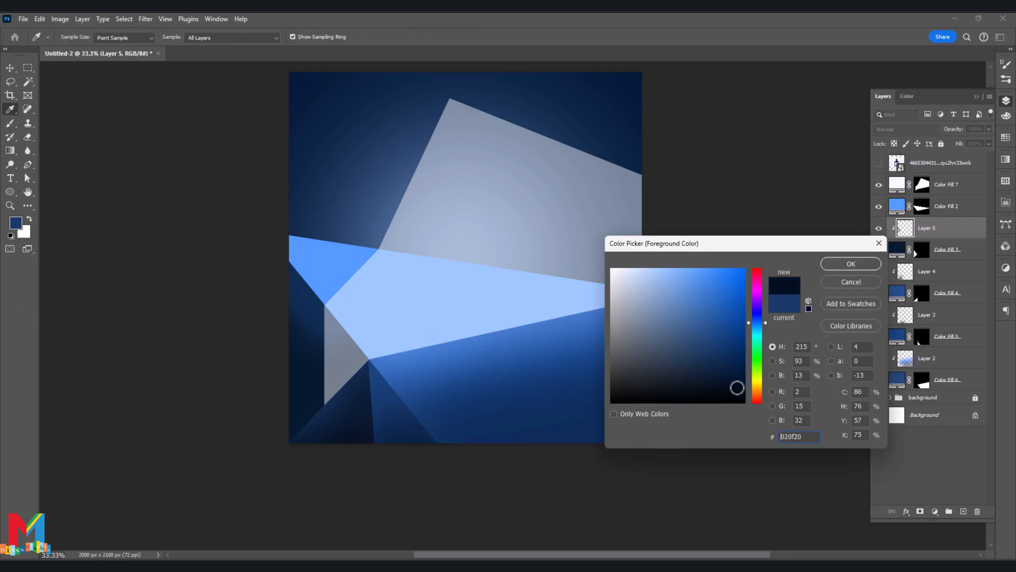
left_click(850, 264)
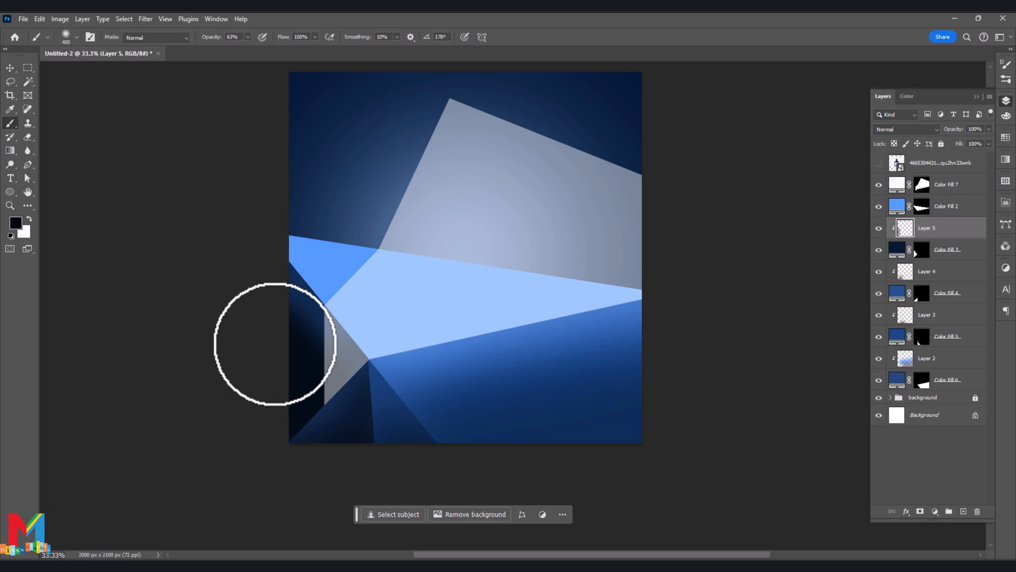
- Soften the shading on Layer 5 with a Gaussian Blur of 170.5 pixels
left_click(145, 19)
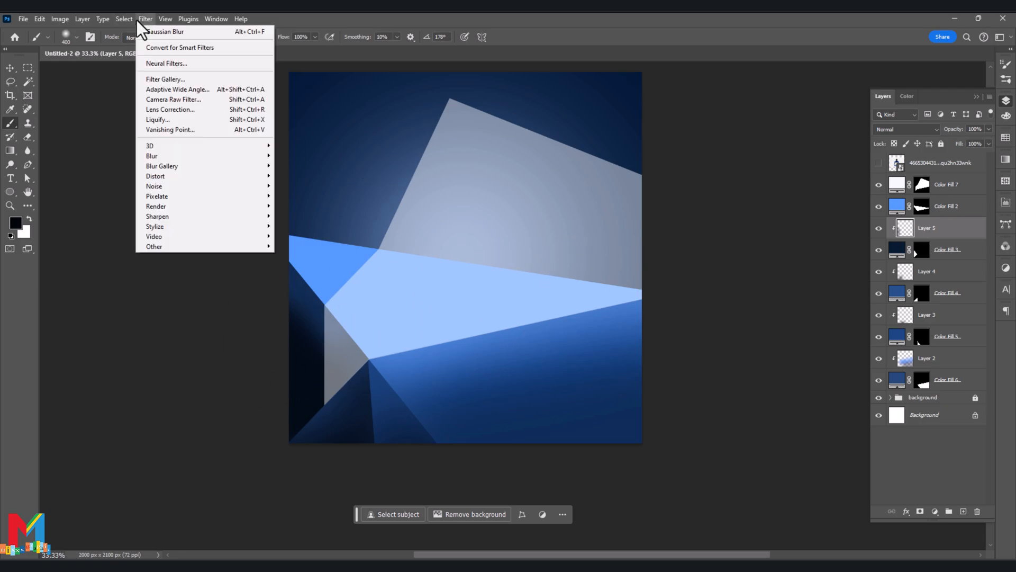
mouse_move(186, 156)
left_click(317, 196)
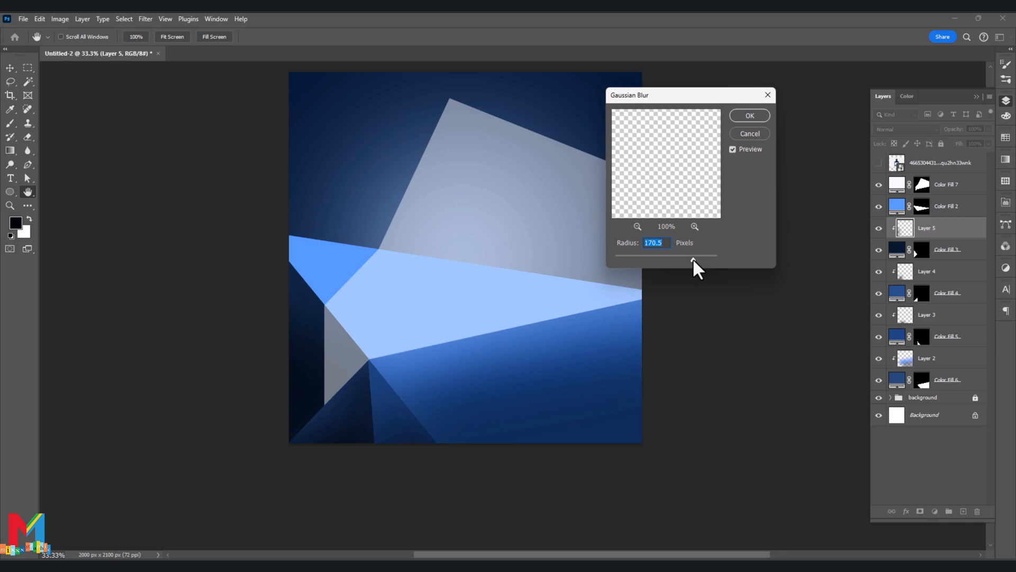
left_click(751, 116)
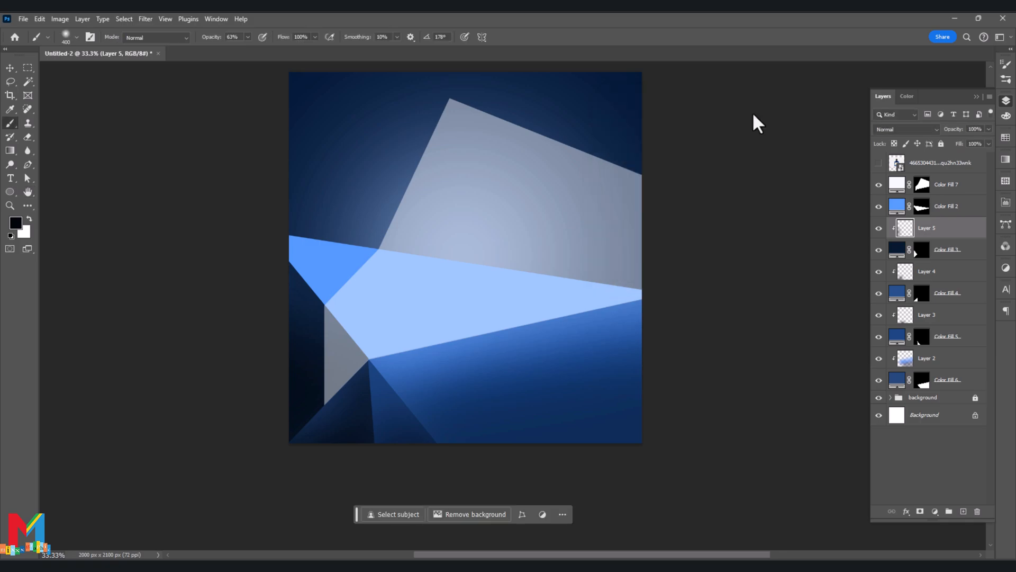
- Recolour the Color Fill 2 shape to dark navy #041f40 and clip a new layer to it
double_click(897, 206)
left_click(465, 385)
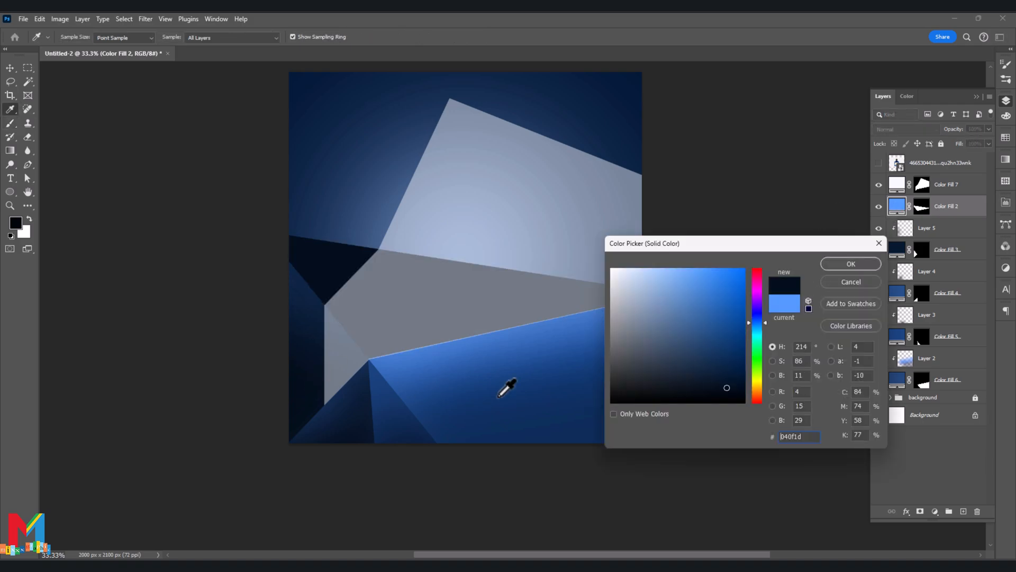
left_click(849, 264)
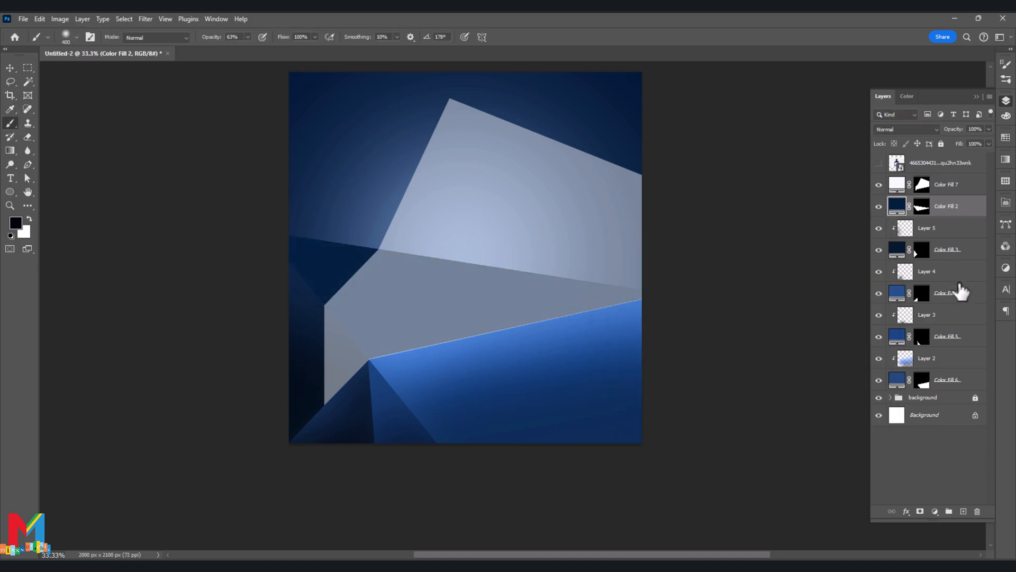
left_click(963, 511)
right_click(903, 215)
left_click(947, 419)
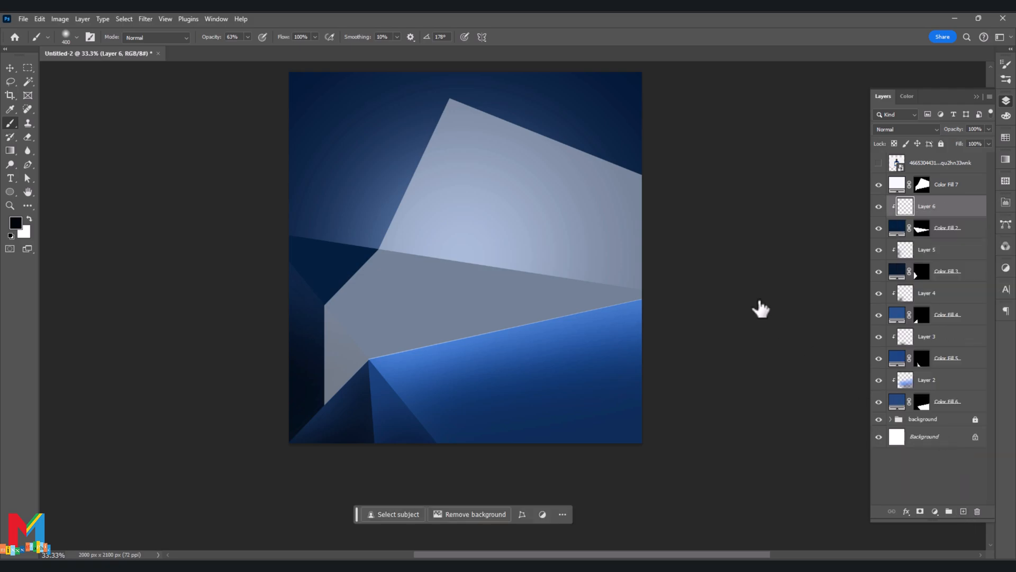
- Brush blue #4a84dd highlights on Layer 6 along the upper edge and left corner of the Color Fill 2 shape
left_click(16, 222)
left_click_drag(653, 315, 700, 289)
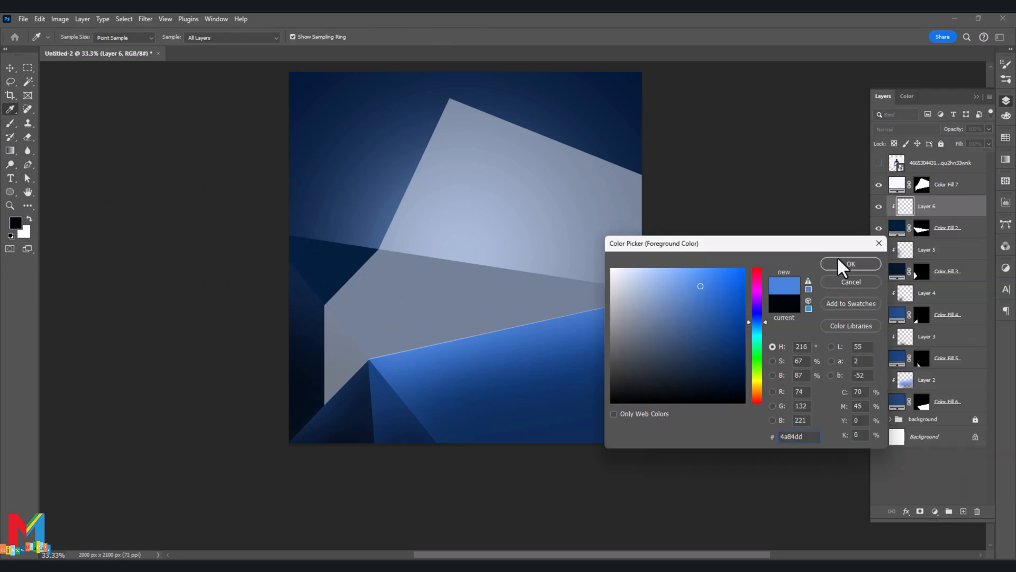
left_click(848, 264)
mouse_move(283, 215)
left_mouse_down()
mouse_move(372, 230)
mouse_move(326, 232)
mouse_move(356, 231)
left_mouse_up()
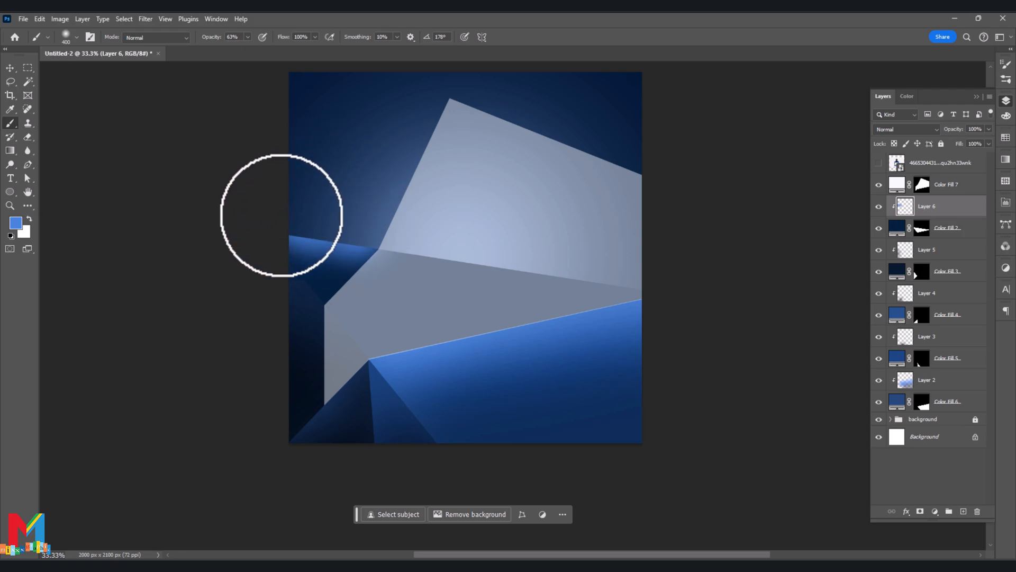
mouse_move(270, 270)
left_mouse_down()
mouse_move(295, 288)
mouse_move(283, 307)
left_mouse_up()
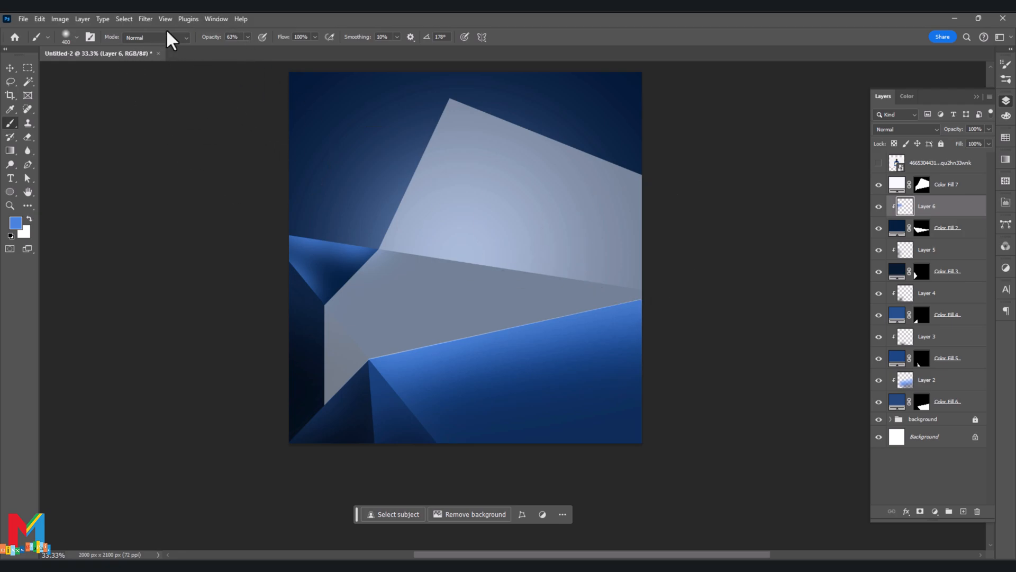
- Soften the blue highlights on Layer 6 with a Gaussian Blur of 401.3 pixels
left_click(146, 19)
mouse_move(227, 157)
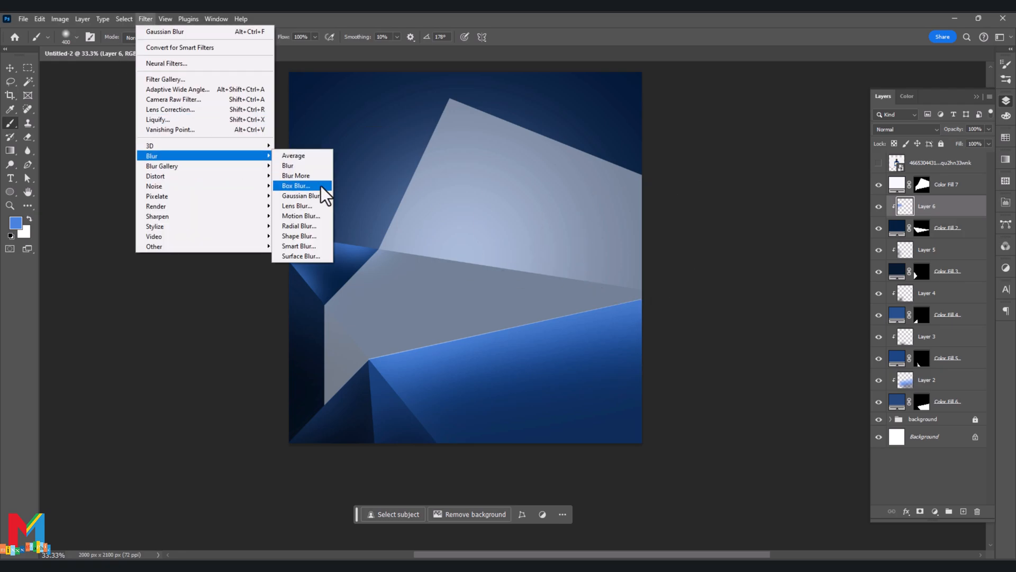
left_click(315, 196)
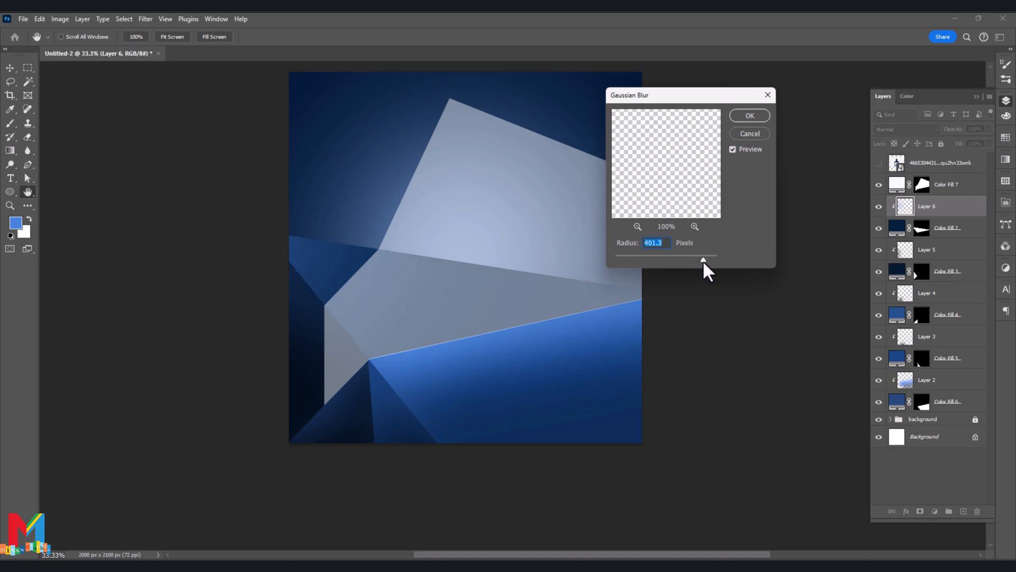
left_click(744, 116)
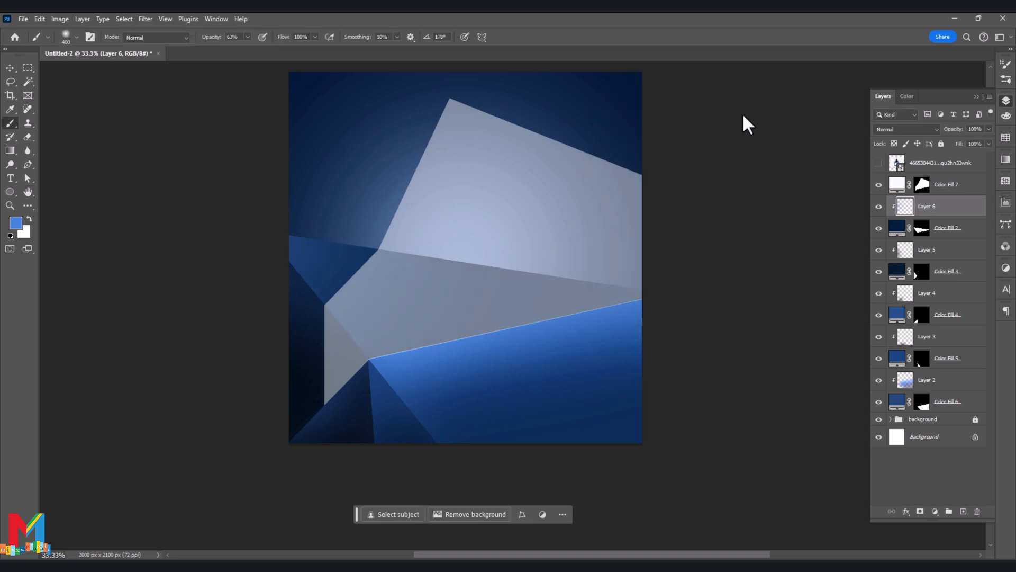
- Darken the Color Fill 3 shape to near-black navy #020911
left_click(897, 232)
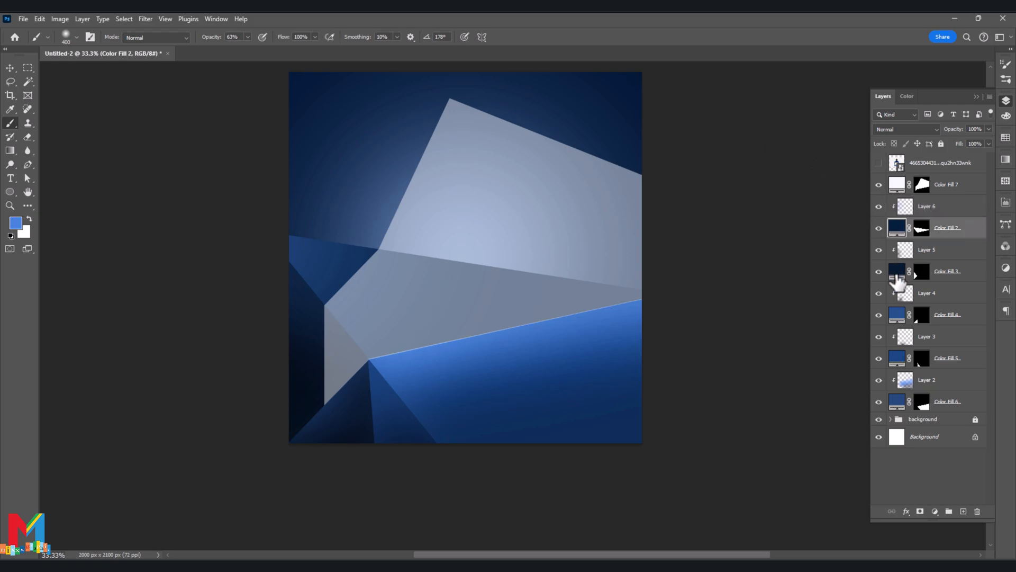
double_click(896, 276)
mouse_move(710, 369)
left_mouse_down()
mouse_move(725, 374)
mouse_move(738, 337)
mouse_move(722, 337)
mouse_move(708, 382)
left_mouse_up()
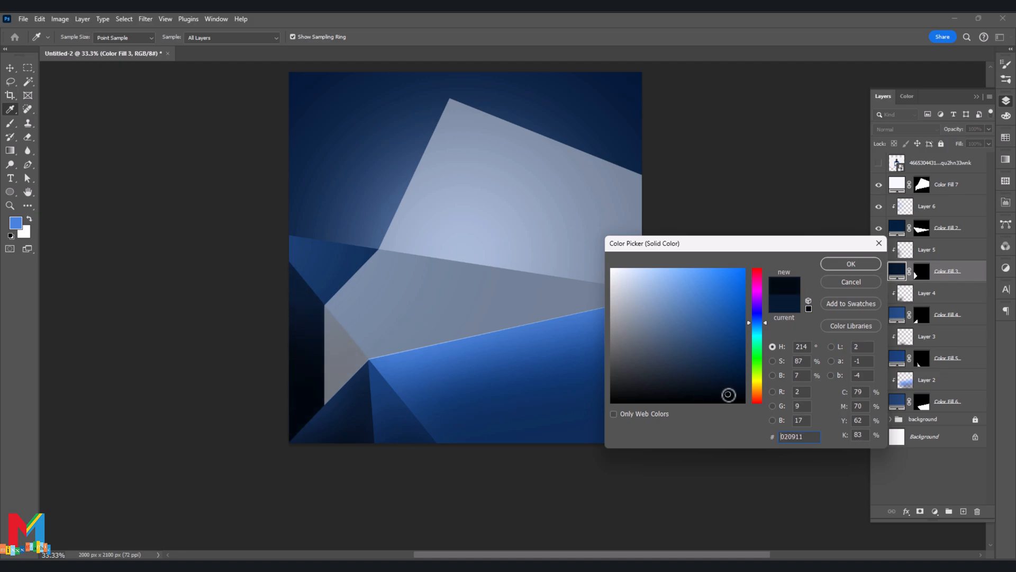
left_click(848, 264)
- Add a new layer above Layer 2 and clip it to the Color Fill 6 shape
key("v")
left_click(535, 386)
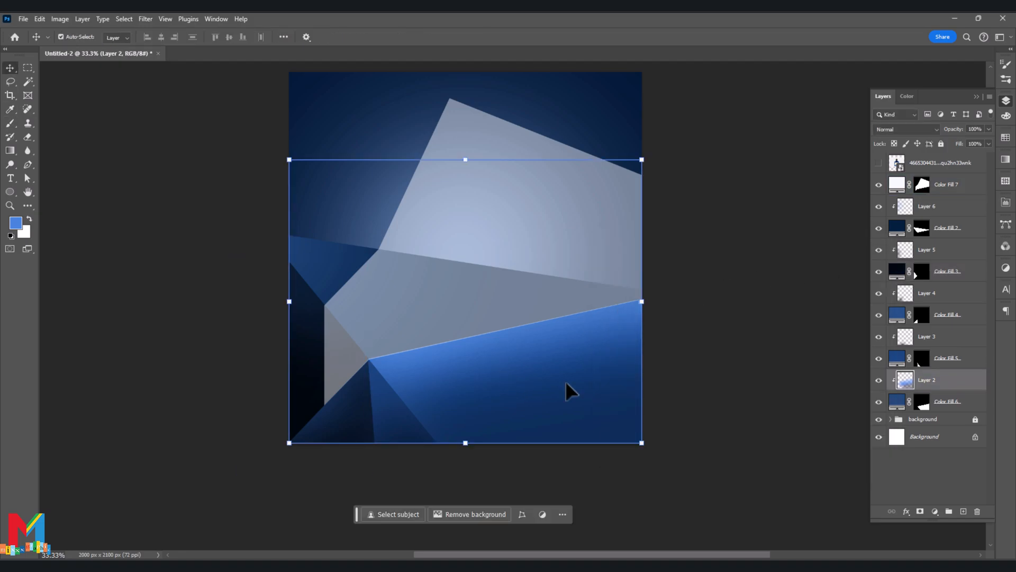
left_click(963, 511)
right_click(954, 385)
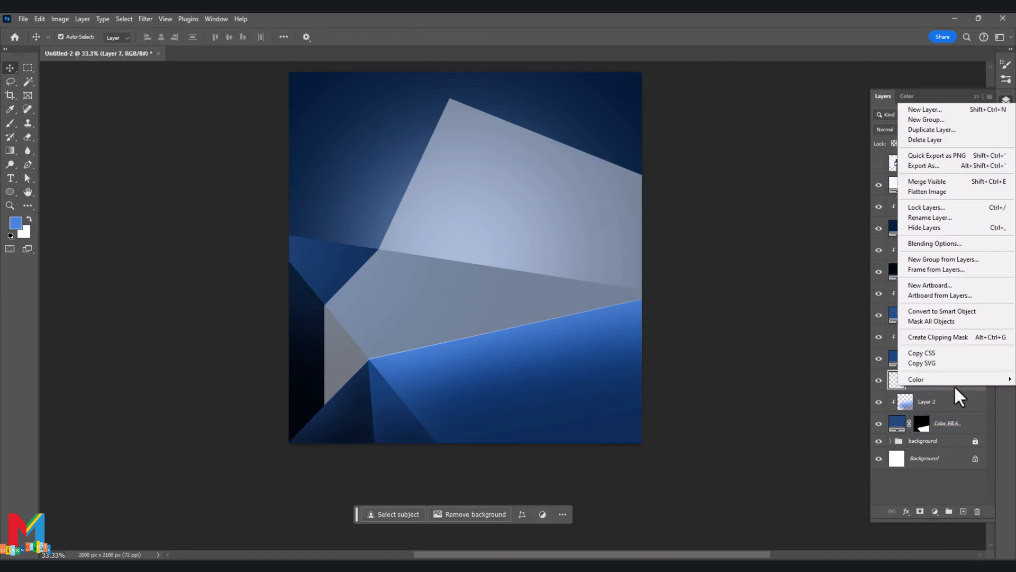
left_click(953, 337)
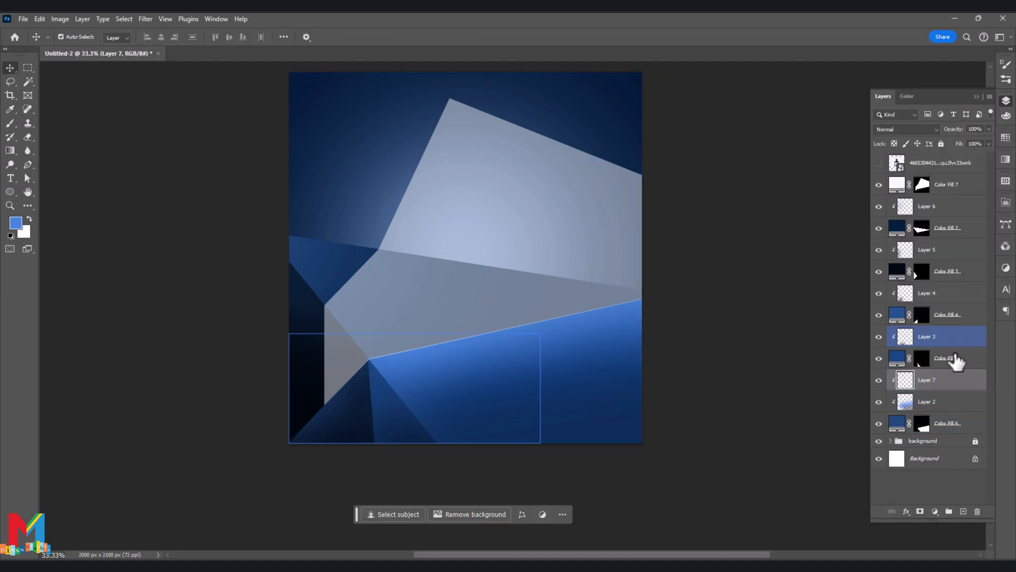
- Shade the lower part and right side of the Color Fill 6 shape on Layer 7 with very dark navy brush strokes
left_click(15, 222)
left_click(718, 378)
left_click(851, 264)
key("v")
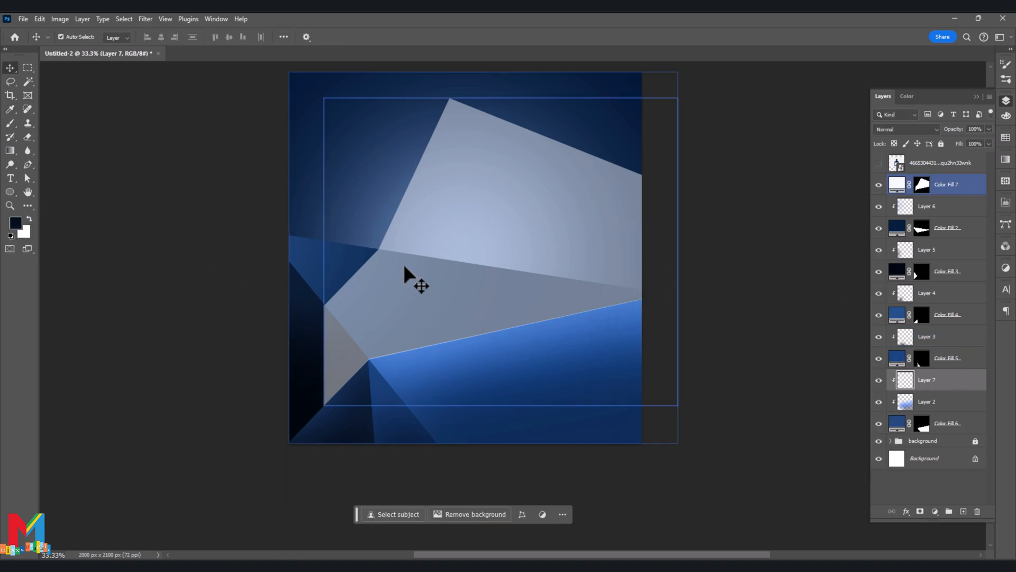
key("b")
mouse_move(409, 425)
left_mouse_down()
mouse_move(498, 429)
mouse_move(651, 426)
left_mouse_up()
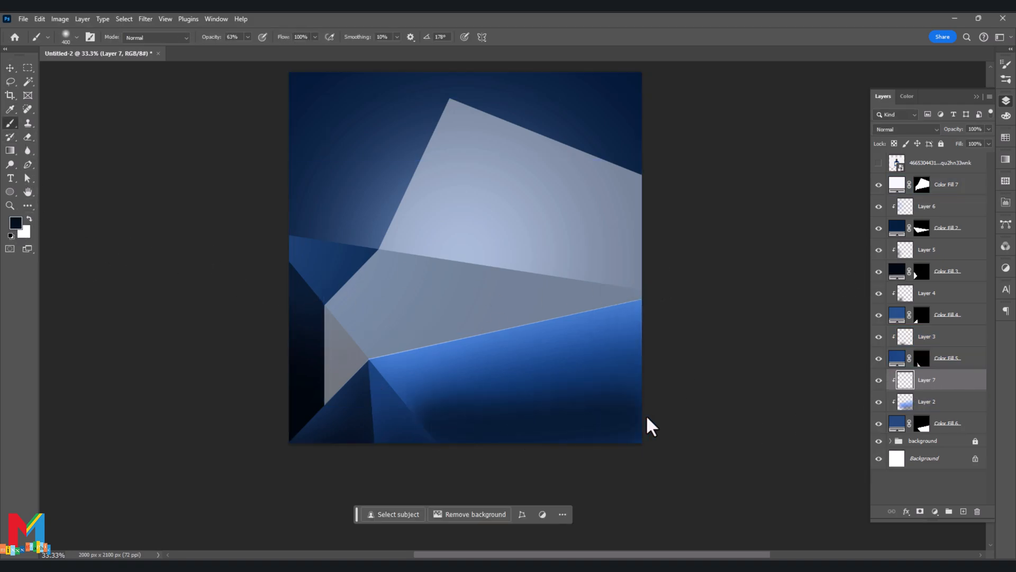
left_click_drag(411, 437, 437, 434)
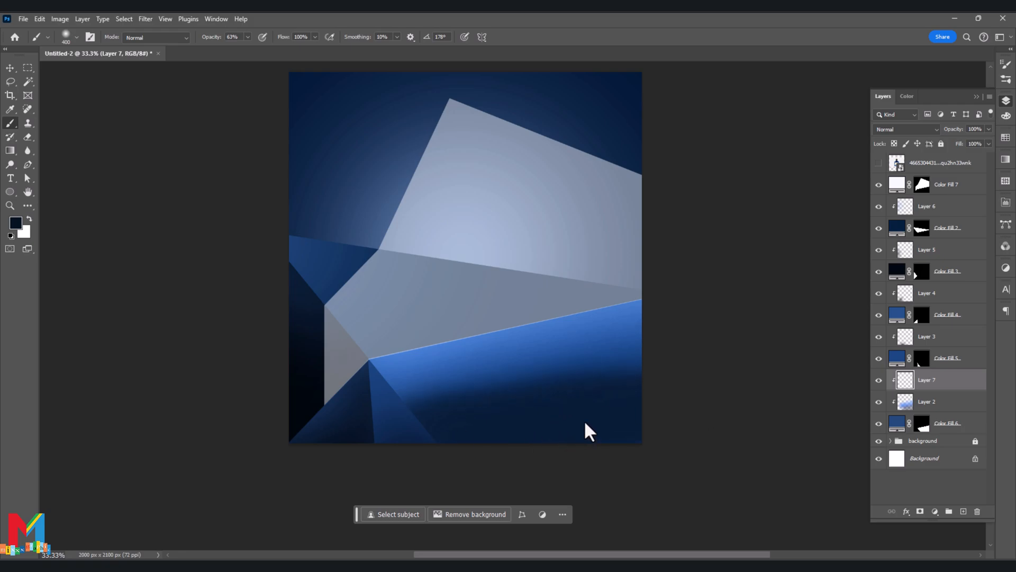
left_click_drag(582, 434, 640, 377)
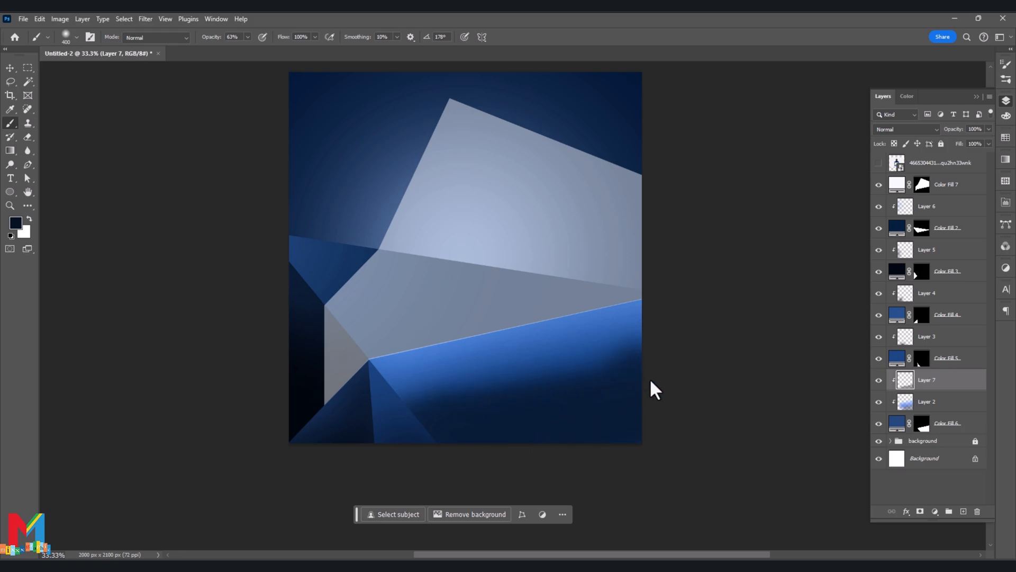
- Soften the dark shading on Layer 7 with a Gaussian Blur of 401.3 pixels
left_click(147, 20)
mouse_move(190, 158)
left_click(320, 200)
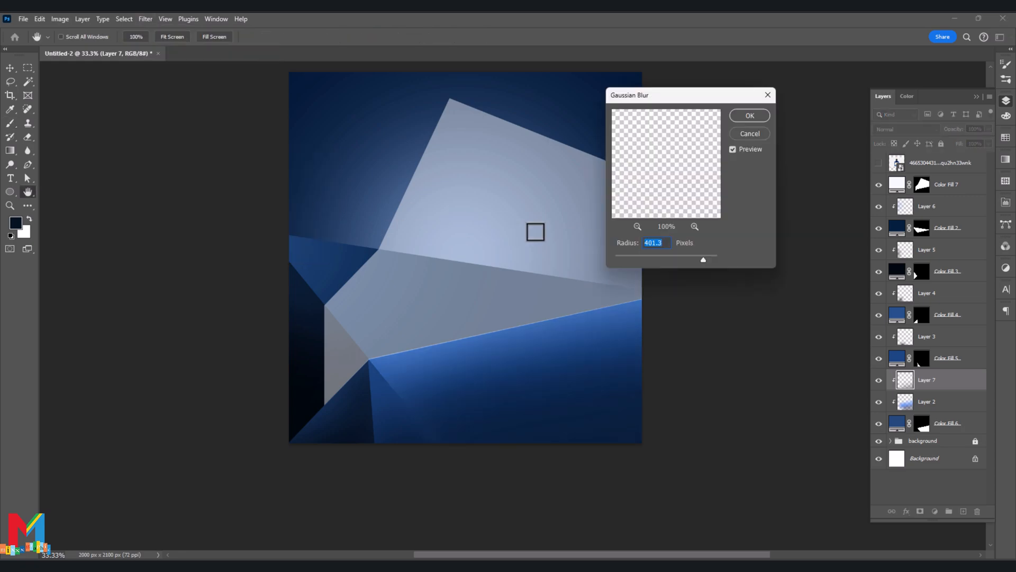
left_click(749, 116)
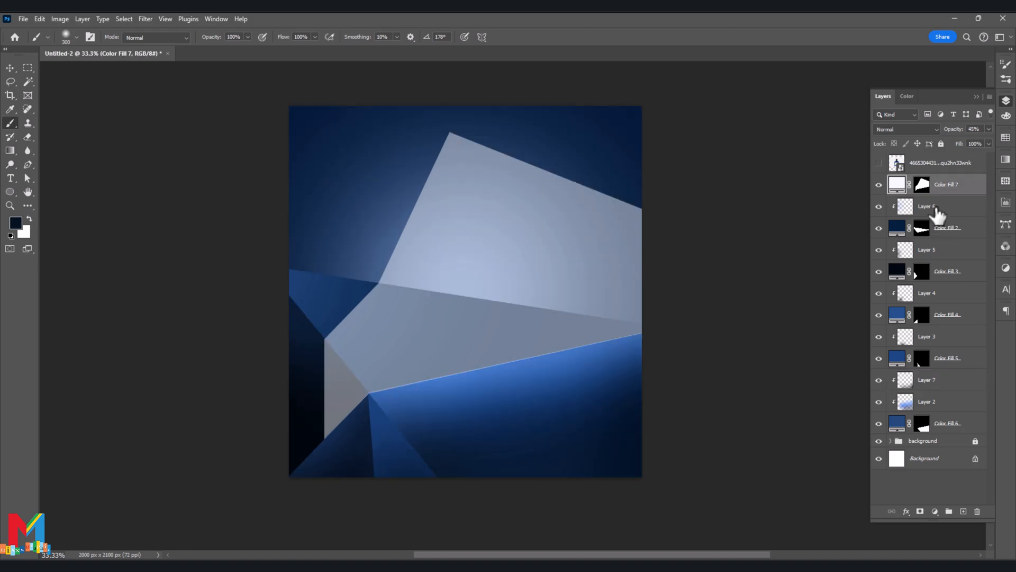
- Add a new layer above Layer 6 and set the brush to 48% opacity and 100 px
left_click(937, 214)
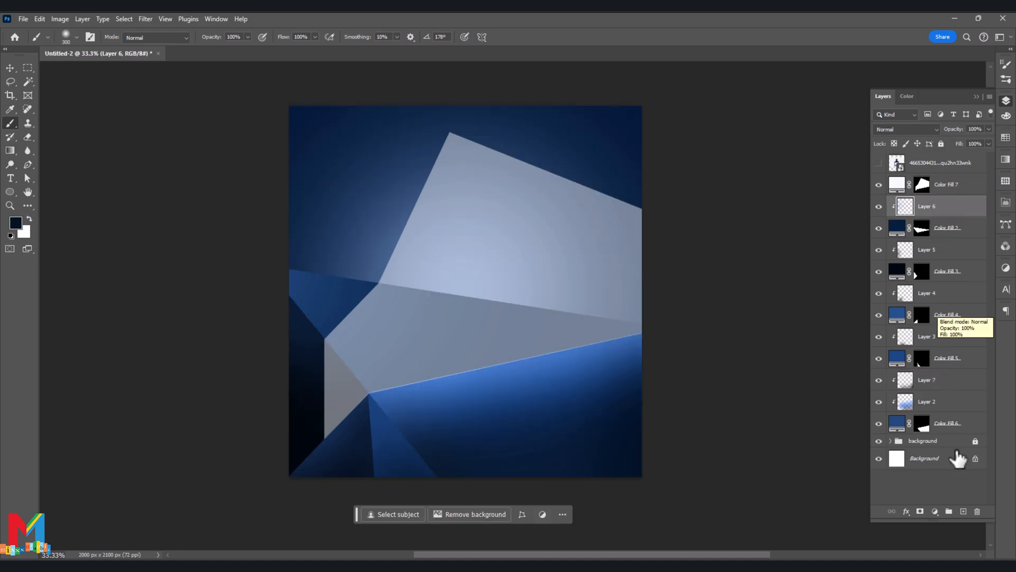
left_click(964, 512)
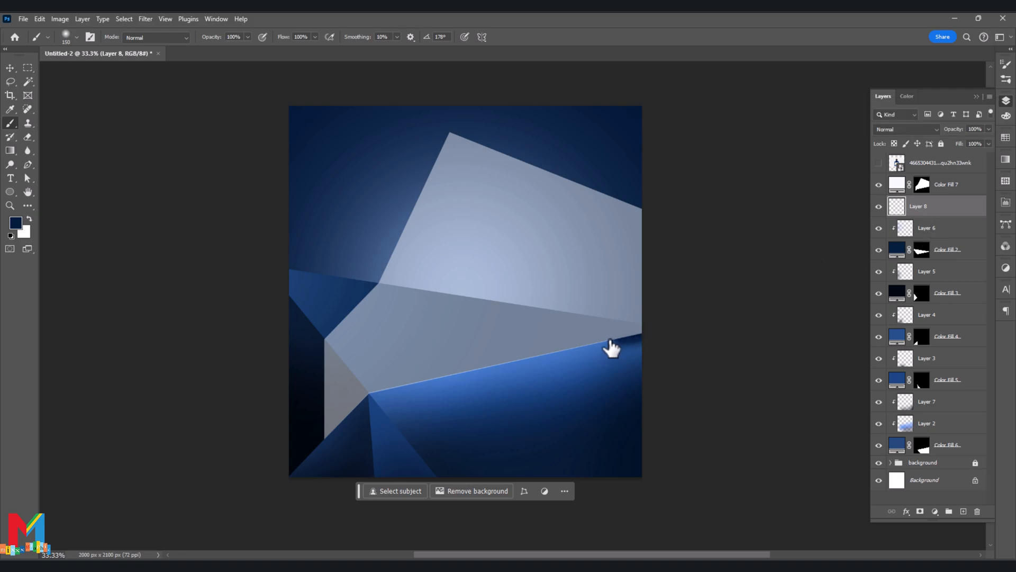
left_click(247, 37)
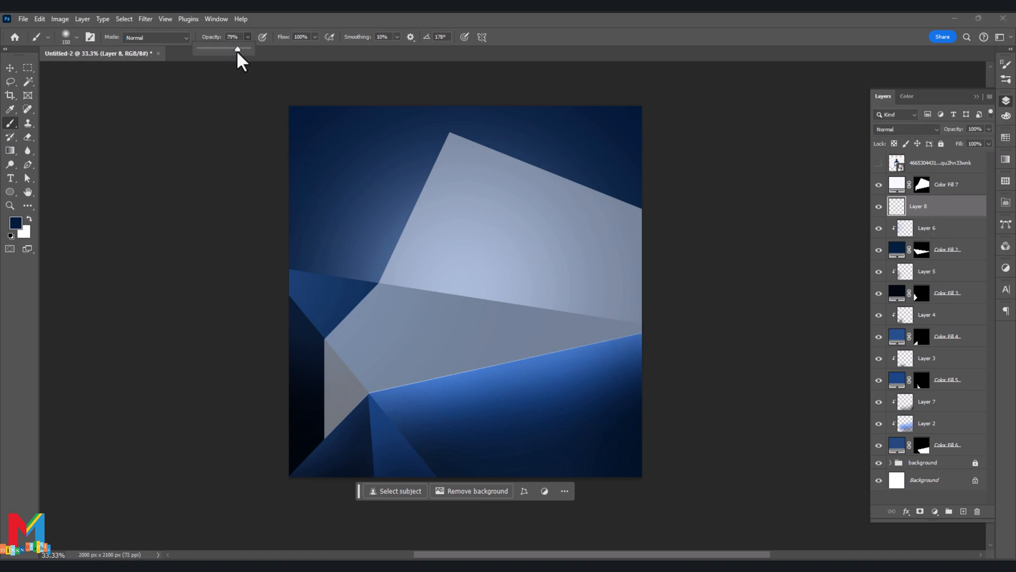
key("bracketleft")
key("bracketleft")
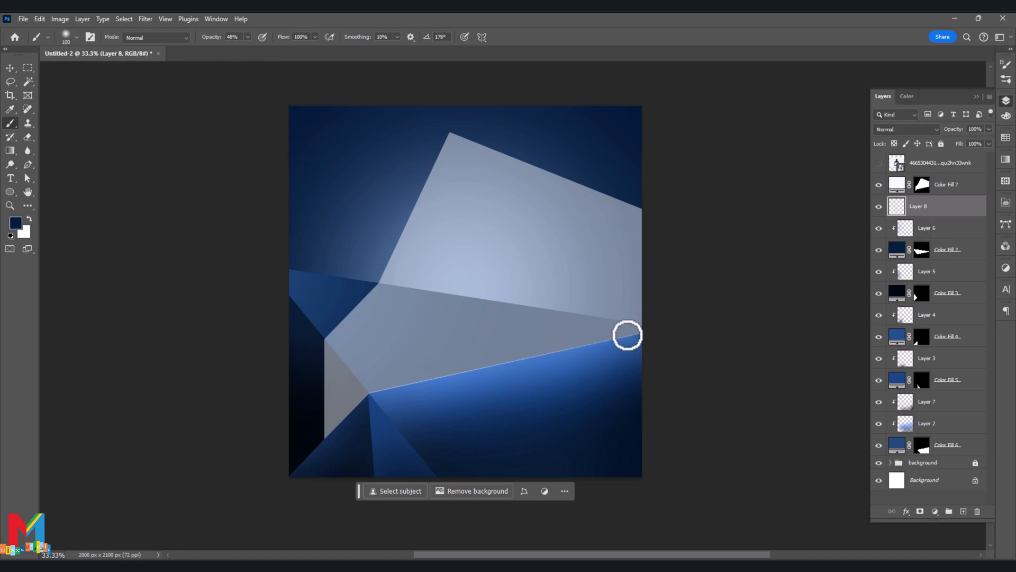
- Brush dark shadow strokes on Layer 8 along the lower and left edges of the pale shape, setting the brush color to black (000000)
mouse_move(544, 353)
left_mouse_down()
mouse_move(388, 386)
mouse_move(326, 441)
left_mouse_up()
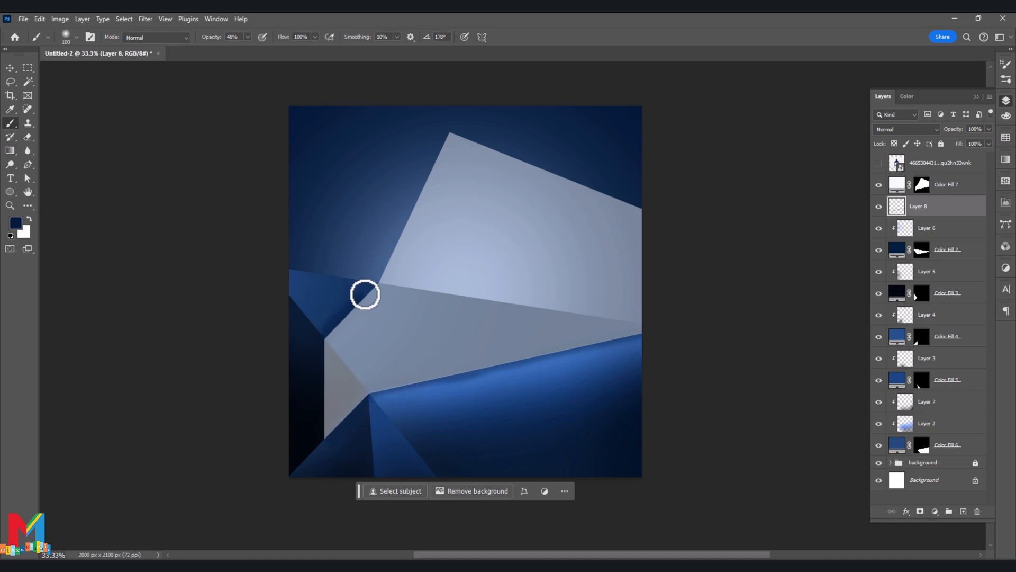
left_click(15, 223)
left_click_drag(734, 375, 742, 422)
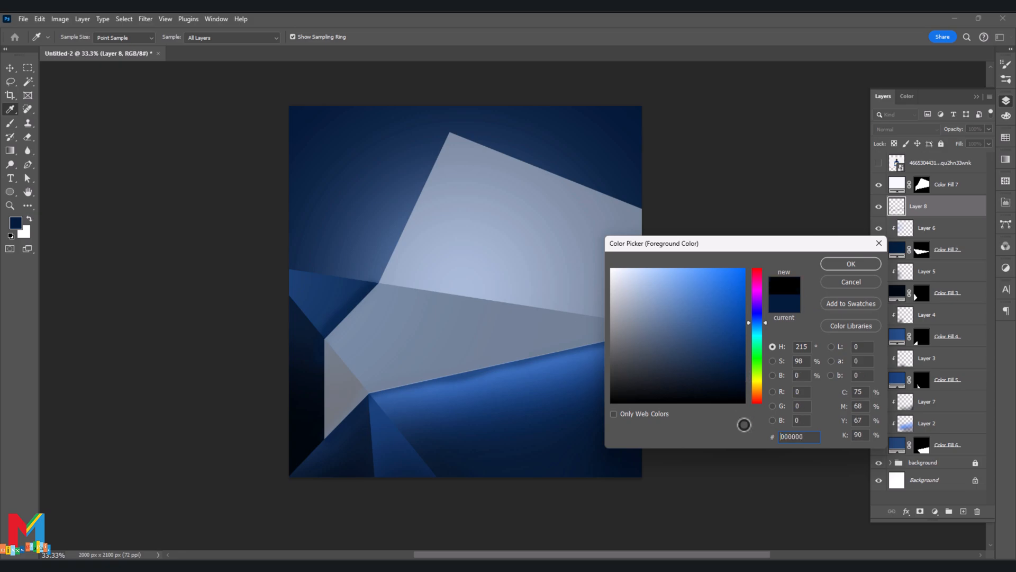
left_click(822, 264)
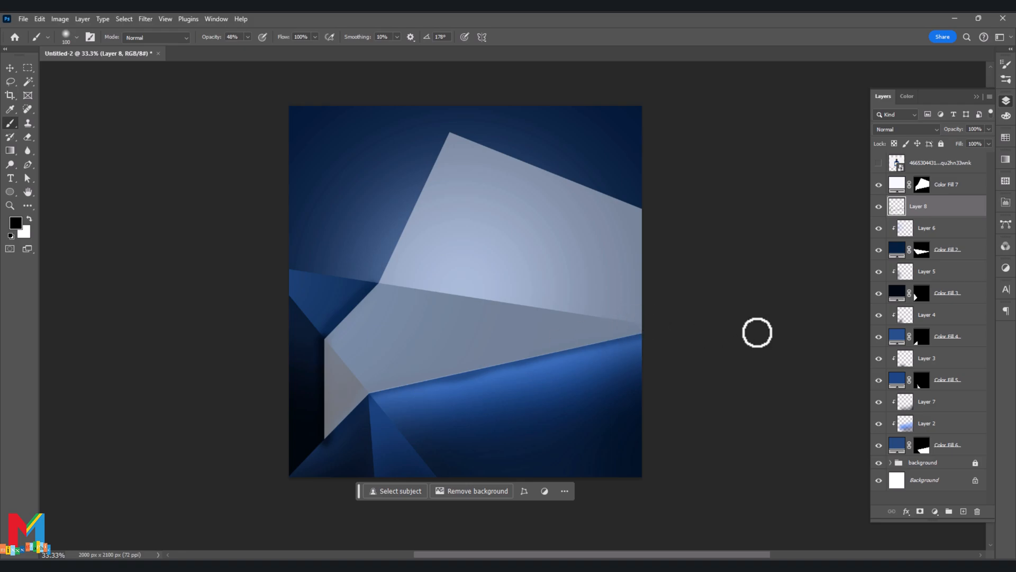
- Soften the edge shadows on Layer 8 with a Gaussian Blur of 40.1 pixels
left_click(145, 19)
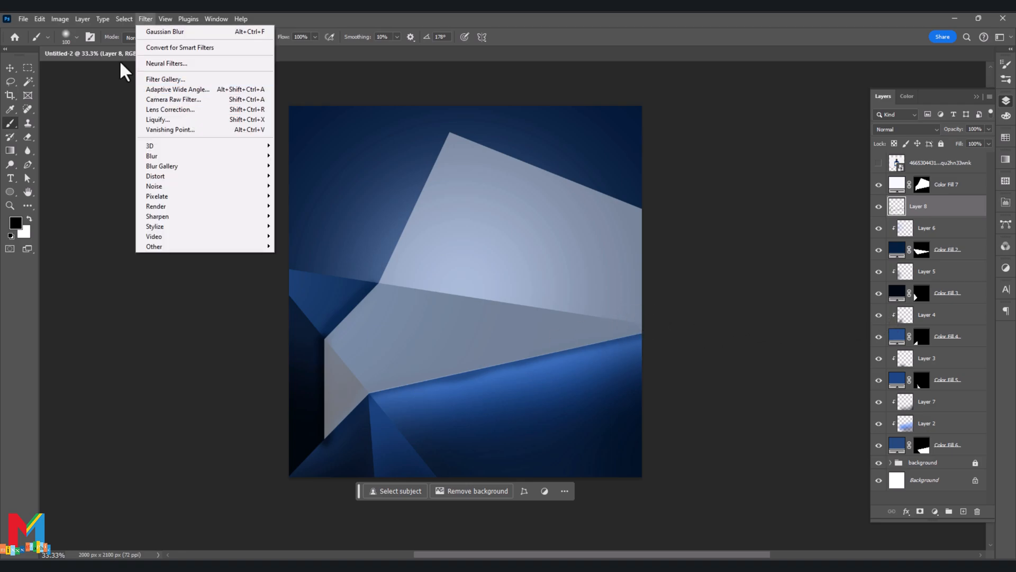
mouse_move(162, 157)
left_click(309, 198)
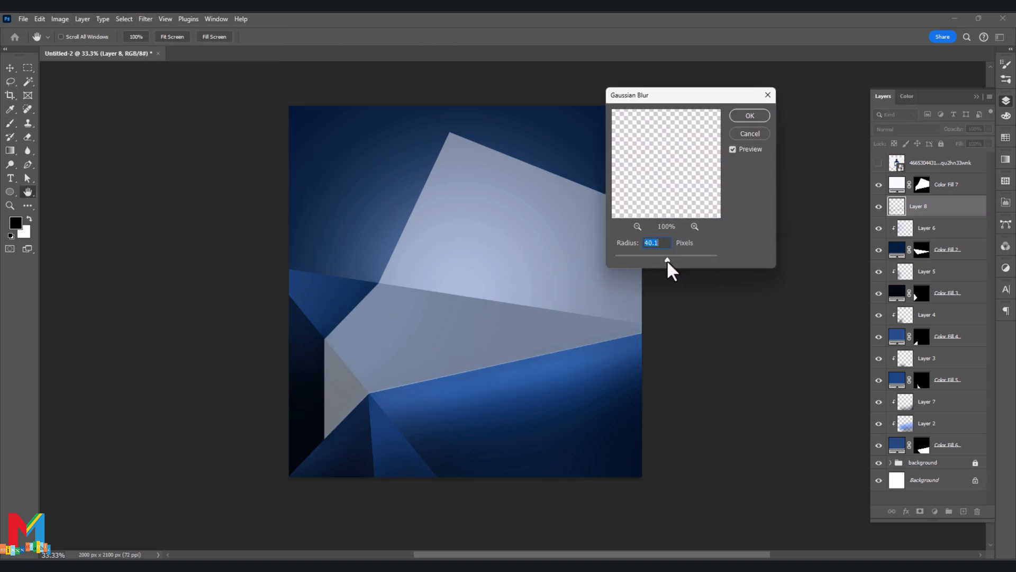
left_click(744, 117)
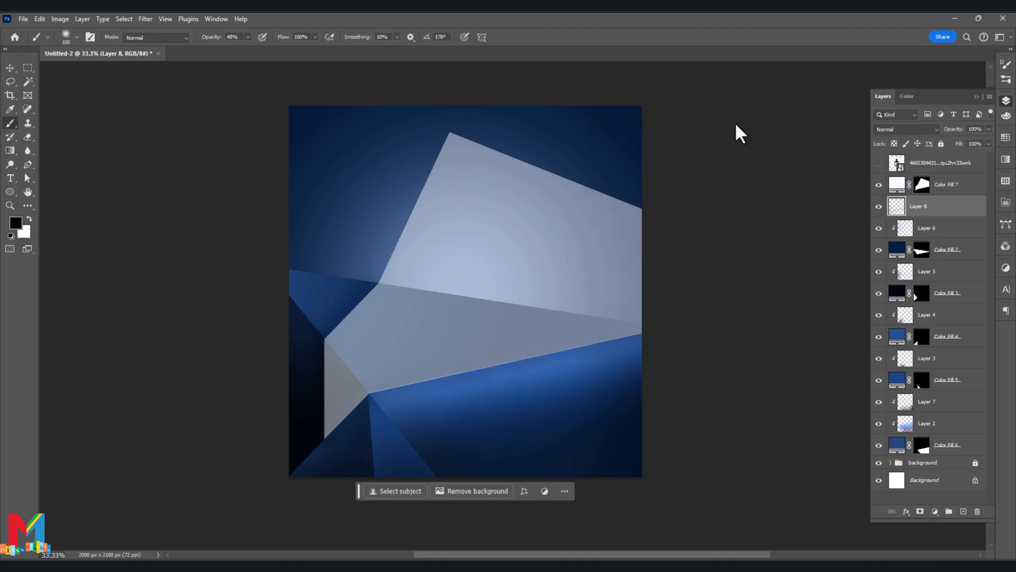
- Raise the opacity of the Color Fill 7 layer to 100%
left_click(946, 181)
left_click(989, 129)
left_click_drag(971, 142, 1002, 141)
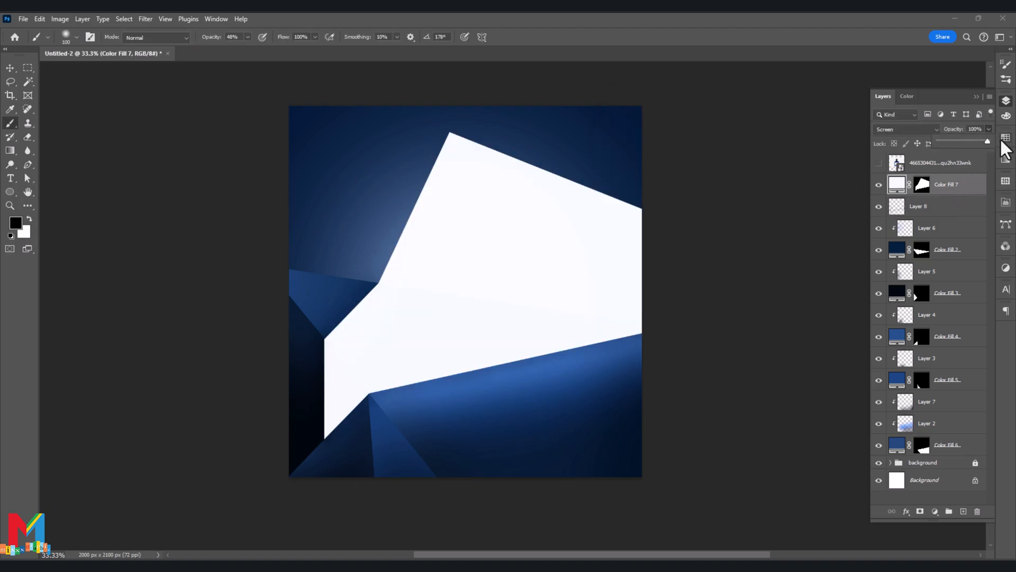
- Split the Blend If highlights of Color Fill 7's current layer to 244 / 255, keeping the Screen blend mode and the underlying layer at 255
right_click(964, 184)
left_click(925, 168)
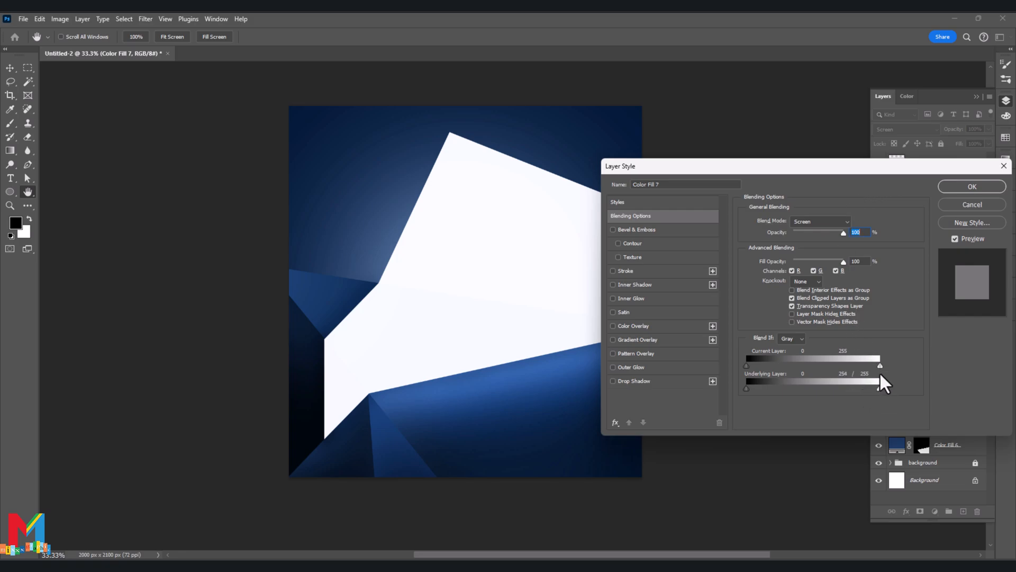
left_click_drag(877, 370, 875, 369)
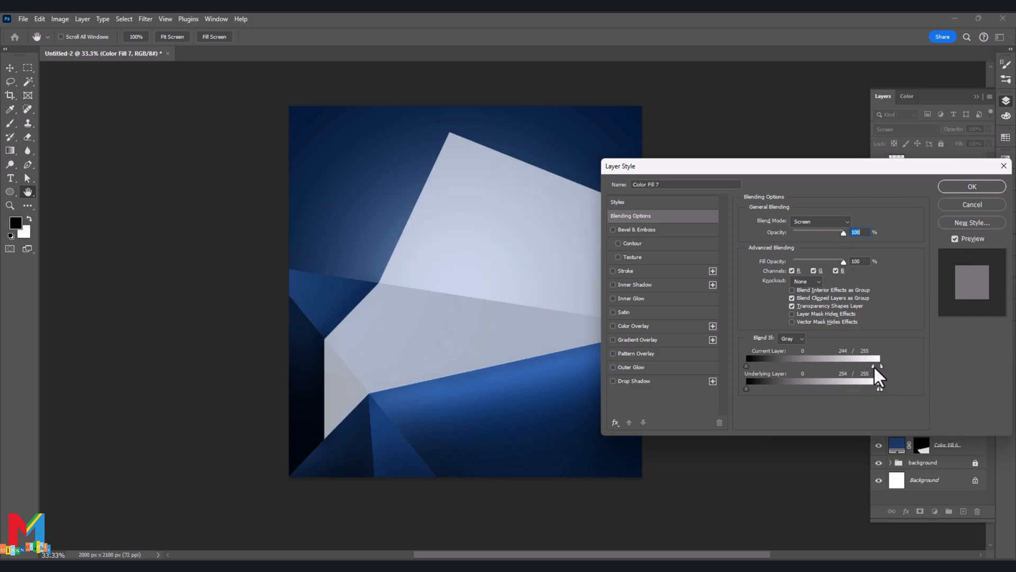
left_click(826, 222)
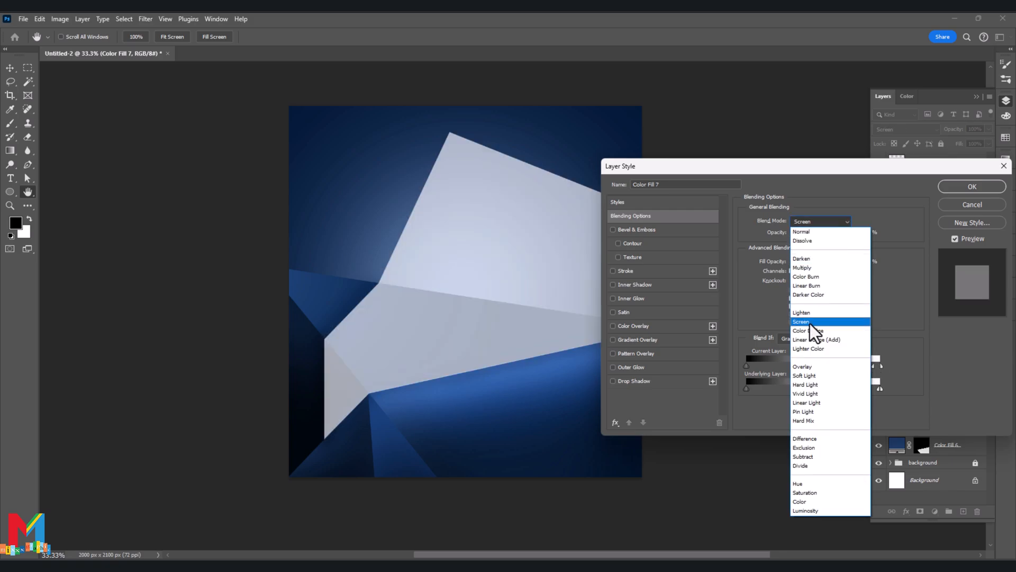
left_click(827, 320)
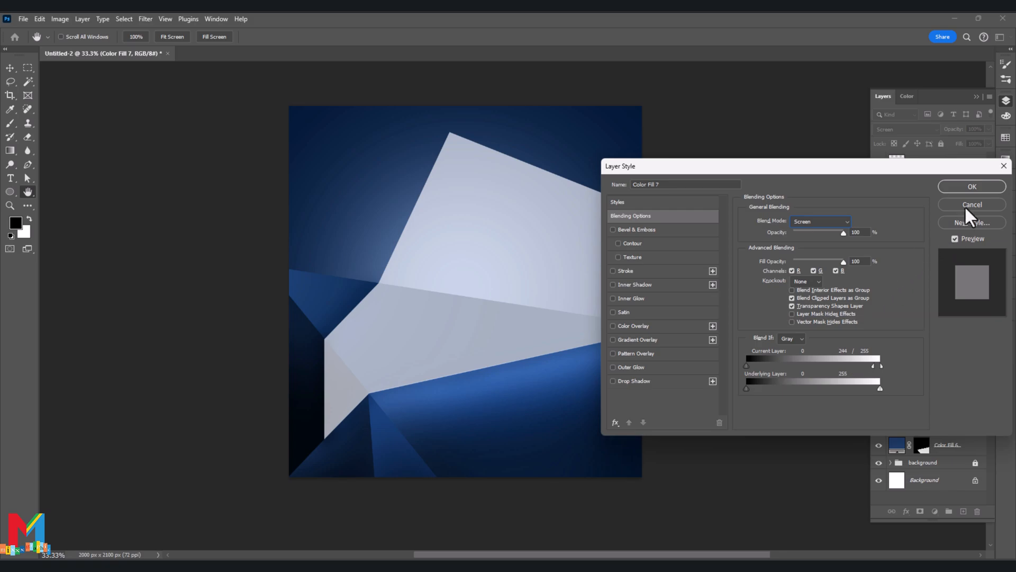
key("Return")
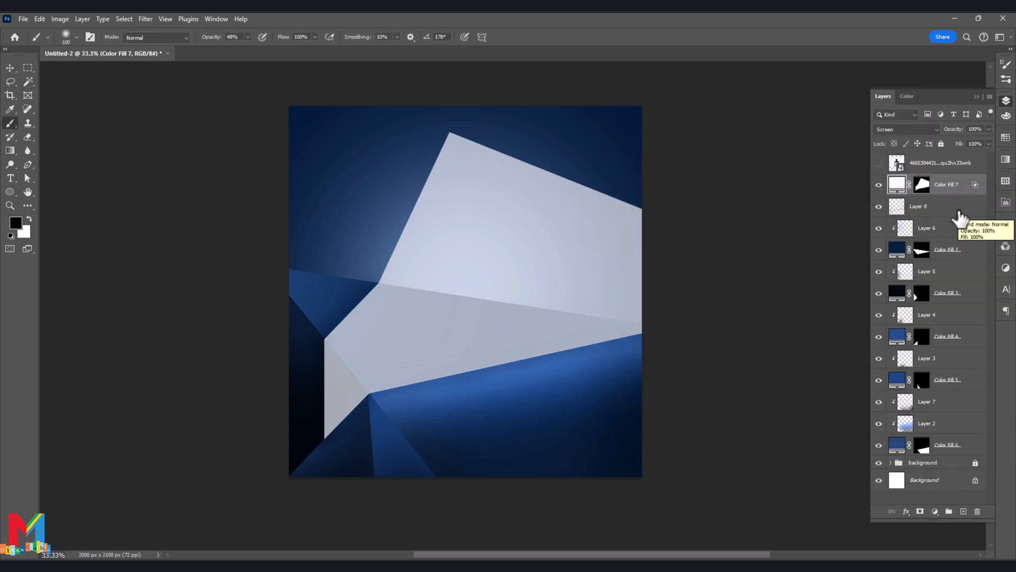
- Add a Bevel & Emboss effect to Color Fill 7 with a white highlight color and a size of 4 px
double_click(906, 191)
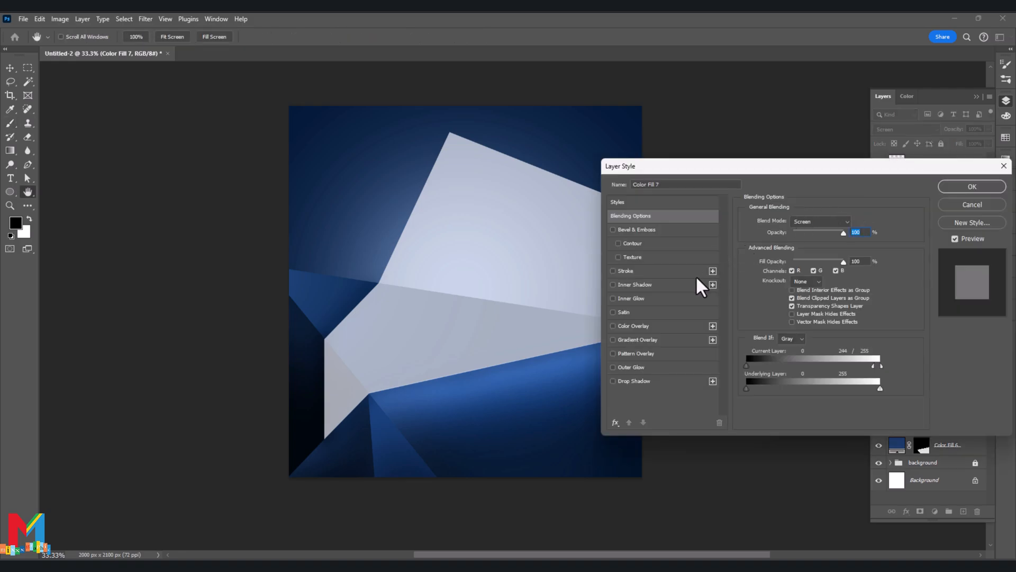
left_click(661, 230)
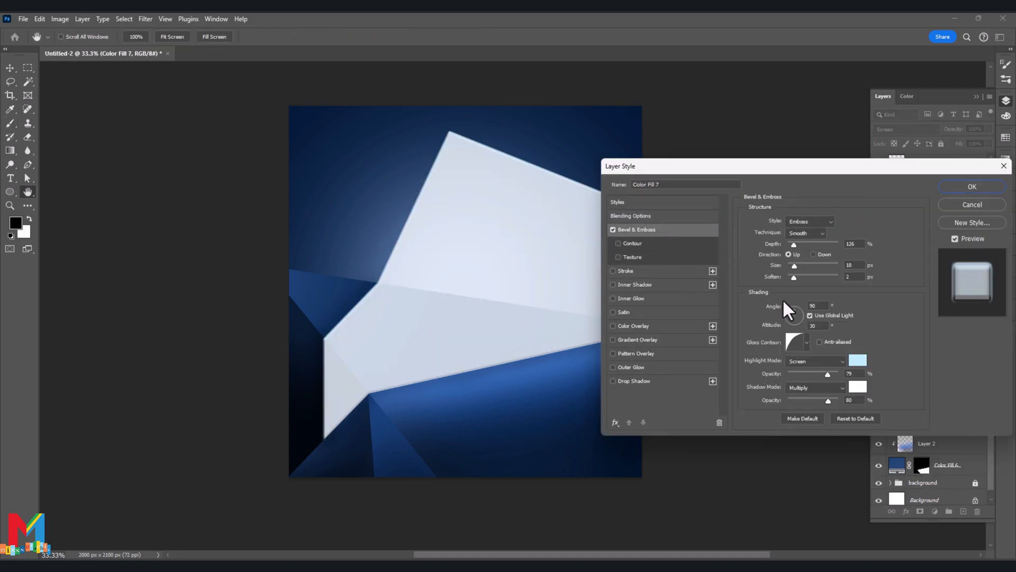
left_click(806, 342)
left_click(806, 342)
left_click(857, 360)
left_click_drag(676, 301, 614, 264)
left_click(850, 264)
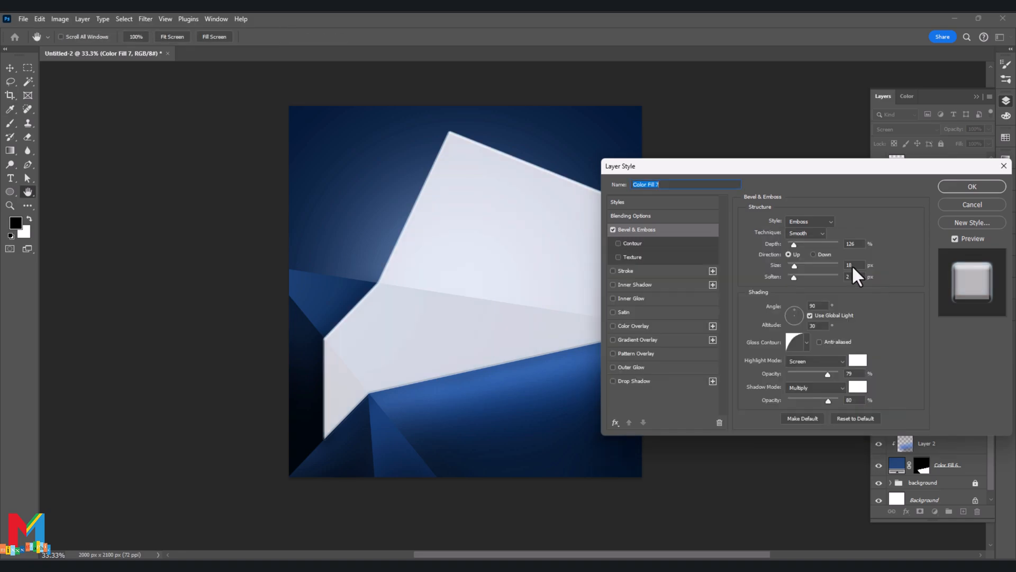
left_click_drag(793, 265, 789, 265)
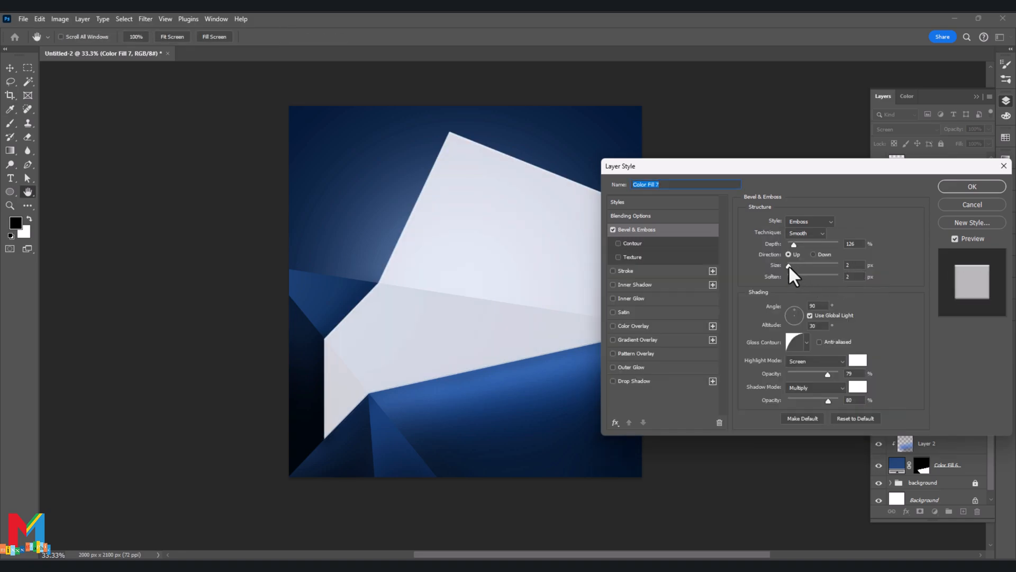
left_click(790, 265)
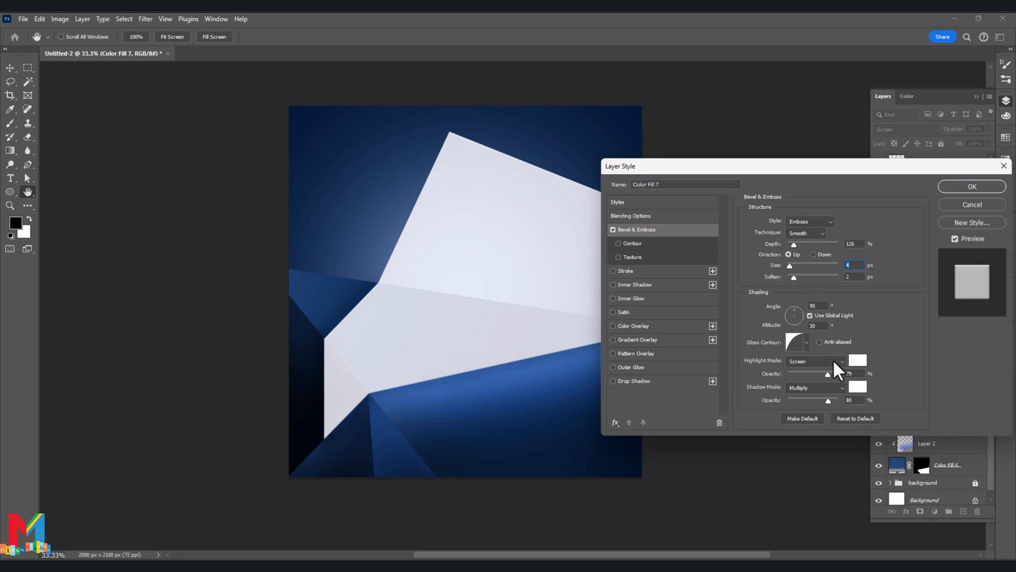
- Set the bevel's shadow color to 000a0f and its highlight opacity to 67%, then apply the layer style
left_click(858, 388)
left_click(759, 328)
left_click_drag(740, 349, 745, 379)
left_click_drag(757, 393, 757, 398)
left_click(759, 328)
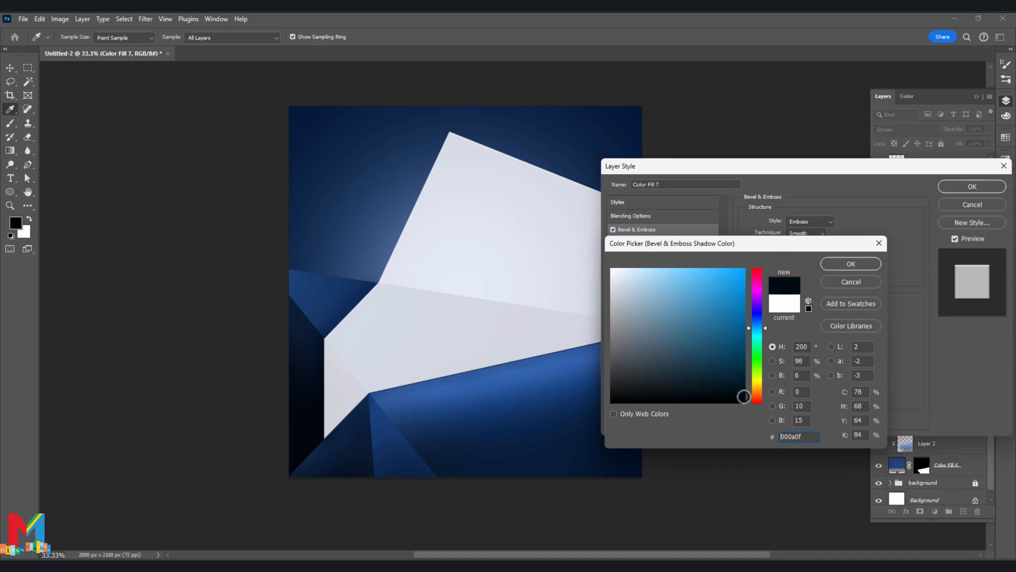
left_click(851, 264)
left_click_drag(799, 376, 823, 376)
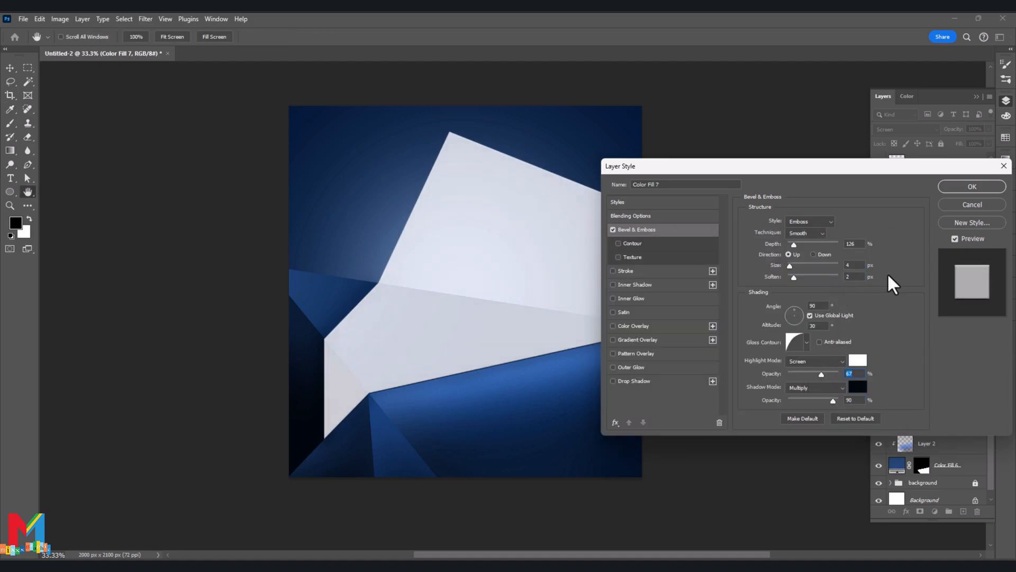
left_click(971, 186)
- Show the perfume bottle image, move it slightly up over the pale shape and remove its white background
left_click(879, 163)
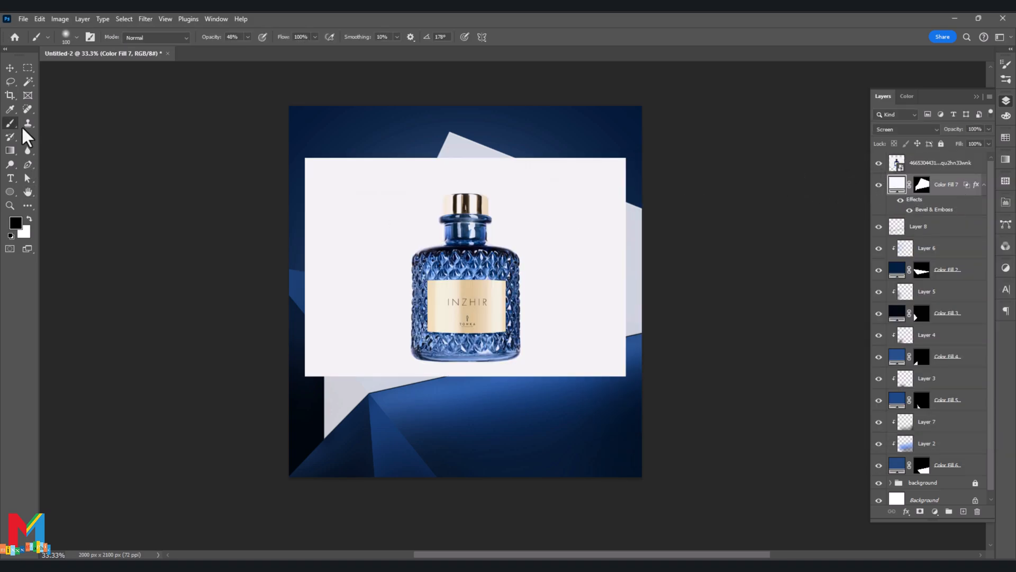
key("v")
left_click_drag(456, 281, 456, 272)
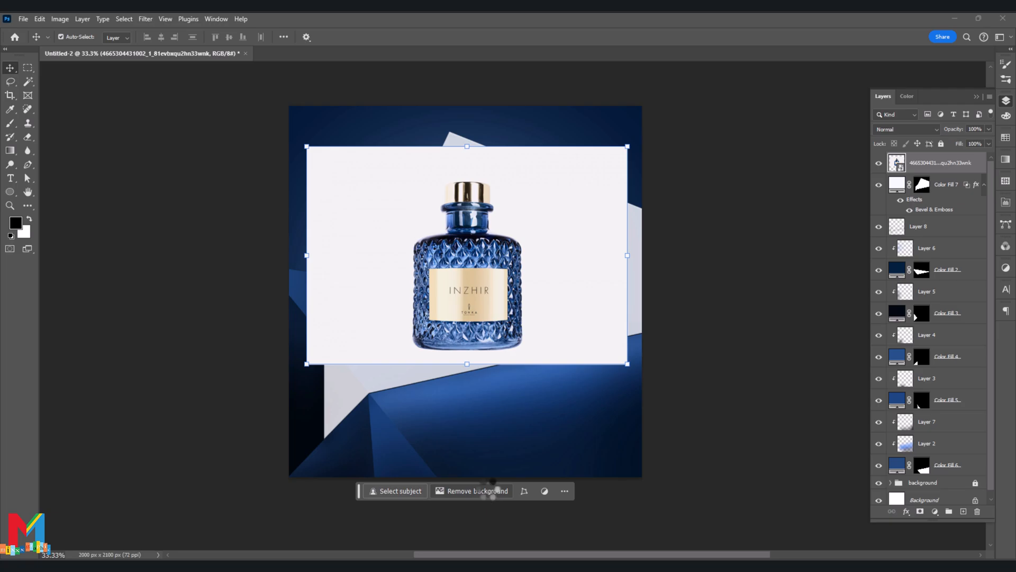
left_click_drag(472, 340, 471, 332)
key("b")
scroll(209, 260, "down", 2)
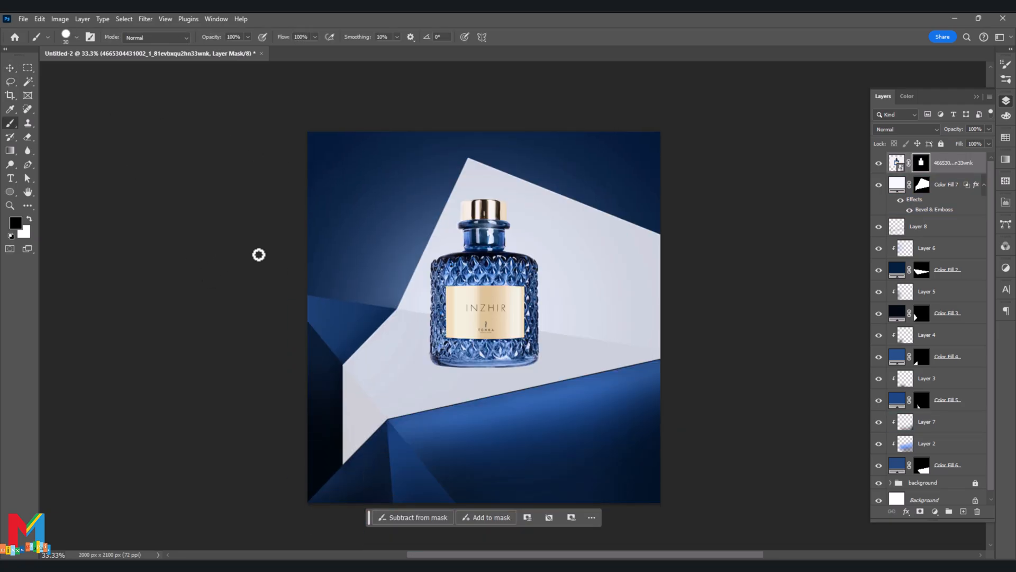
- Add a new layer above Color Fill 7 and paint a black contact shadow under the bottle with a flattened soft brush at 700 px
left_click(944, 189)
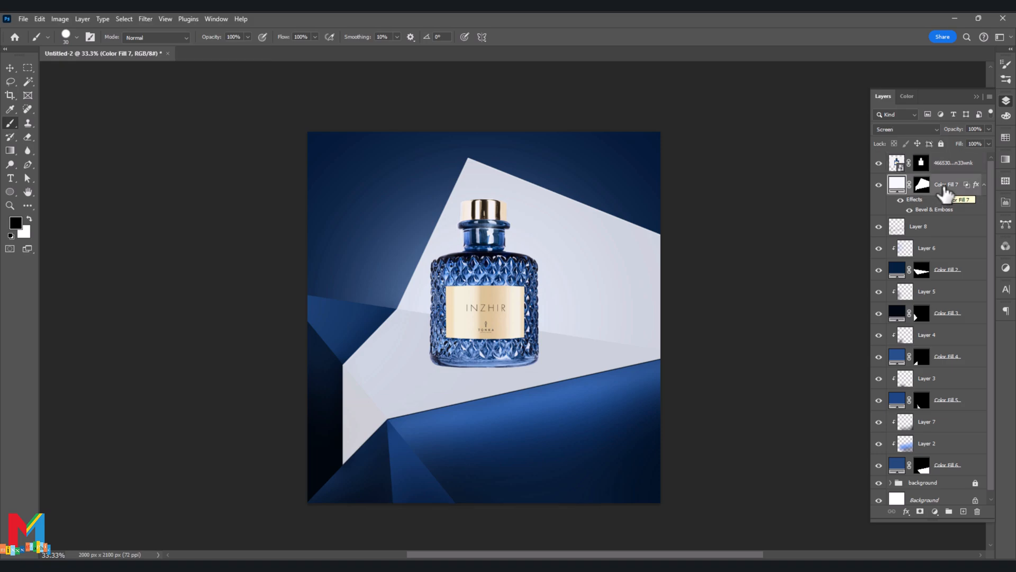
left_click(963, 511)
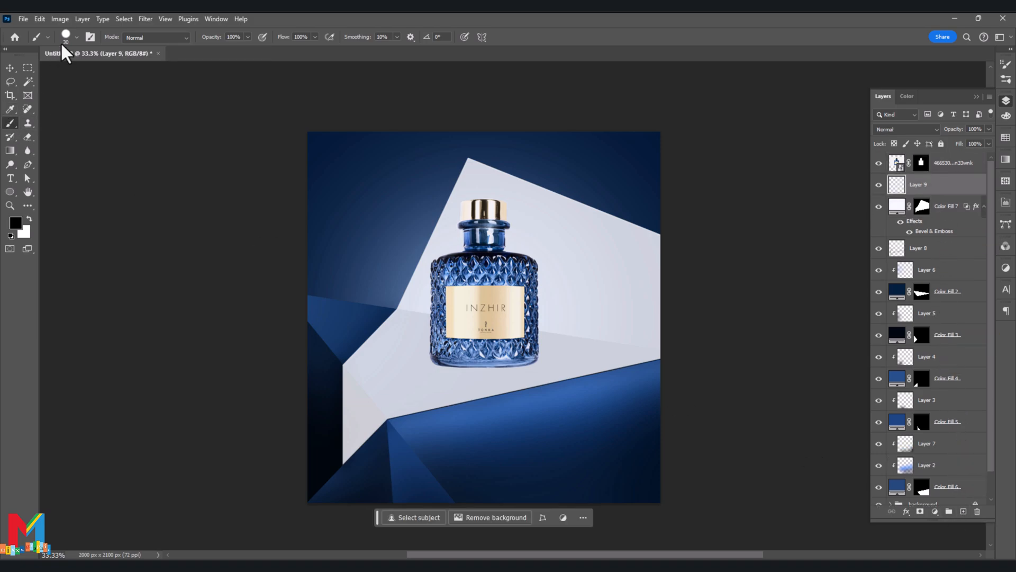
left_click(76, 37)
left_click(104, 137)
left_click(11, 334)
key("bracketright")
key("bracketright")
key("bracketright")
key("bracketright")
key("bracketright")
key("bracketright")
key("bracketright")
key("bracketright")
key("bracketright")
key("bracketright")
key("bracketright")
key("bracketright")
key("bracketright")
key("bracketright")
key("bracketright")
key("bracketright")
key("bracketright")
key("bracketright")
key("bracketright")
key("bracketright")
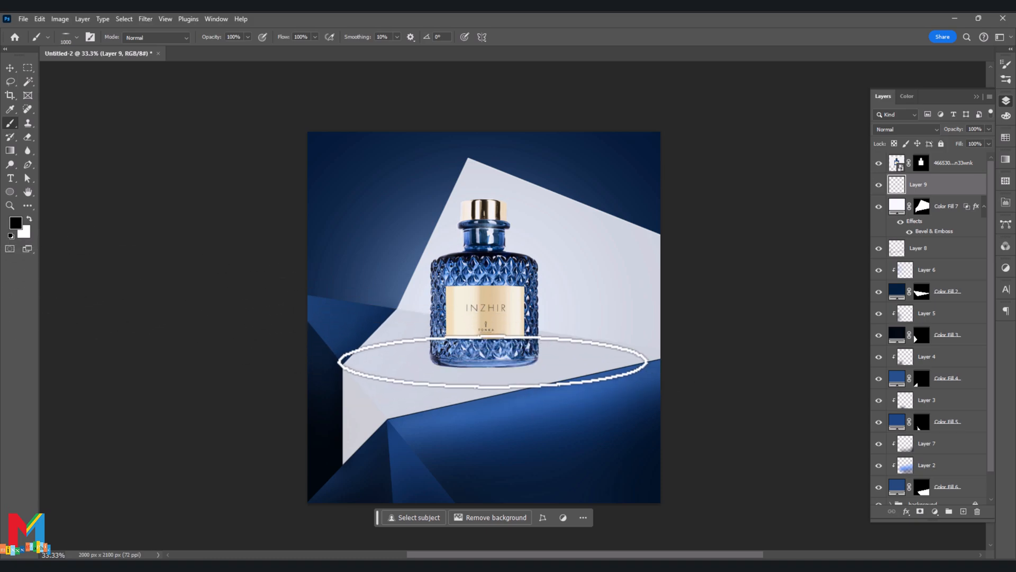
key("bracketleft")
key("bracketleft")
key("bracketleft")
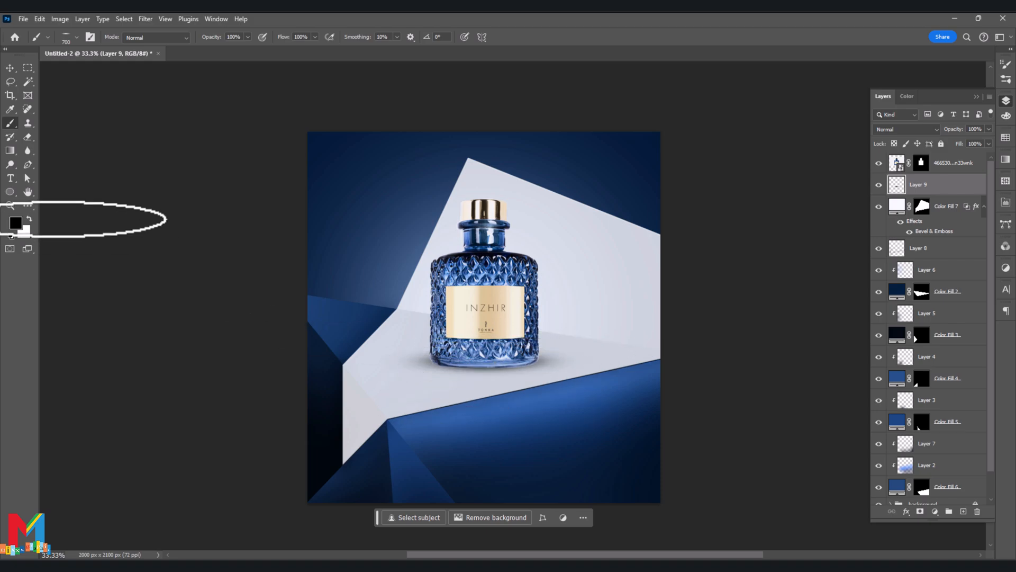
- Add a layer mask to Layer 9 and hide both outer ends of the bottle's shadow with a soft round 150 px black brush
left_click(920, 511)
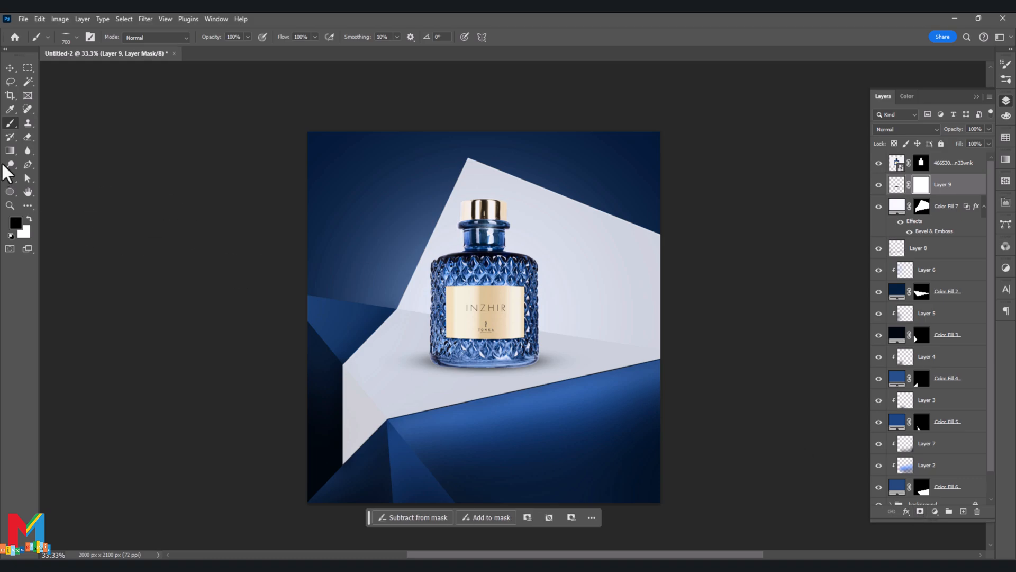
left_click(77, 37)
left_click(56, 136)
left_click(3, 387)
key("bracketleft")
key("bracketleft")
key("bracketleft")
key("bracketleft")
key("bracketleft")
key("bracketleft")
key("bracketleft")
key("bracketleft")
left_click_drag(418, 368, 421, 370)
left_click_drag(553, 360, 544, 358)
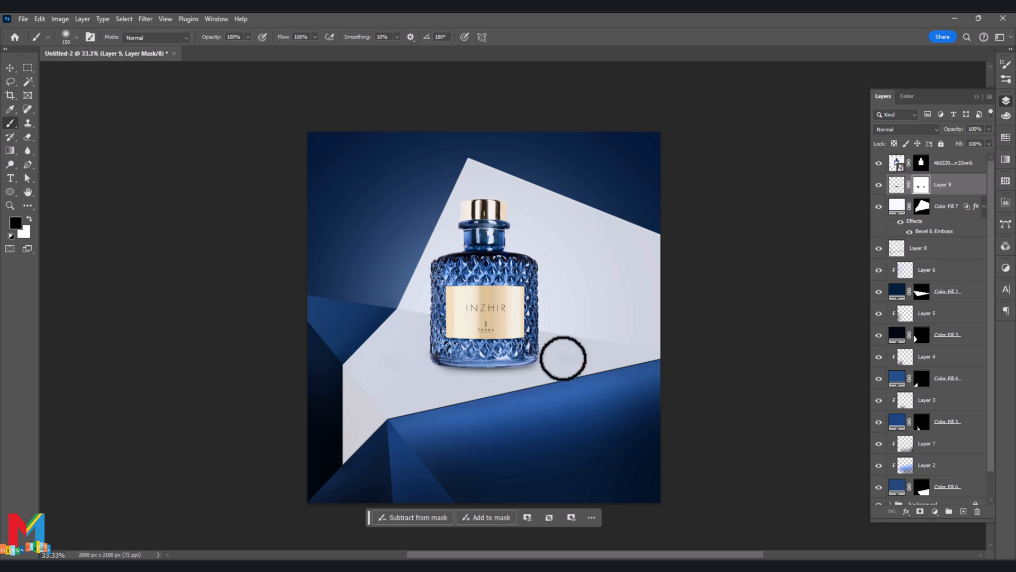
- Duplicate the masked bottle layer and convert the original beneath the copy to a Smart Object
left_click(953, 165)
key("ctrl+j")
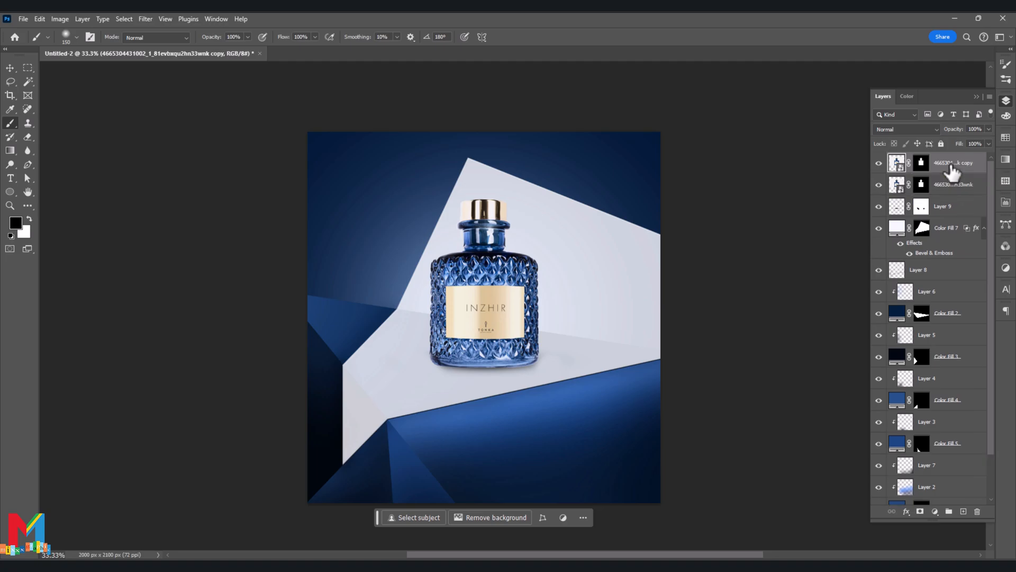
right_click(947, 185)
left_click(929, 336)
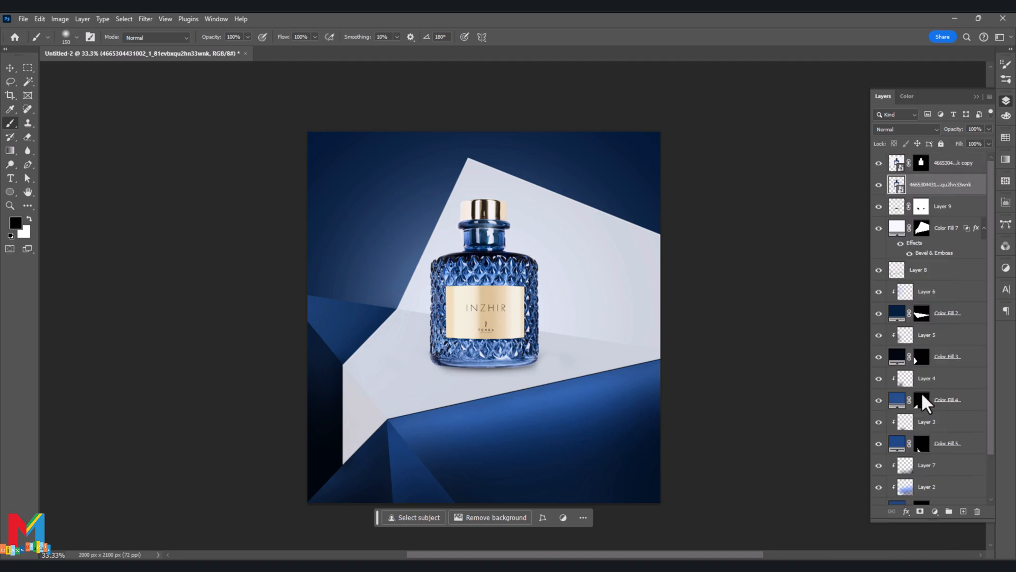
- Flip the lower bottle layer vertically and move it directly under the upright bottle as a mirrored reflection
key("ctrl+t")
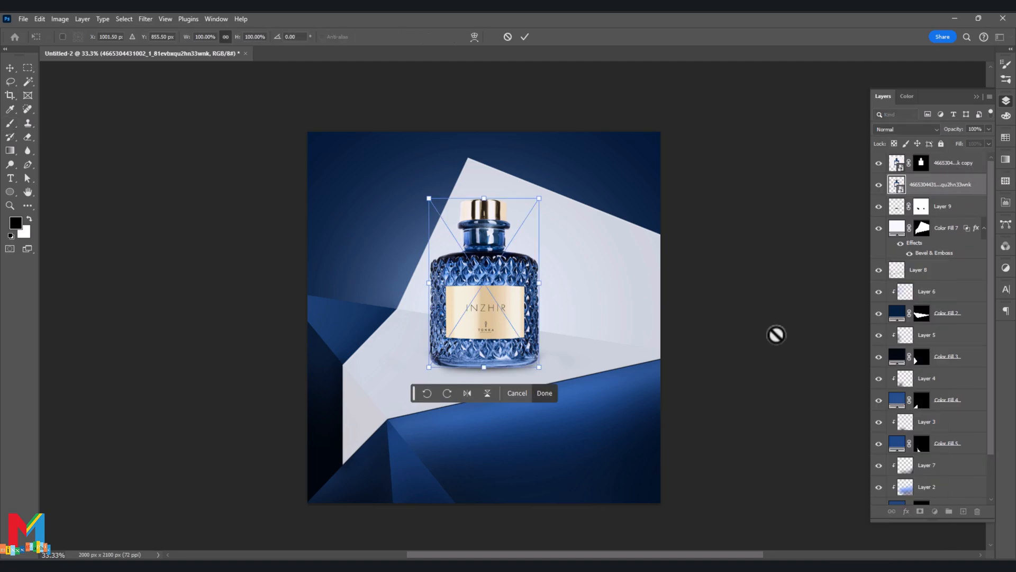
left_click(487, 393)
left_click_drag(529, 223, 527, 390)
left_click(524, 36)
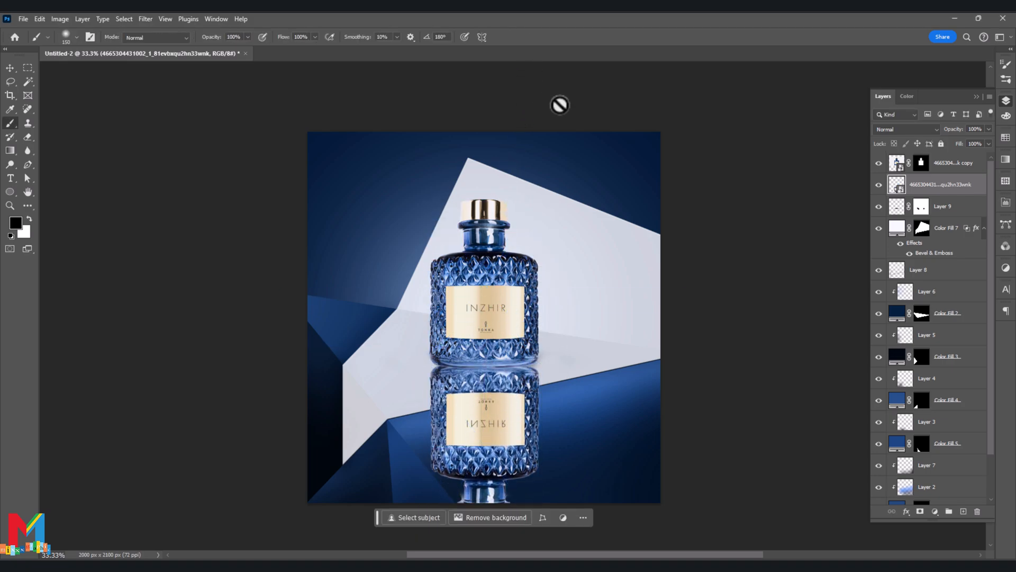
- Add a layer mask to the reflection and fade it out downward with a linear black-to-transparent gradient
scroll(656, 133, "down", 1)
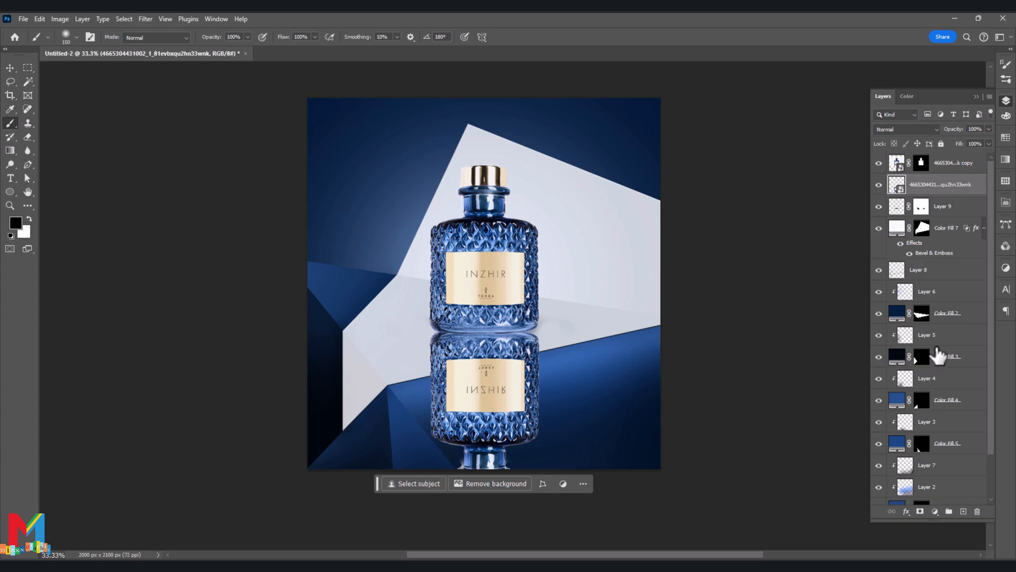
left_click(919, 511)
left_click(10, 150)
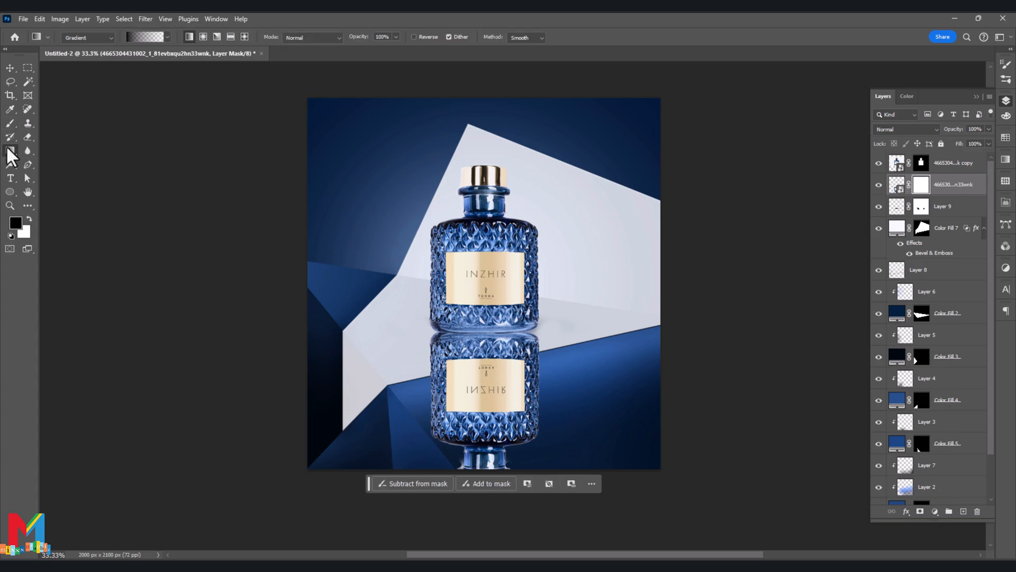
scroll(369, 401, "down", 1)
left_click_drag(484, 454, 492, 223)
left_click(10, 68)
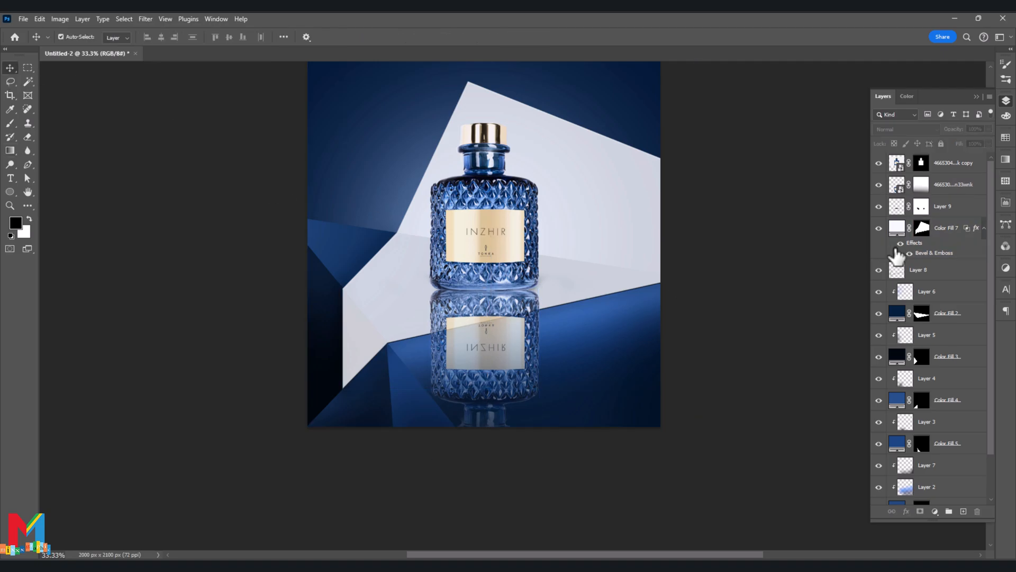
- Blur the mirrored bottle reflection with a Gaussian Blur
left_click(896, 184)
left_click(147, 22)
mouse_move(228, 154)
left_click(307, 196)
left_click_drag(657, 261, 658, 261)
left_click(735, 119)
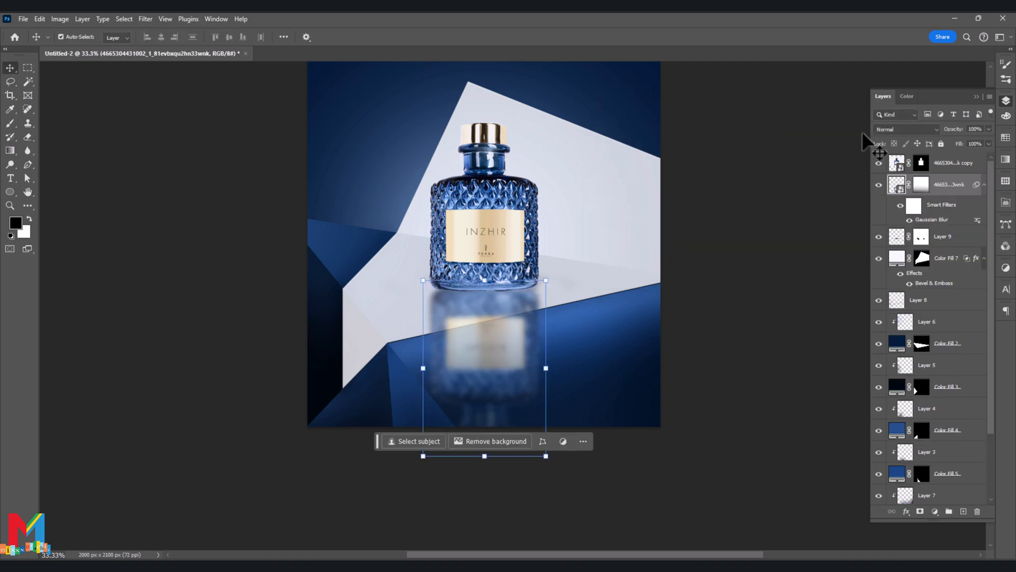
- Lower the bottle reflection's opacity to 54% and paint black on its mask to hide it over the blue face below
left_click(988, 129)
left_click_drag(977, 141, 966, 141)
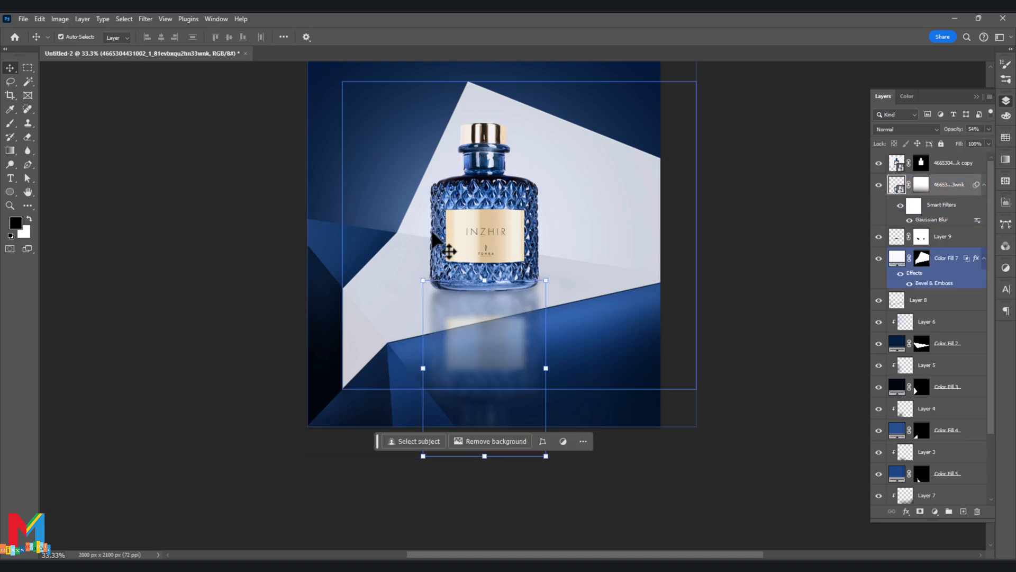
left_click(10, 123)
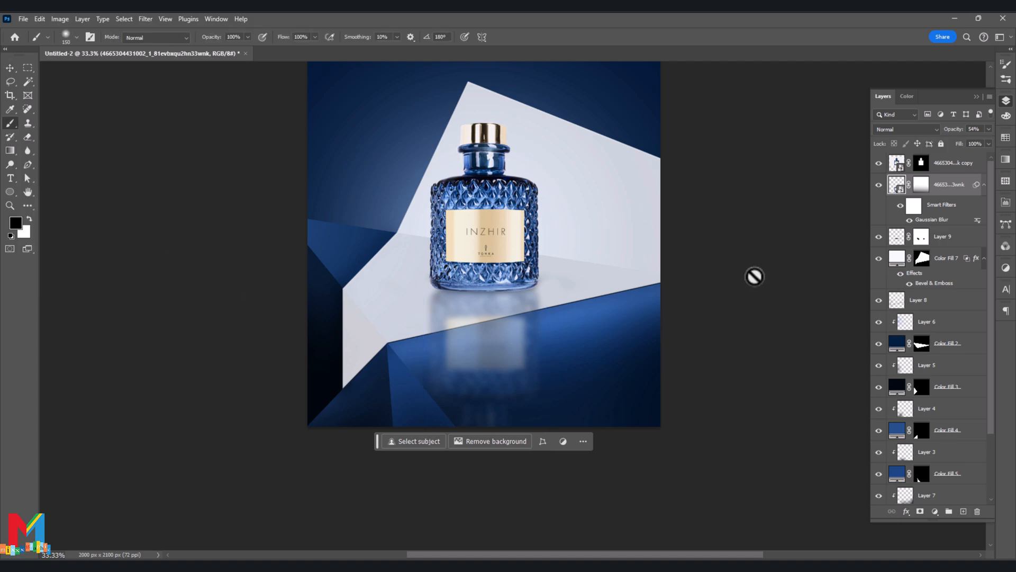
left_click(921, 184)
mouse_move(552, 334)
left_mouse_down()
mouse_move(510, 352)
mouse_move(472, 342)
mouse_move(472, 381)
left_mouse_up()
key("bracketright")
key("bracketright")
key("bracketright")
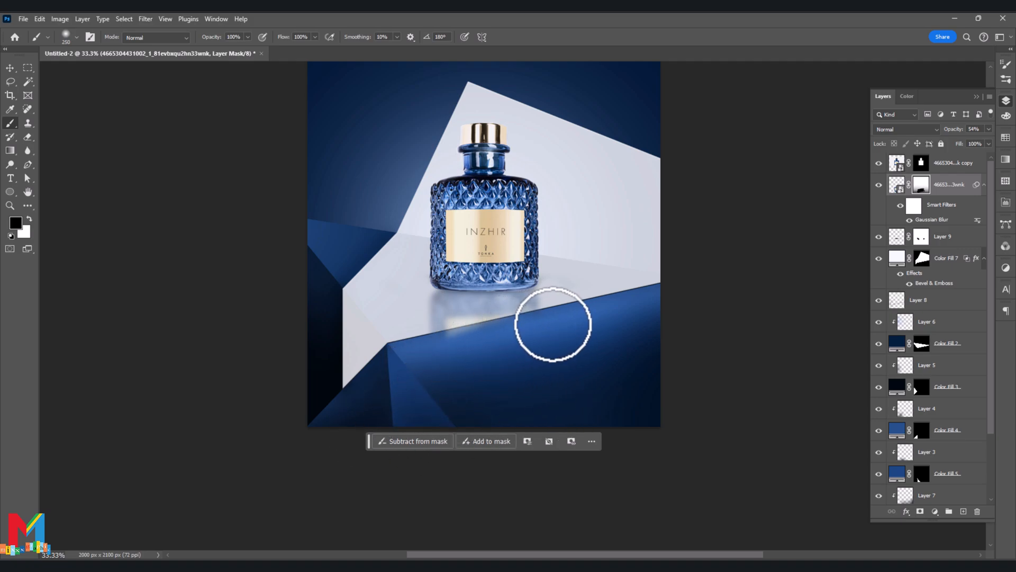
- Refine the reflection's mask with black along the white surface's lower edge to remove the remaining spill onto the blue
key("ctrl+plus")
key("ctrl+plus")
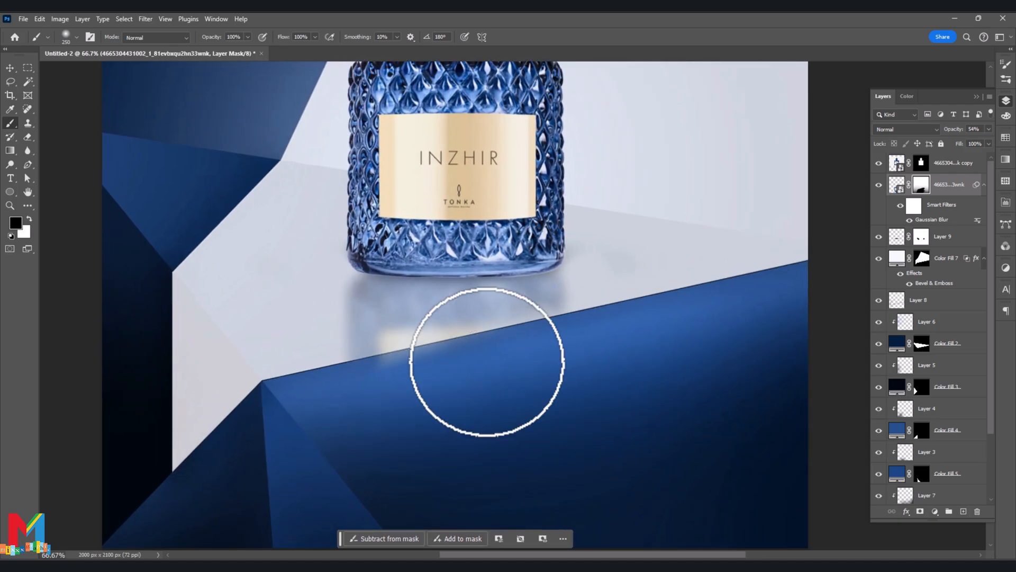
left_click_drag(386, 392, 392, 395)
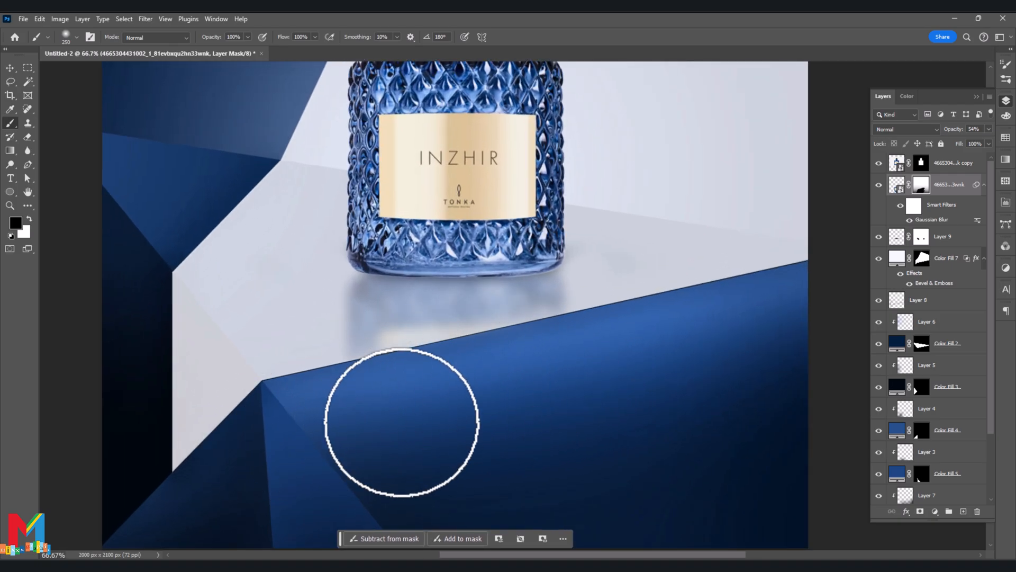
key("ctrl+minus")
key("ctrl+minus")
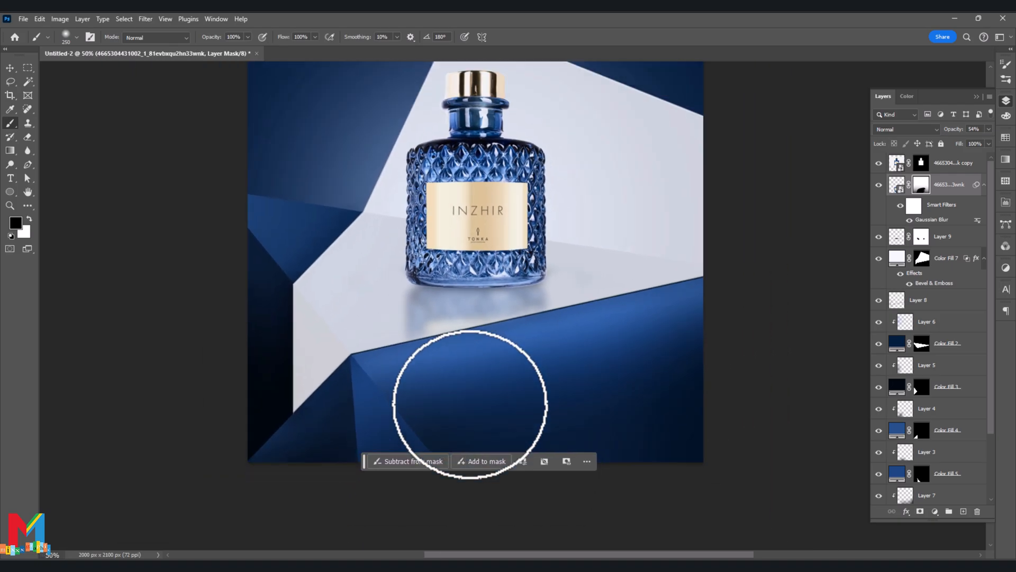
- Add a new layer above the upright bottle layer and set the Pen tool to Shape mode
left_click(950, 168)
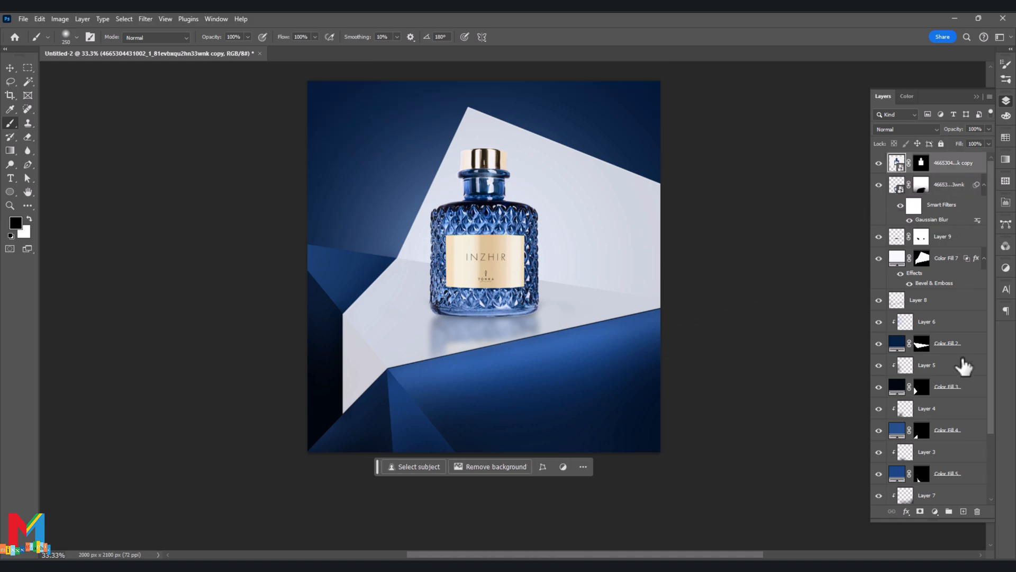
left_click(963, 511)
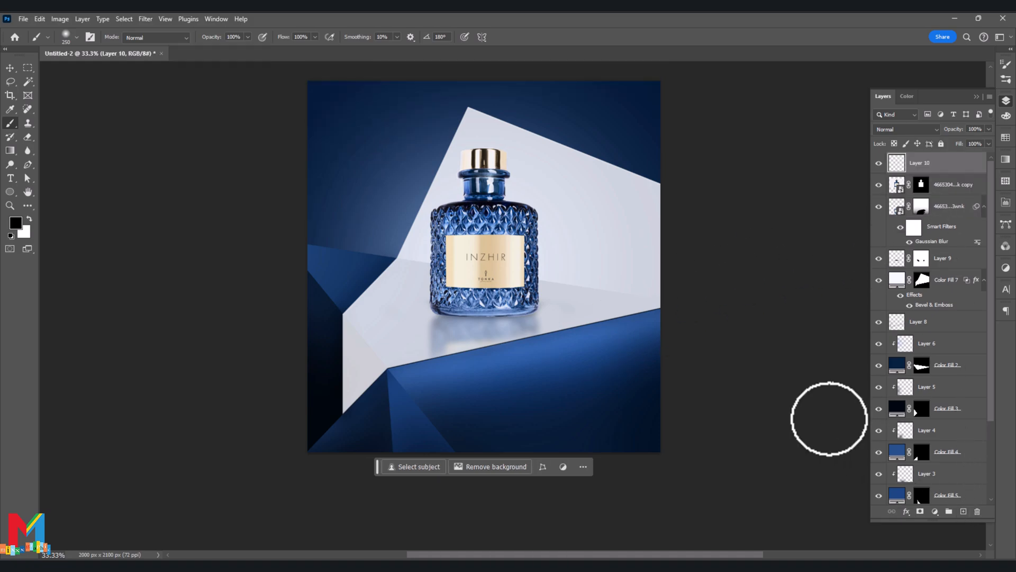
left_click(28, 165)
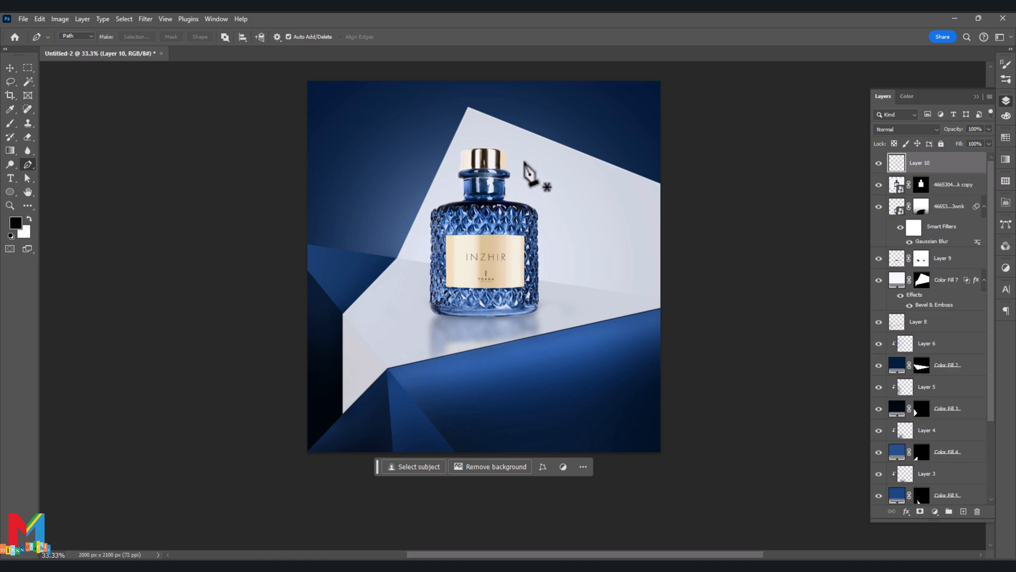
left_click(90, 36)
left_click(88, 44)
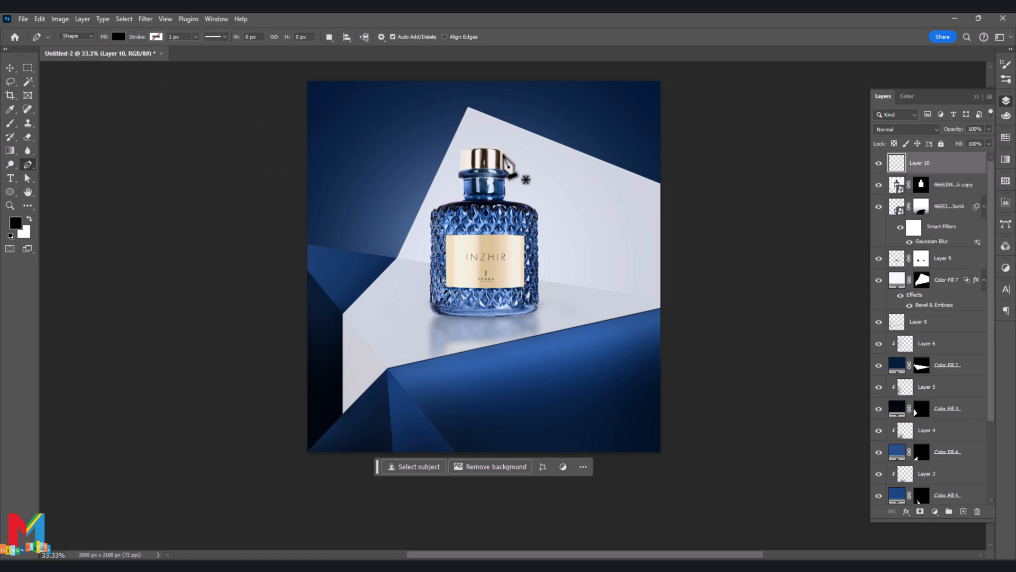
- Draw a polygon shape about 1029 × 710 px across the upper part of the white facet and fill it white
left_click(482, 130)
left_click(640, 198)
left_click(637, 231)
left_click(592, 255)
left_click(519, 218)
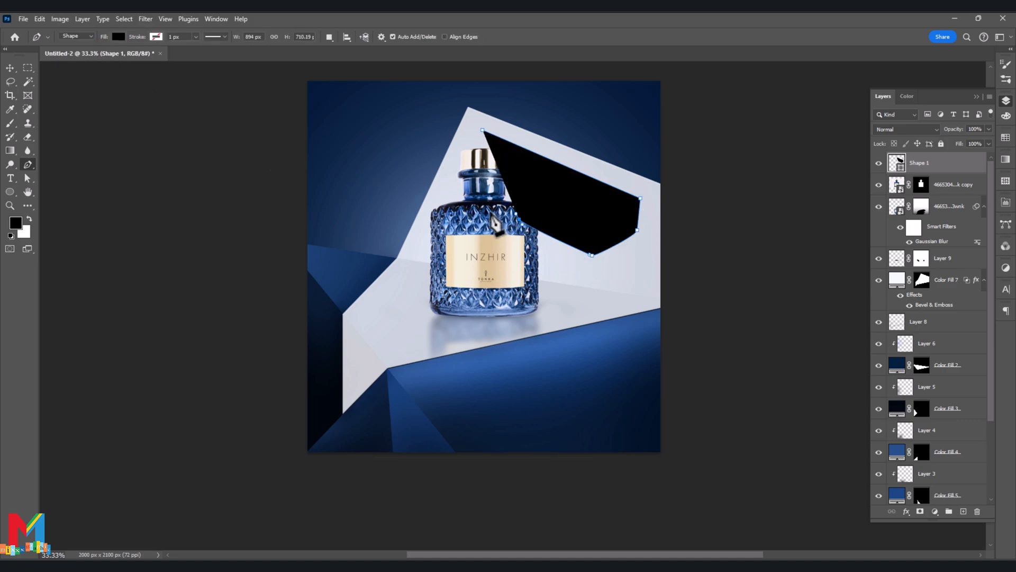
left_click(475, 211)
left_click(458, 181)
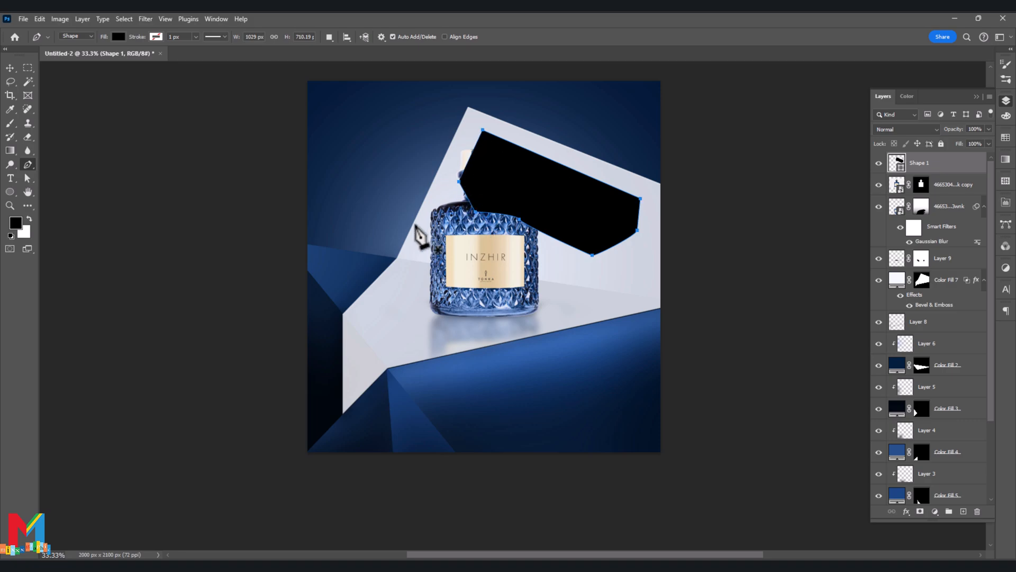
left_click(118, 36)
left_click(80, 93)
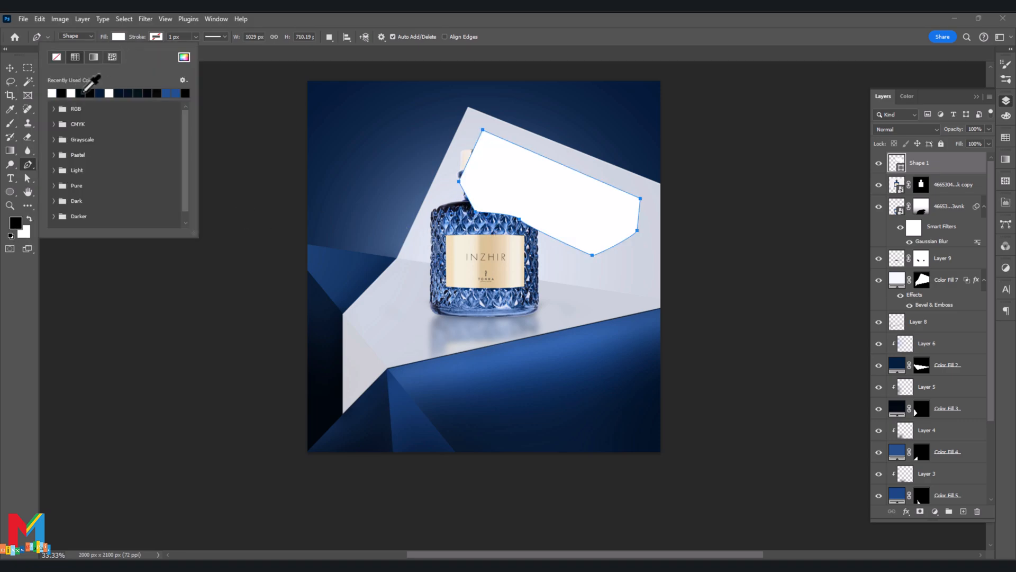
- Draw a small four-sided shape about 161 × 353 px on the white facet's lower-left corner and fill it near-black
left_click(312, 377)
left_click(348, 374)
left_click(346, 329)
left_click(374, 362)
left_click(355, 393)
left_click(349, 376)
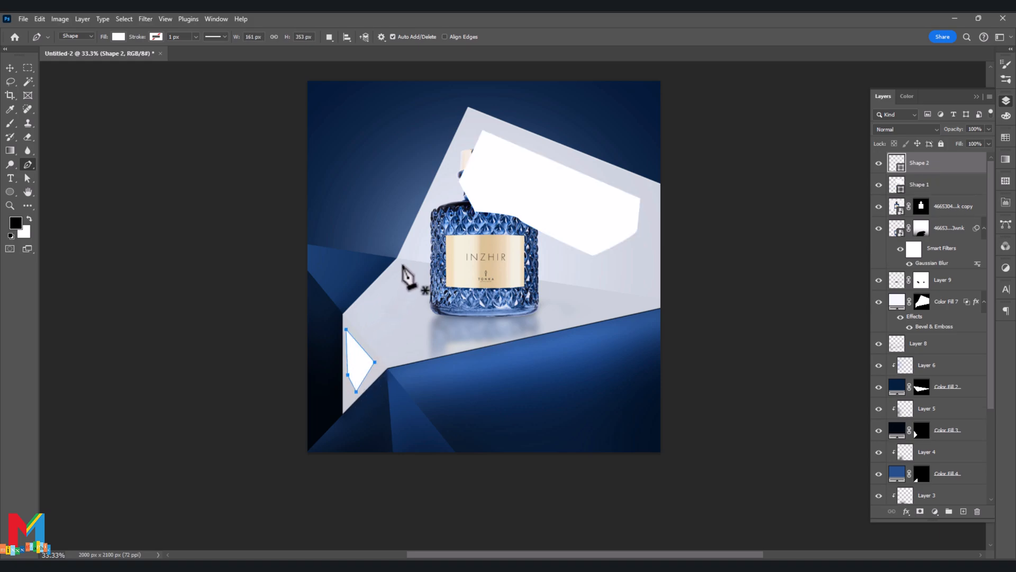
left_click(118, 38)
left_click(89, 93)
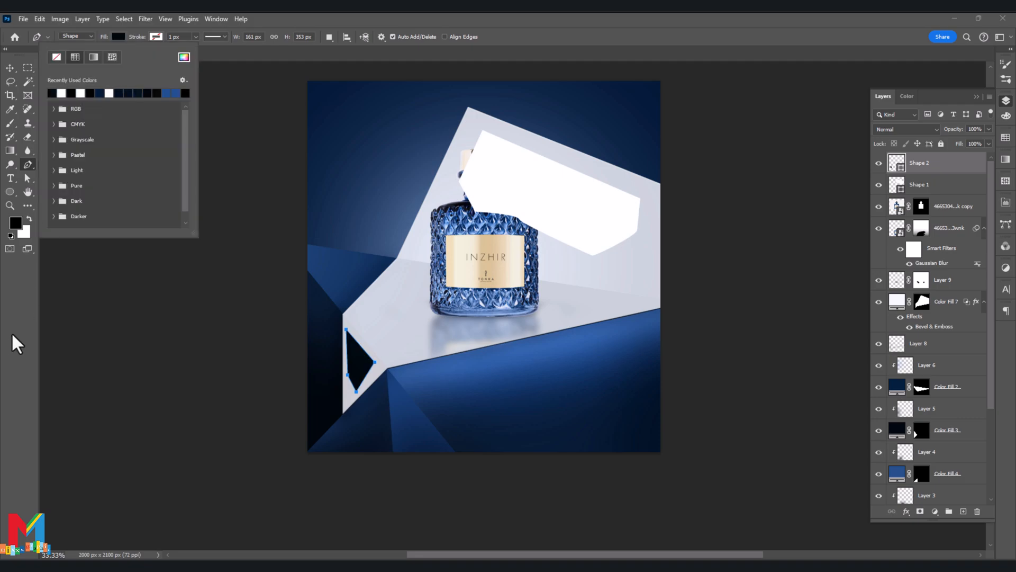
- Draw a five-sided shape about 302 × 321 px on the white surface just left of the bottle
left_click(80, 341)
left_click(363, 307)
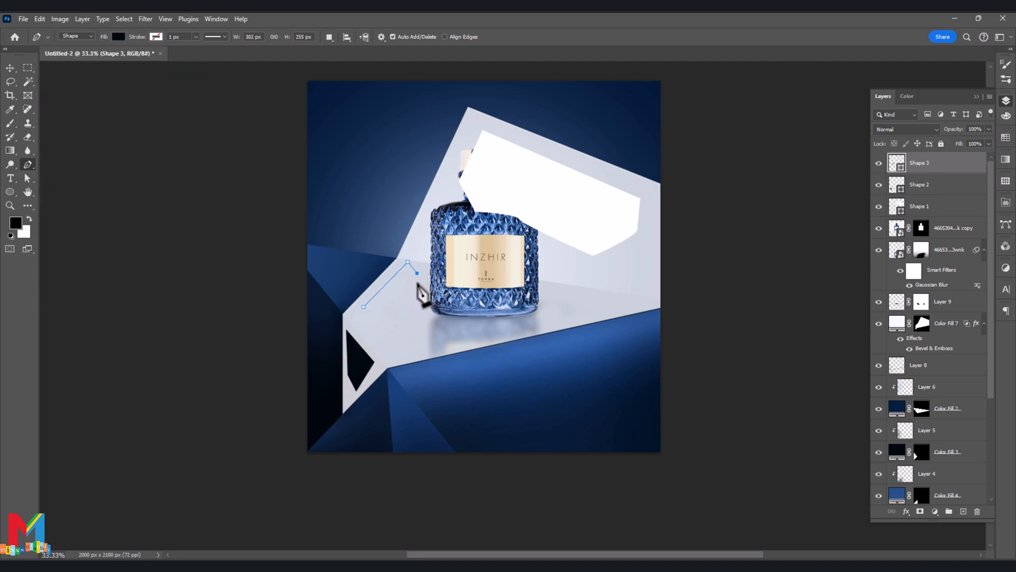
left_click(410, 311)
left_click(384, 318)
left_click(363, 306)
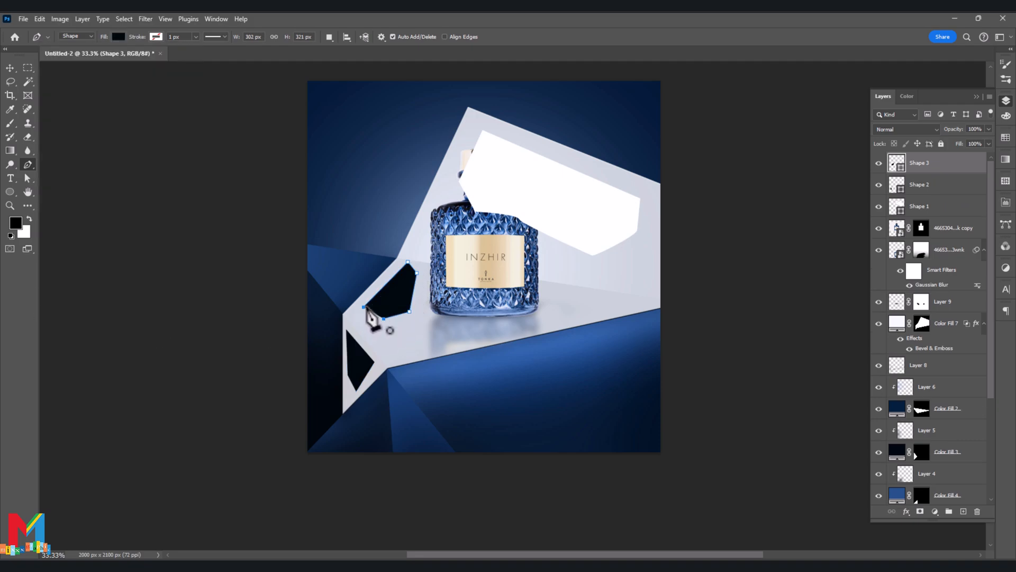
- Set the foreground color to white and change the fill of the shape left of the bottle to white
left_click(18, 228)
left_click(608, 269)
left_click(853, 263)
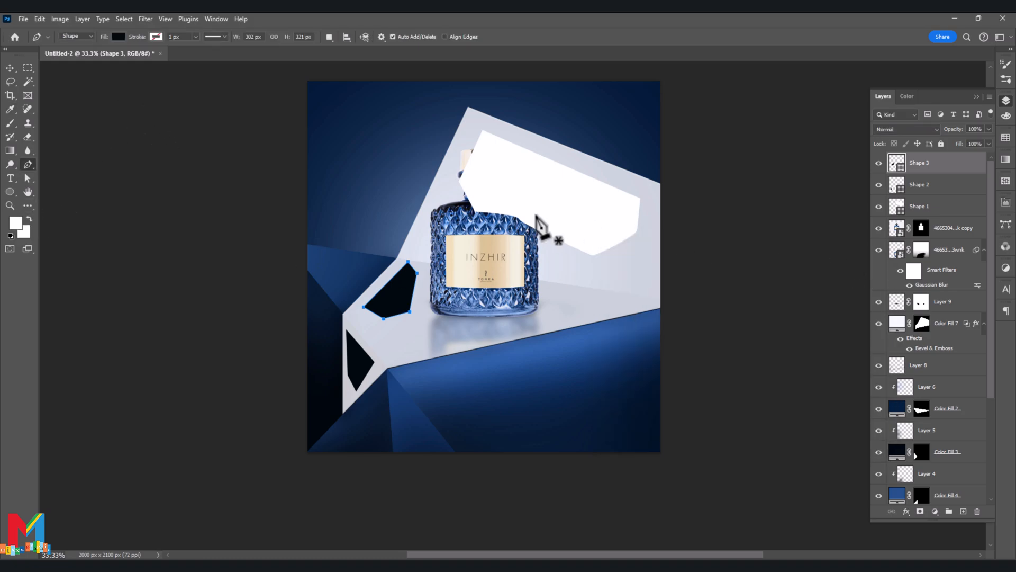
left_click(118, 36)
left_click(76, 93)
left_click(53, 334)
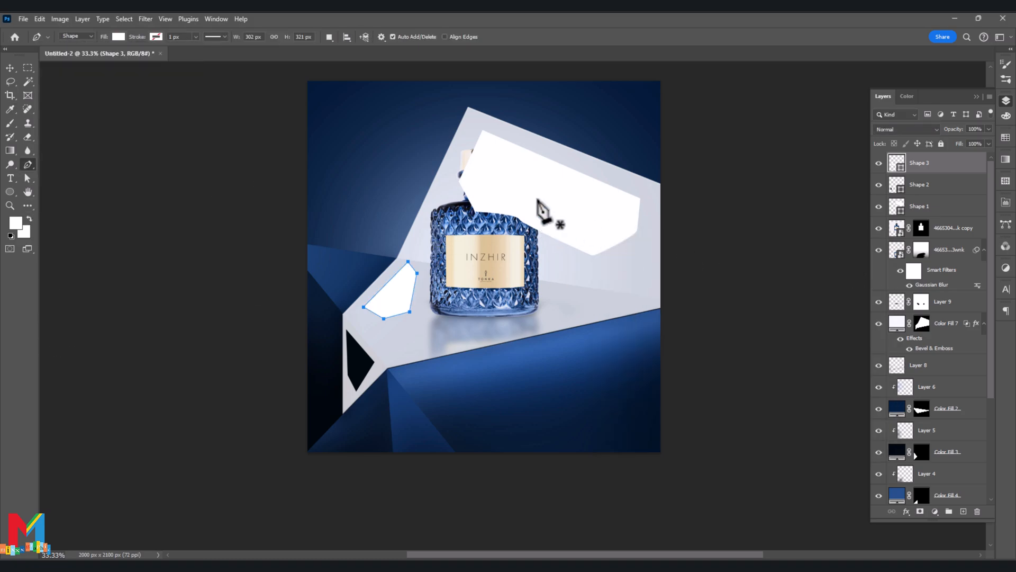
- Group the three shape layers, name the group "light" and place it beneath the upright bottle layer
left_click(937, 207)
left_click(937, 165, "ctrl")
left_click_drag(937, 165, 948, 511)
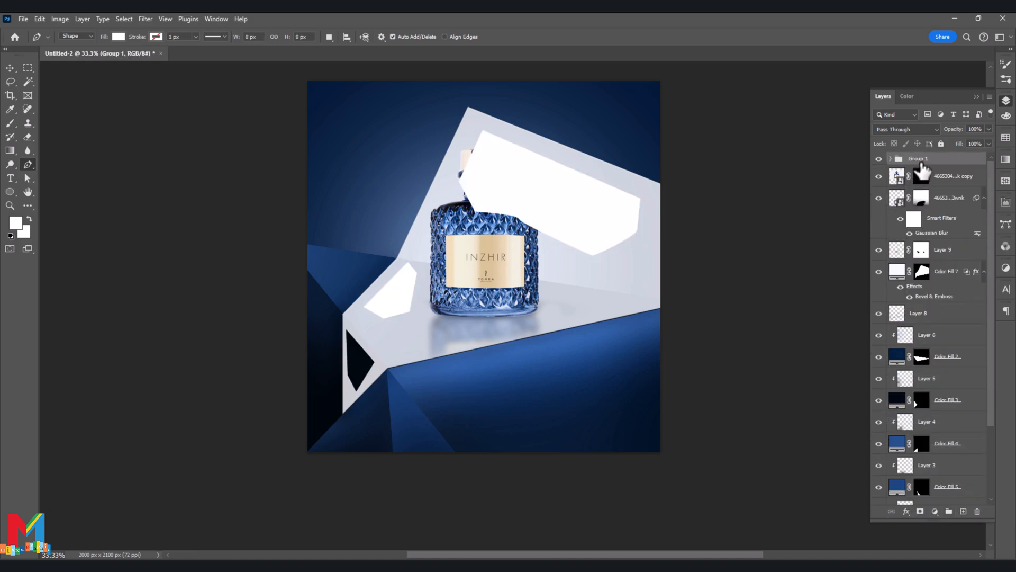
type("light")
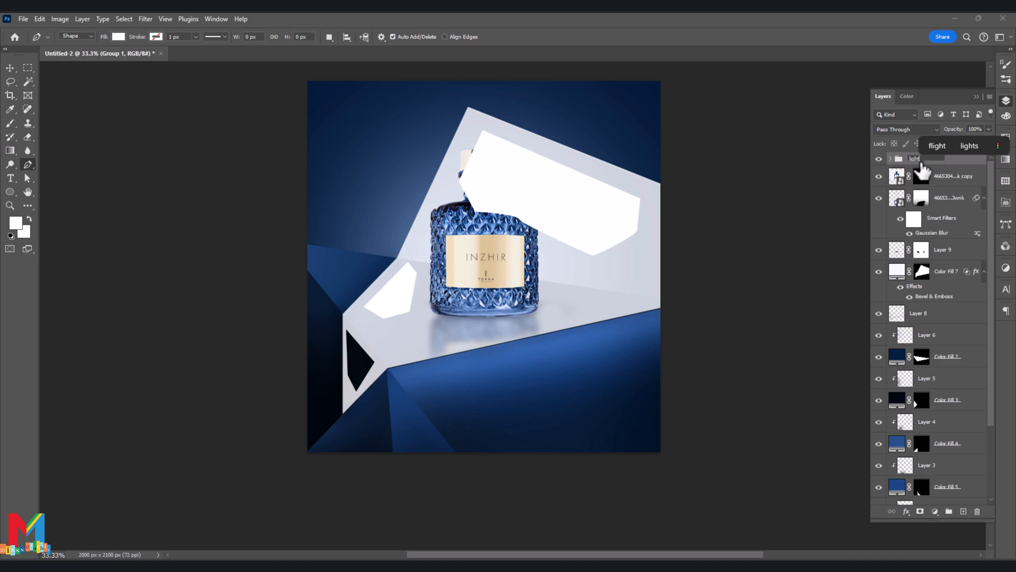
key("Return")
left_click_drag(921, 168, 917, 183)
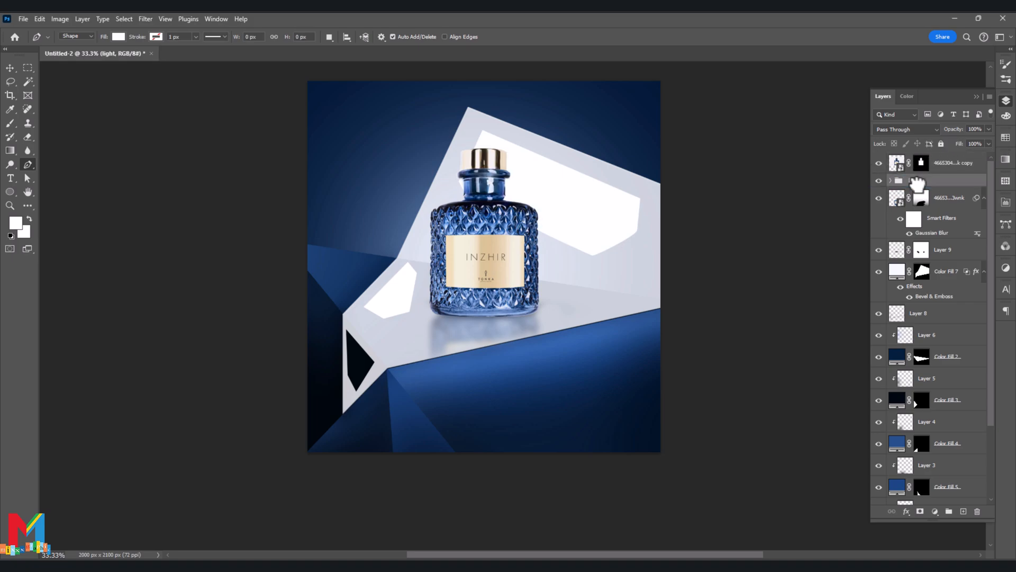
- Convert Shape 3 in the light group to a Smart Object and apply a Gaussian Blur of about 98.5 pixels
left_click(891, 180)
left_click(894, 199)
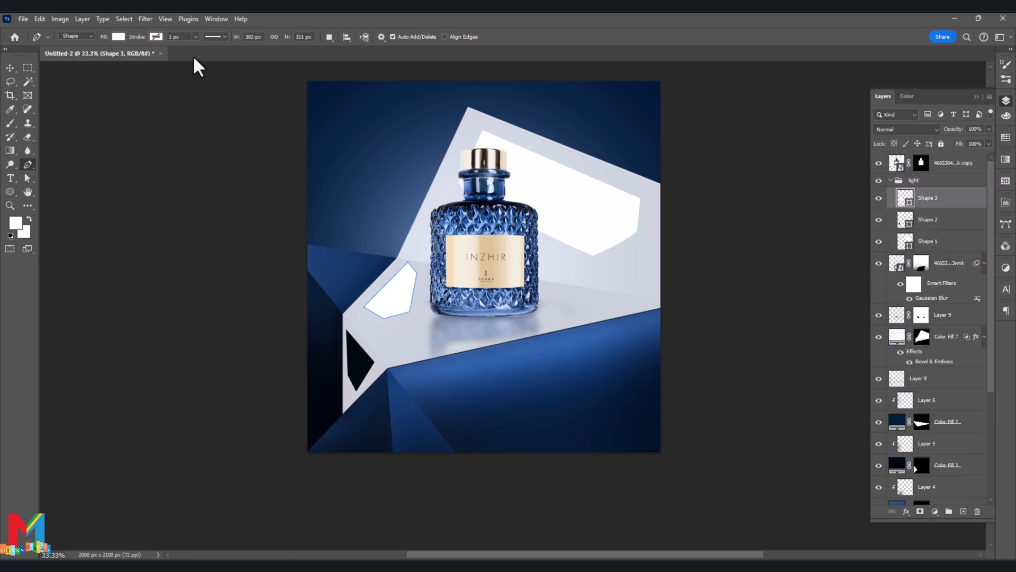
left_click(145, 19)
mouse_move(254, 156)
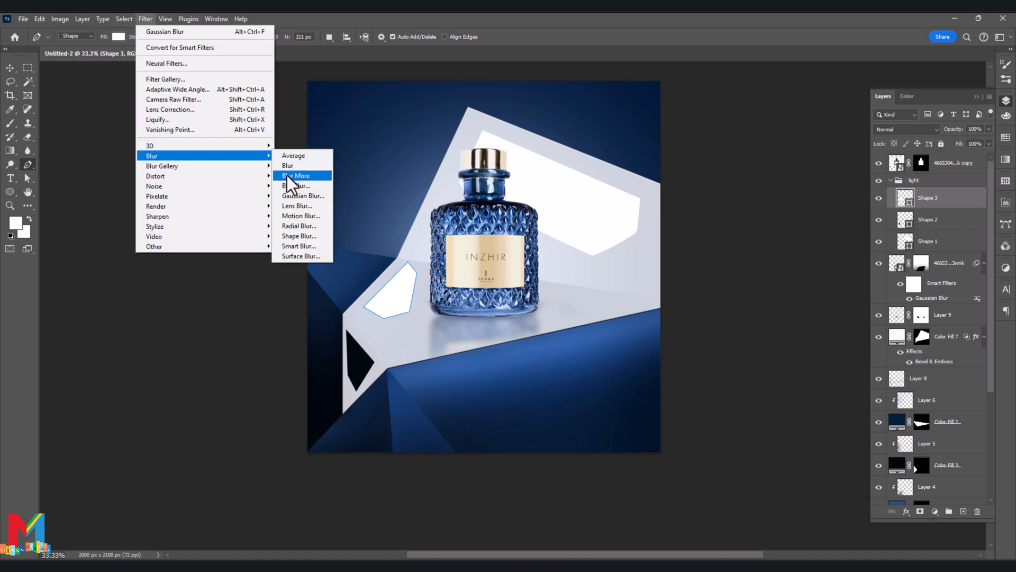
left_click(316, 200)
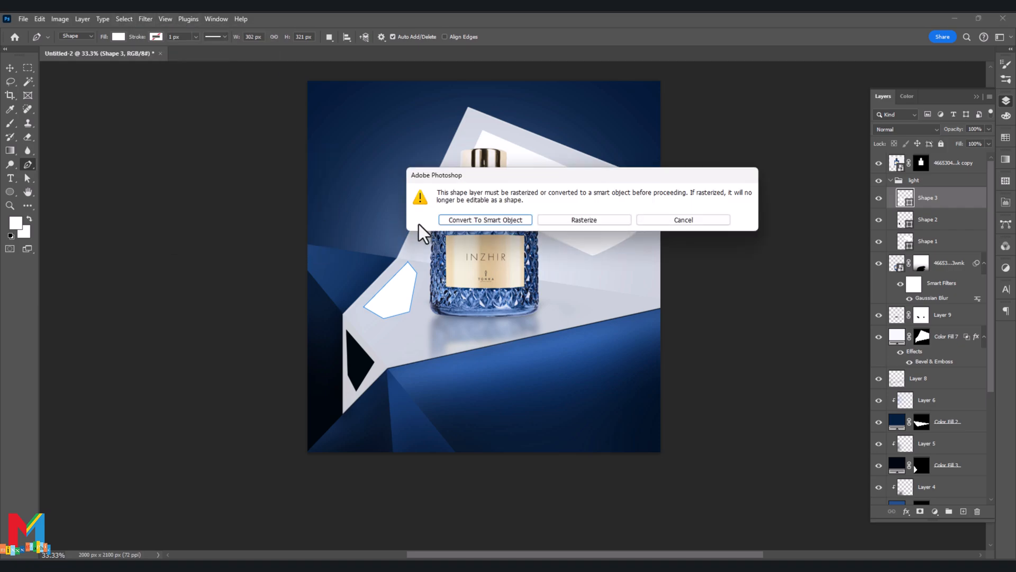
left_click(472, 225)
left_click_drag(671, 257, 685, 255)
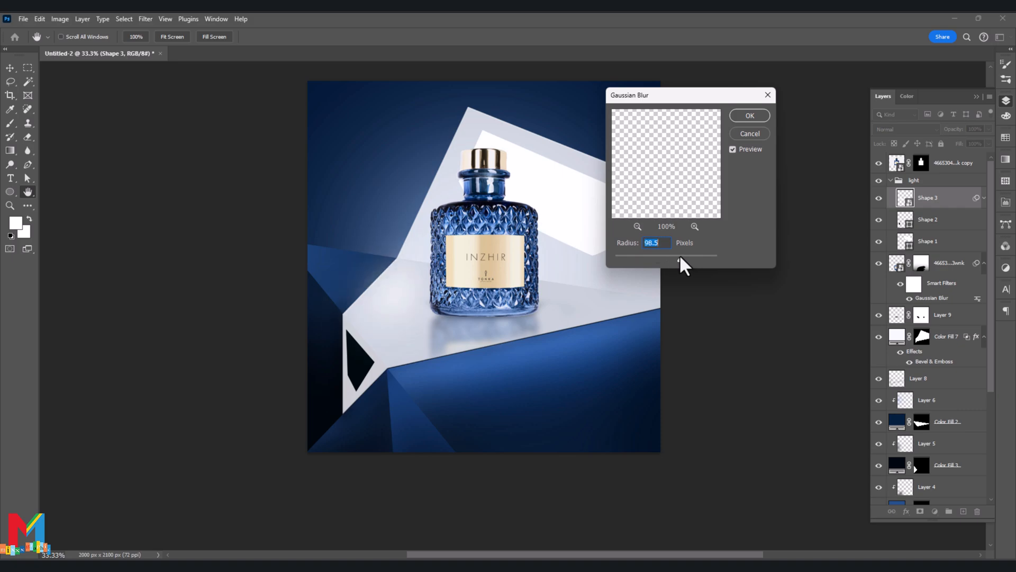
left_click(747, 115)
- Convert Shape 2 to a Smart Object and apply a Gaussian Blur with a radius of 153.2 pixels
left_click(892, 254)
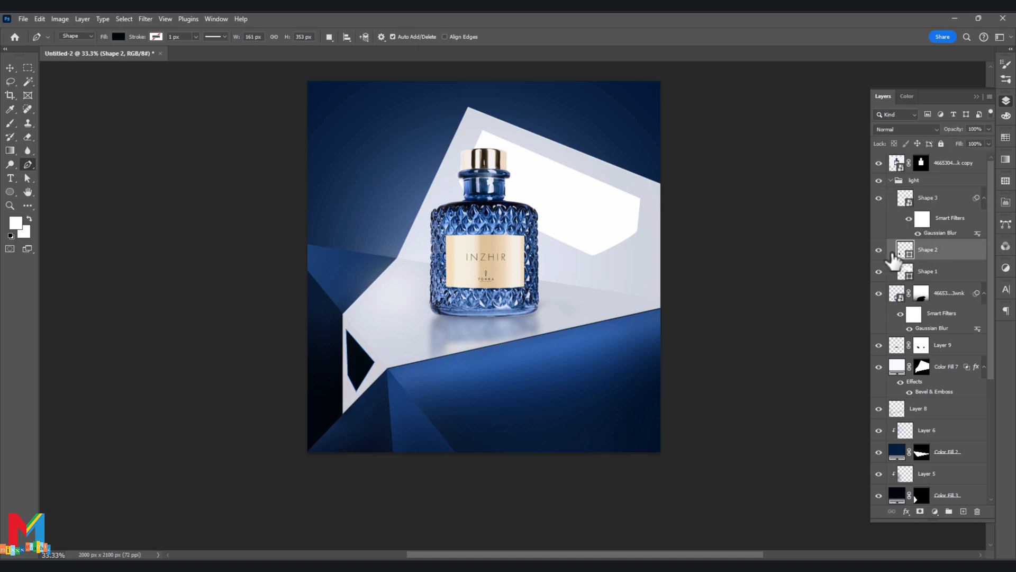
left_click(146, 18)
mouse_move(176, 157)
left_click(319, 195)
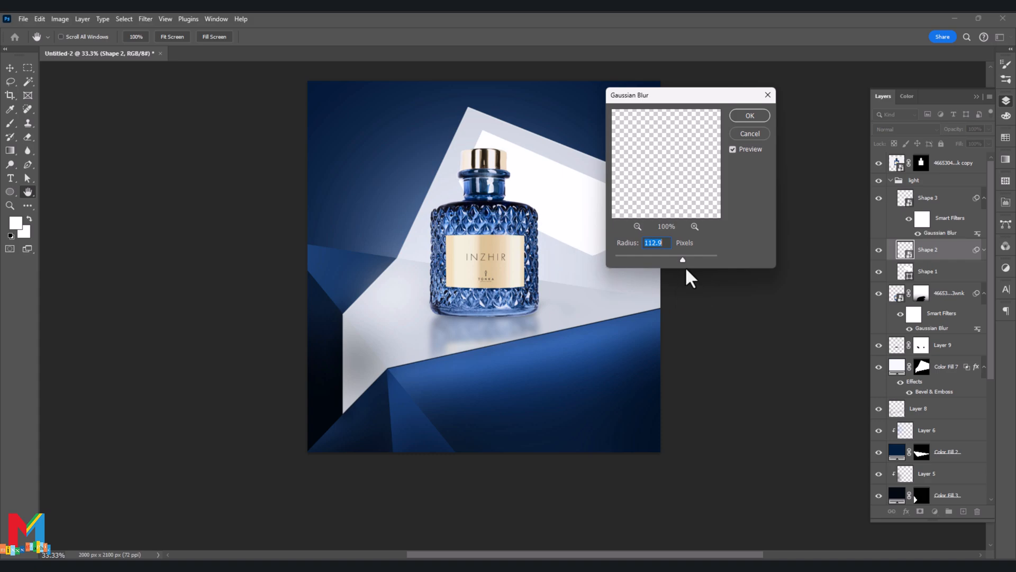
left_click_drag(694, 260, 690, 258)
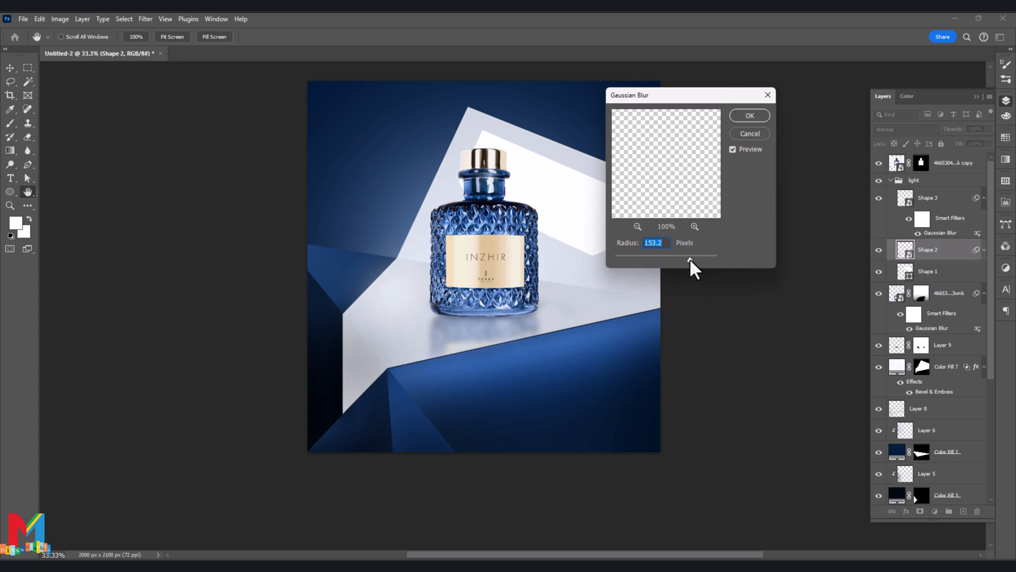
left_click(749, 116)
- Convert Shape 1 to a Smart Object and apply a Gaussian Blur with a radius of 179.1 pixels
key("p")
left_click(928, 302)
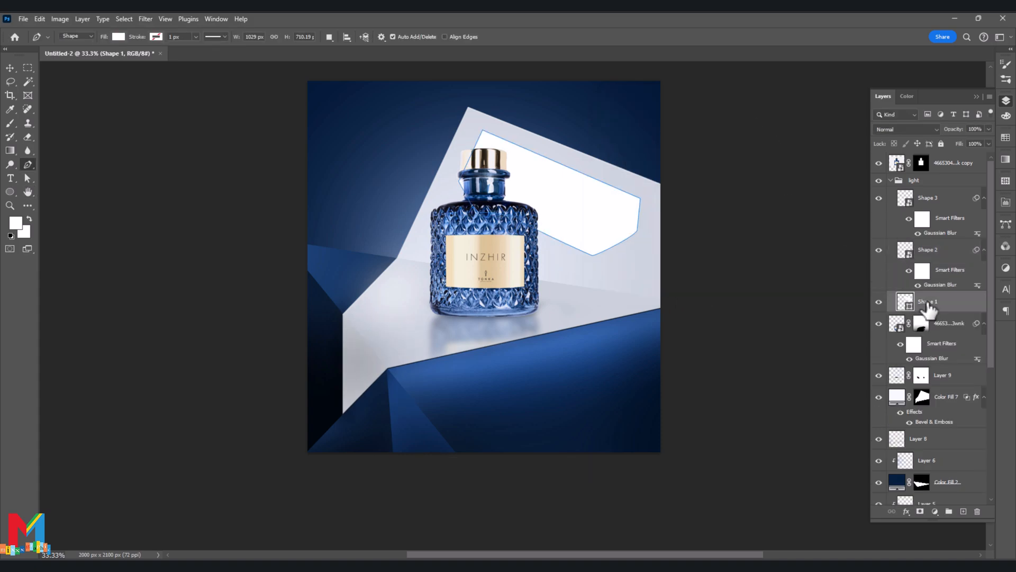
left_click(145, 18)
mouse_move(212, 148)
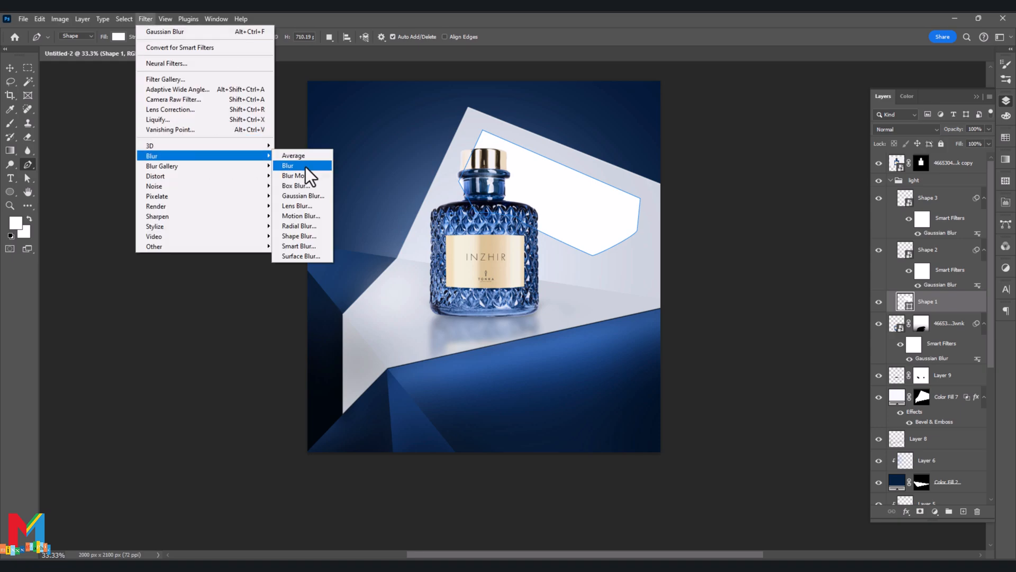
left_click(297, 194)
left_click(486, 219)
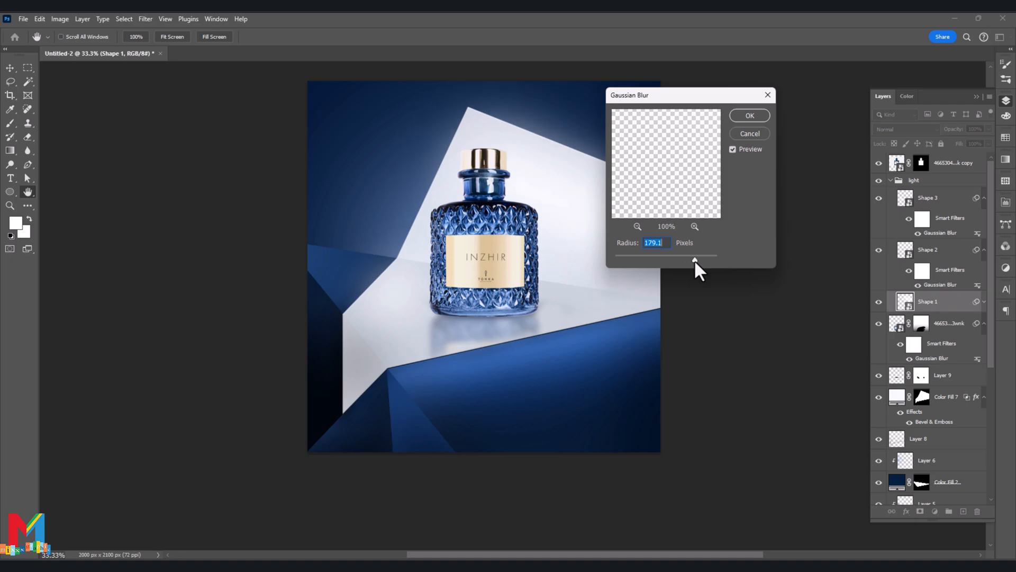
left_click(748, 116)
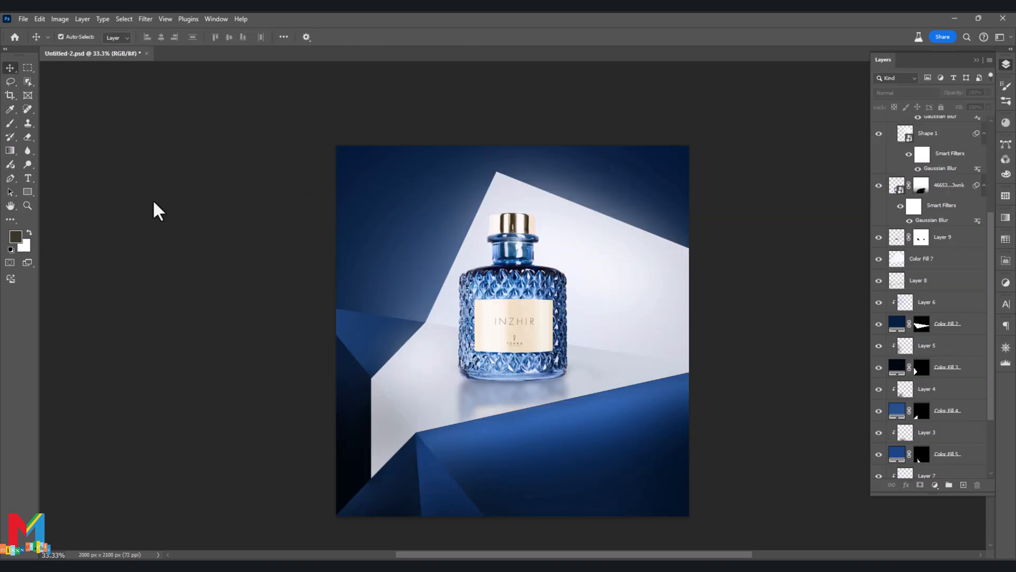
- Add a new layer above Layer 6 and clip it to the dark blue facet fill below
left_click(362, 326)
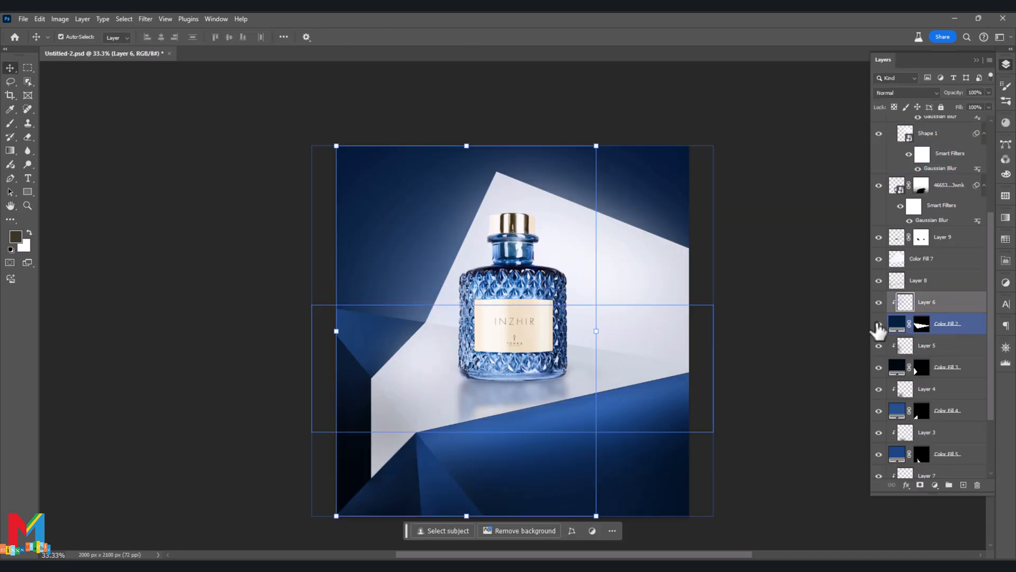
left_click(963, 484)
right_click(951, 307)
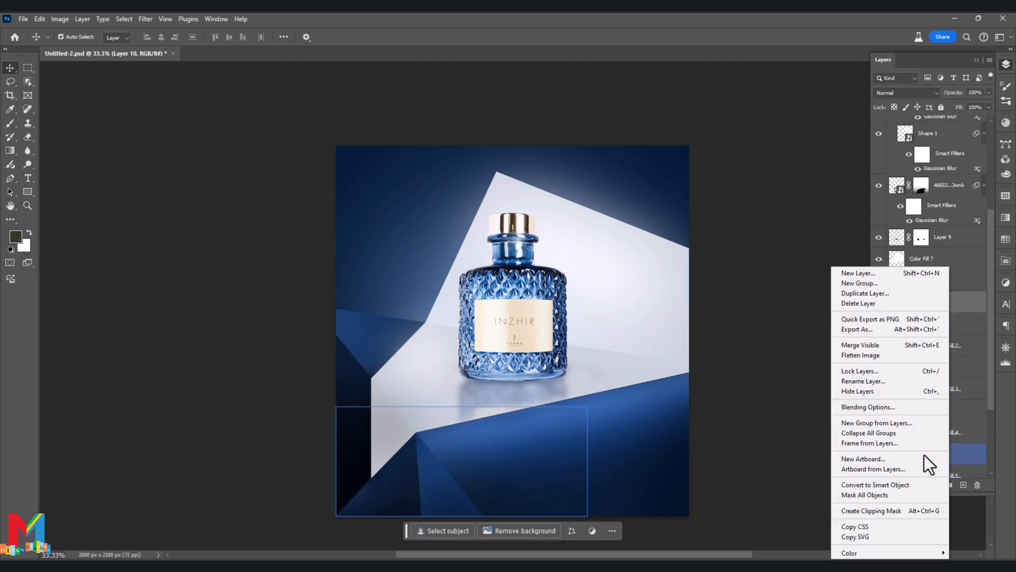
left_click(920, 509)
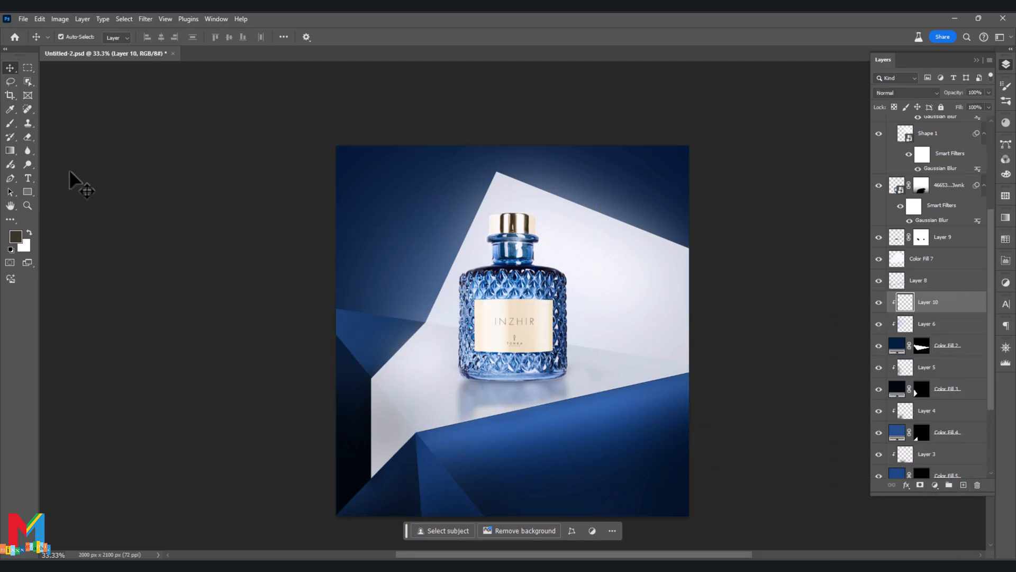
- Set the brush colour to #367ee5 and paint a highlight along the upper edge of the left blue facet
left_click(10, 122)
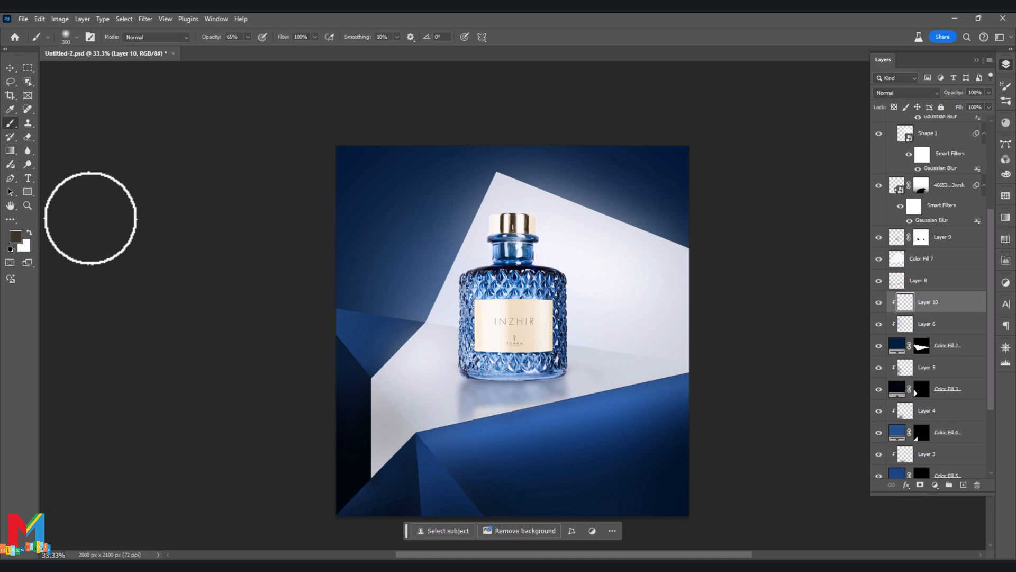
left_click(15, 237)
left_click(529, 312)
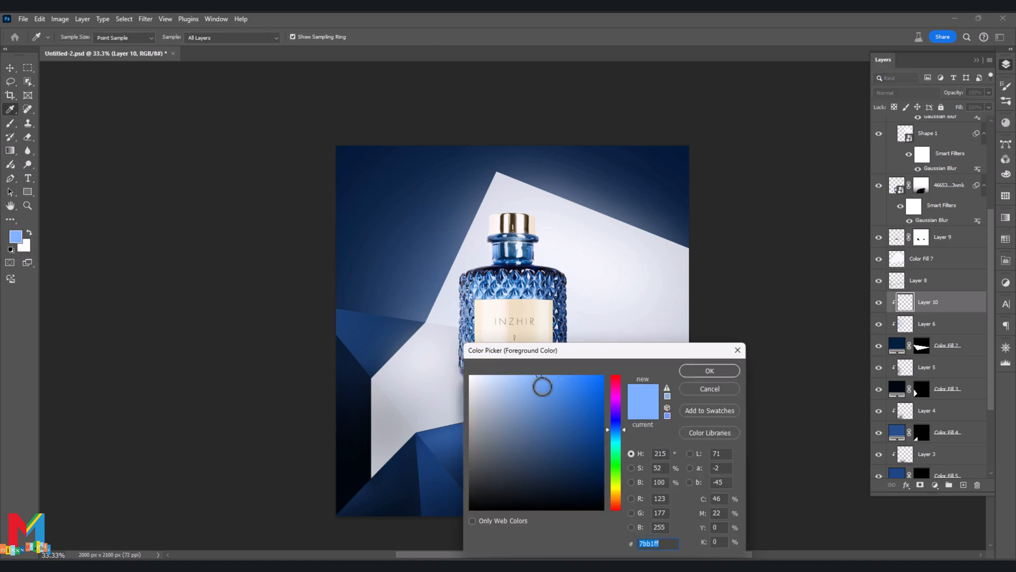
left_click(726, 374)
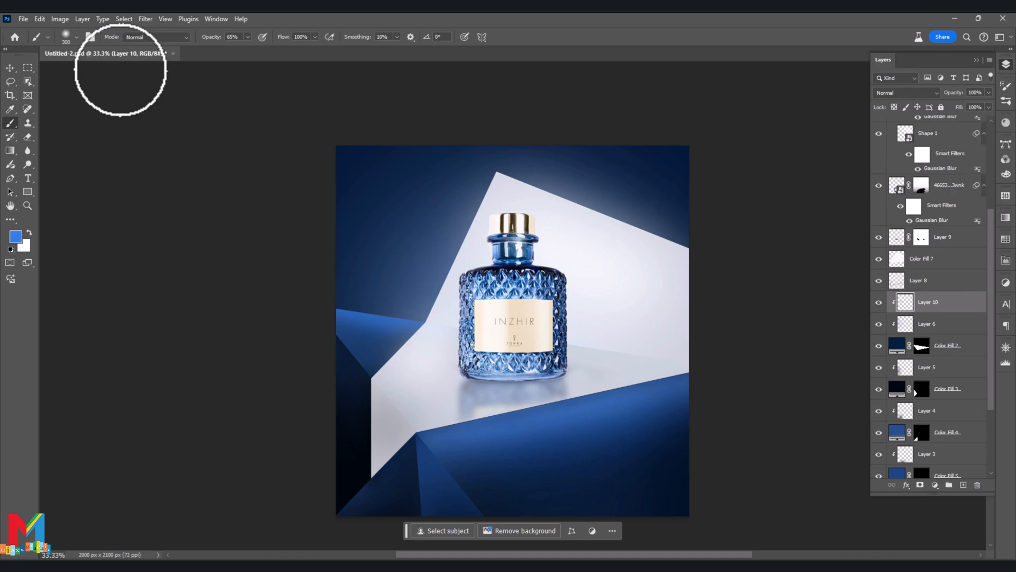
- Apply a Gaussian Blur to Layer 10 to soften the painted facet highlight
left_click(149, 24)
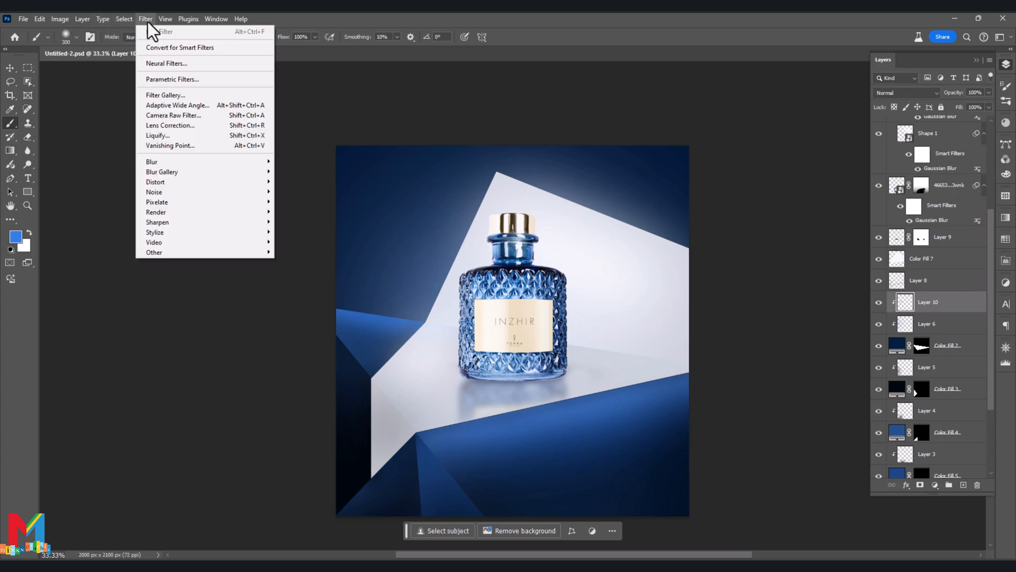
mouse_move(201, 162)
left_click(297, 199)
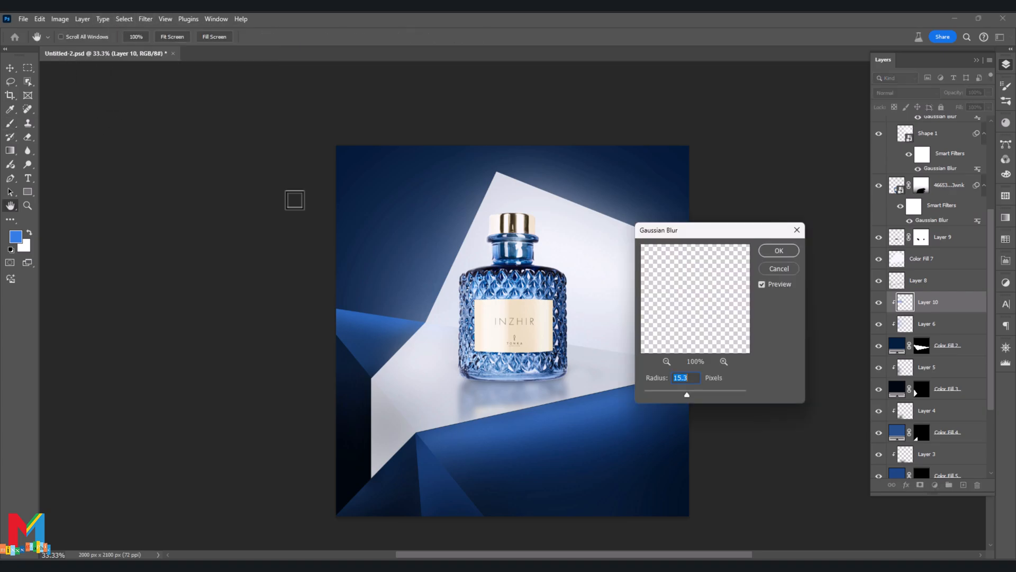
left_click_drag(691, 394, 704, 394)
left_click(776, 253)
key("b")
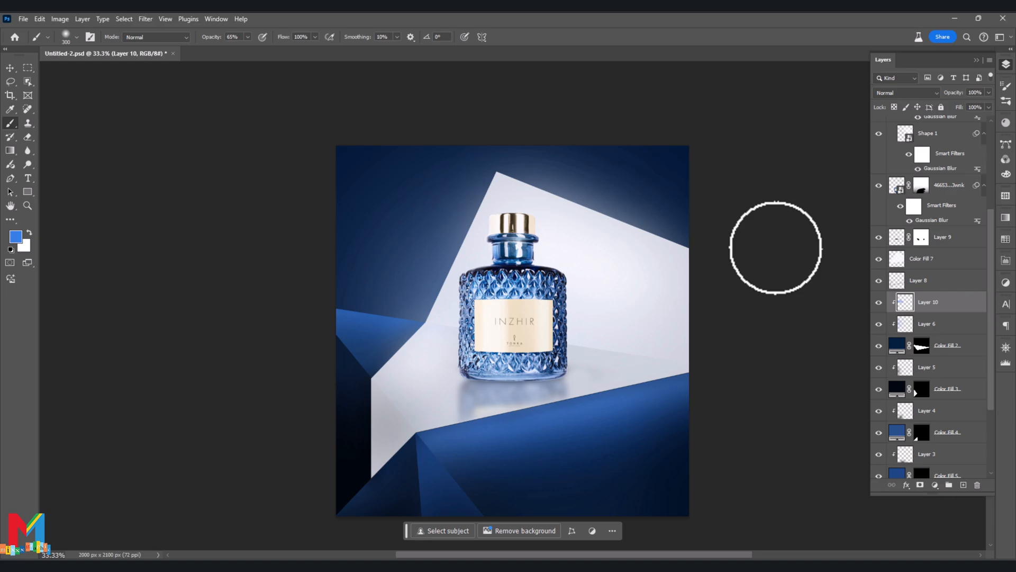
- On Layer 7, sample dark blue from the large lower facet and paint over its shading with a 400 px brush
key("v")
left_click(568, 475)
scroll(968, 389, "down", 3)
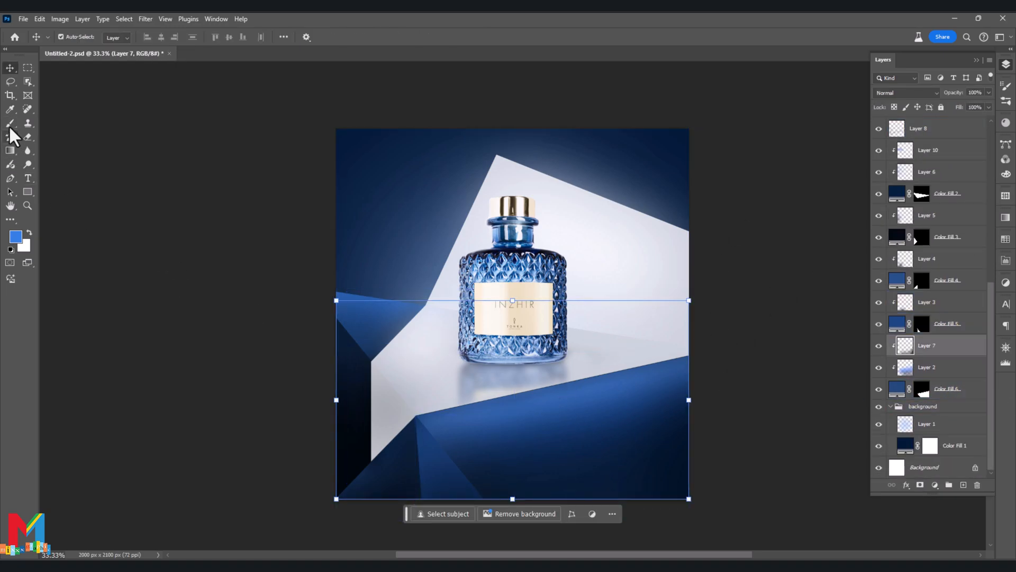
left_click(15, 237)
left_click_drag(650, 356, 847, 312)
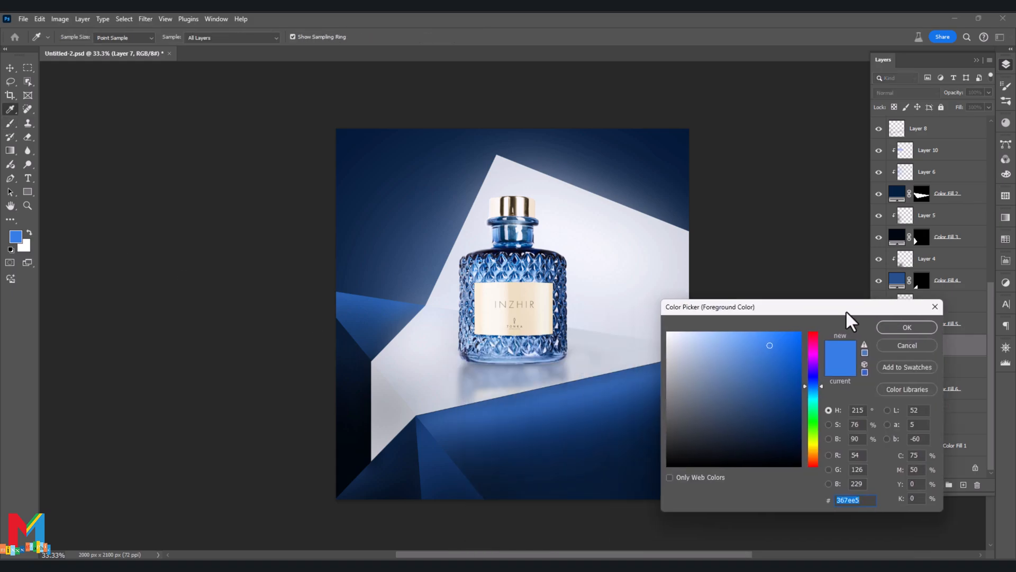
left_click(606, 442)
left_click(895, 332)
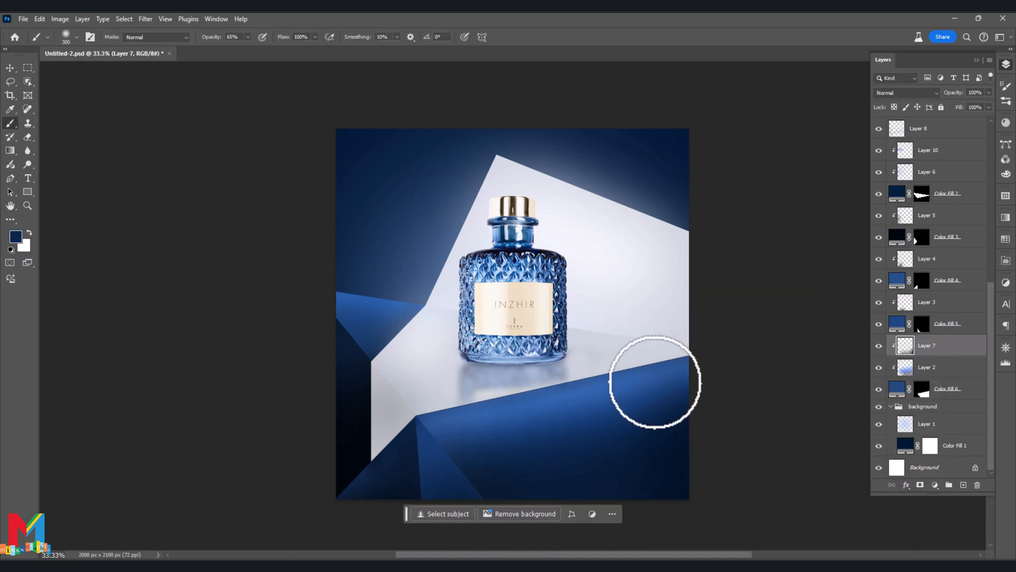
key("bracketright")
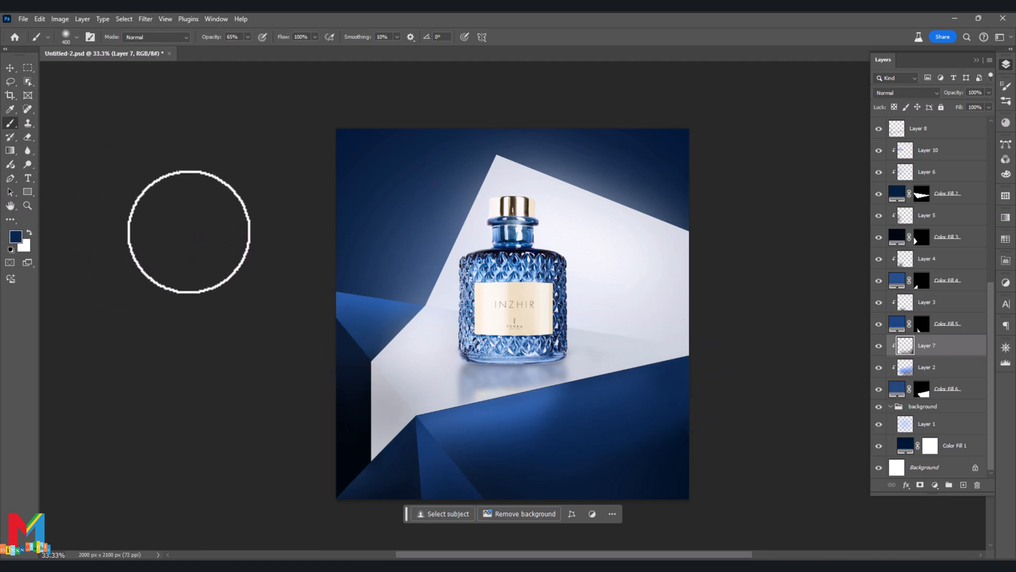
- Apply a Gaussian Blur to Layer 7 to blend the shading on the large lower facet
left_click(145, 18)
mouse_move(182, 162)
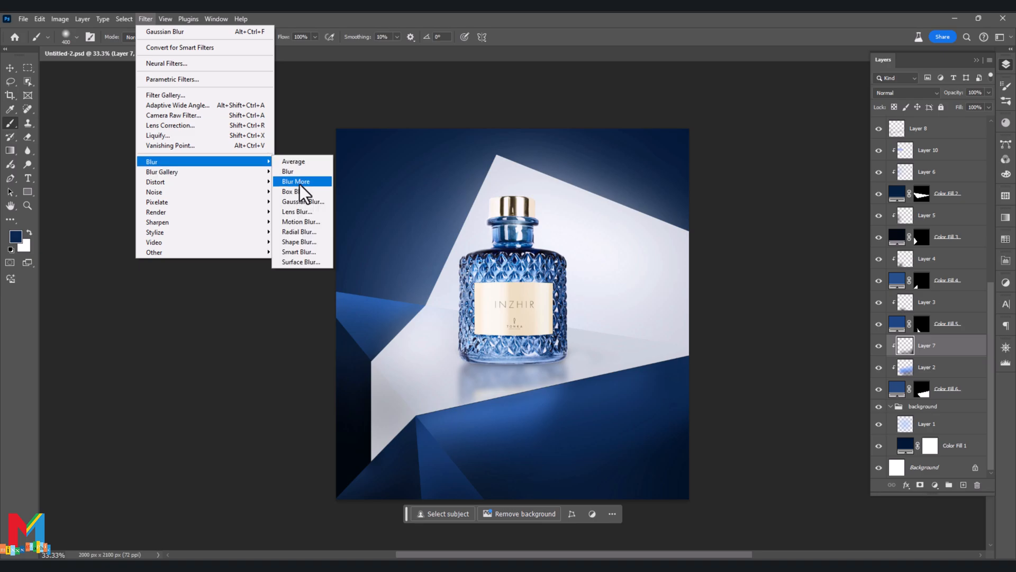
left_click(304, 199)
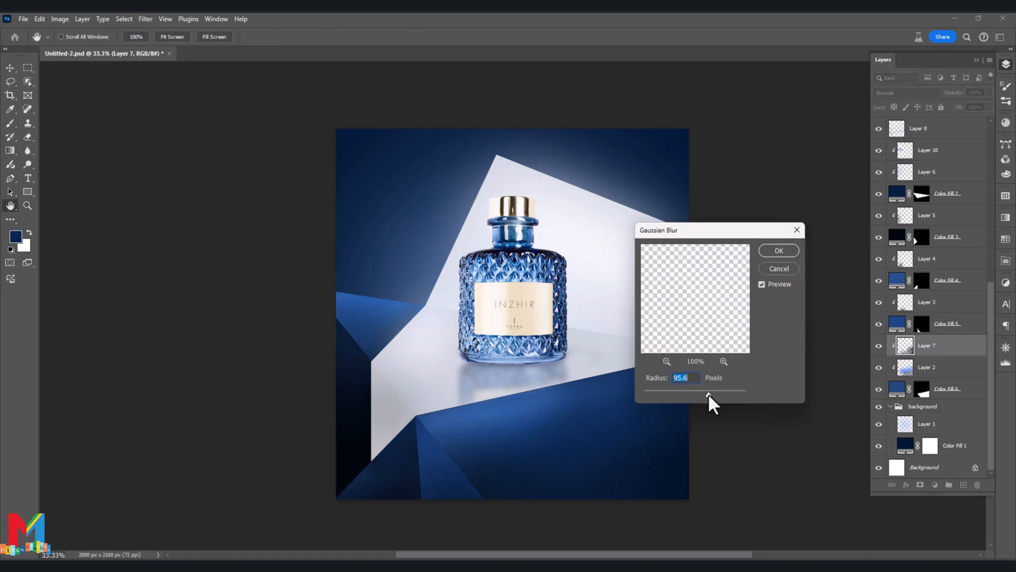
left_click_drag(715, 394, 721, 395)
left_click(779, 251)
key("b")
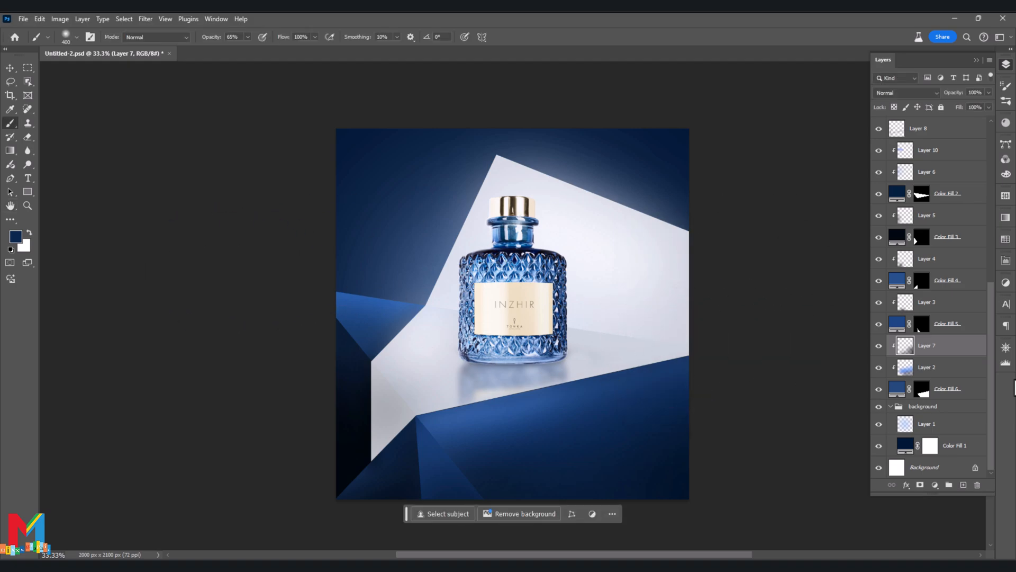
- Collapse the background group and add a new empty layer directly above it
left_click(973, 407)
left_click(891, 406)
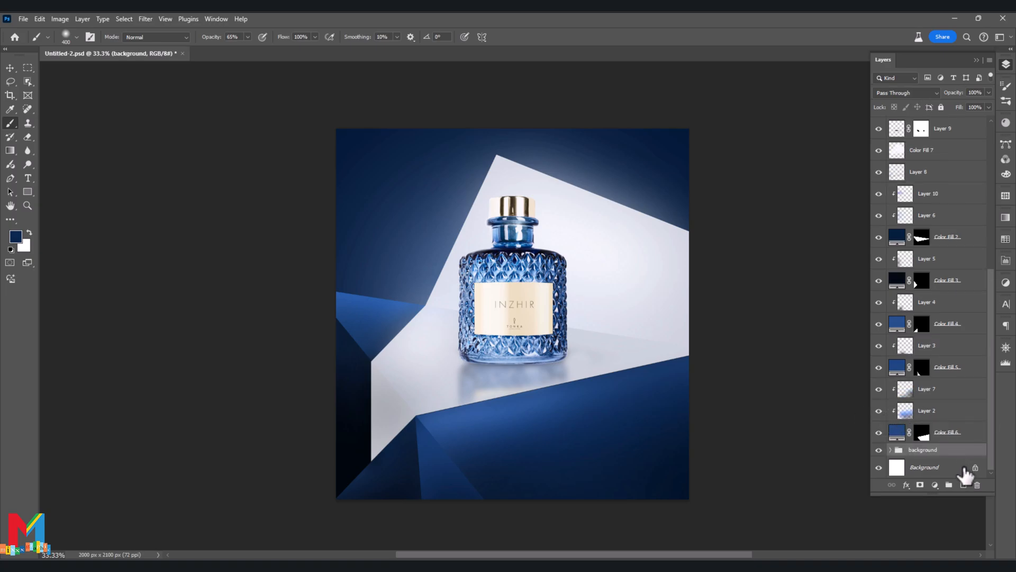
left_click(963, 485)
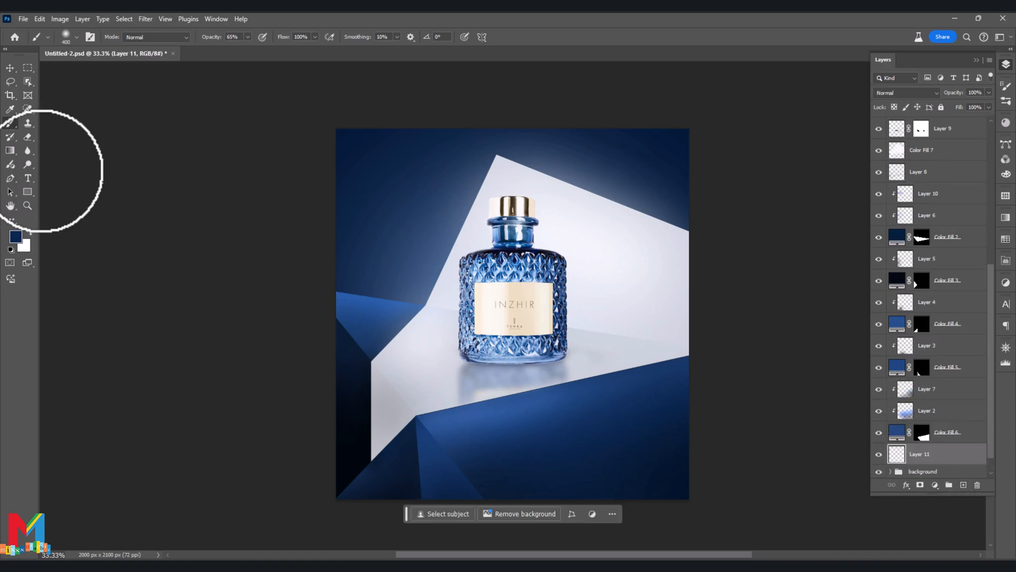
- Paint white smoke texture over the navy background beside the white shape with a 2000 px smoke brush
left_click(76, 37)
left_click_drag(139, 186, 131, 250)
left_click(66, 270)
left_click(81, 316)
left_click(370, 313)
left_click(365, 286)
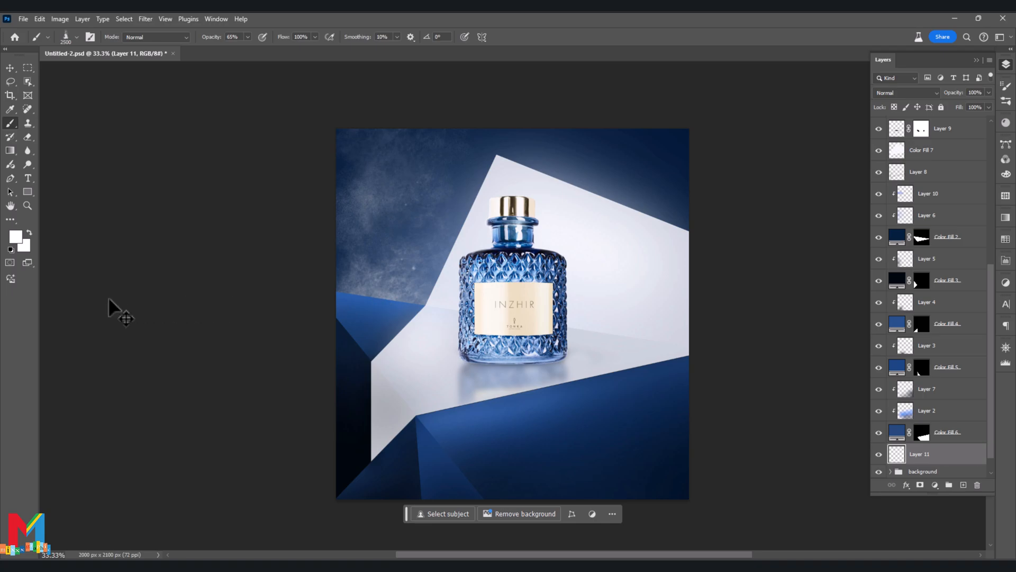
left_click(312, 277)
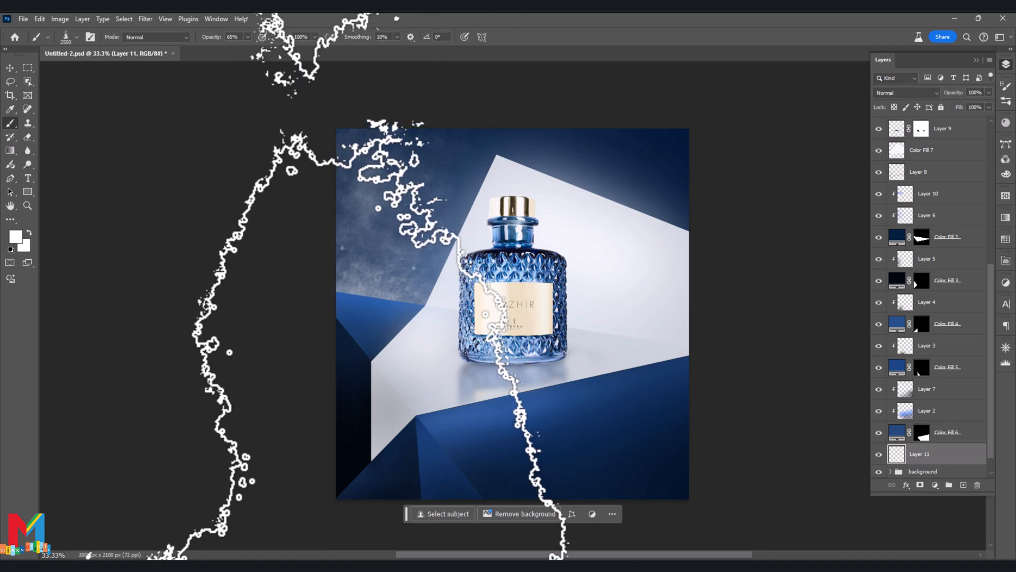
left_click(725, 315)
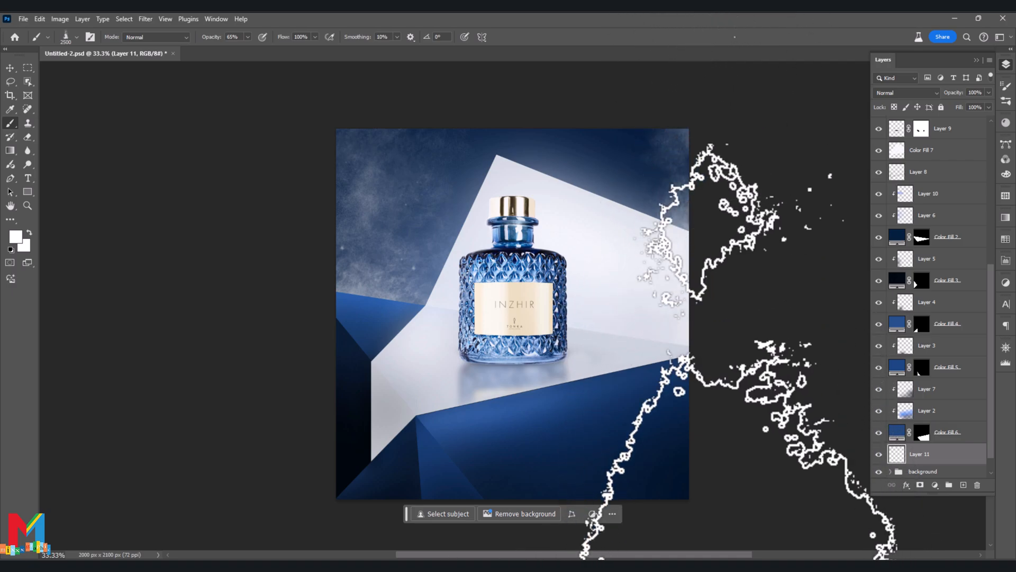
- Select all layers from the Curves adjustment down to the bottom layer and stamp them into one merged layer
left_click(10, 68)
left_click(87, 184)
scroll(932, 163, "up", 5)
left_click(935, 150)
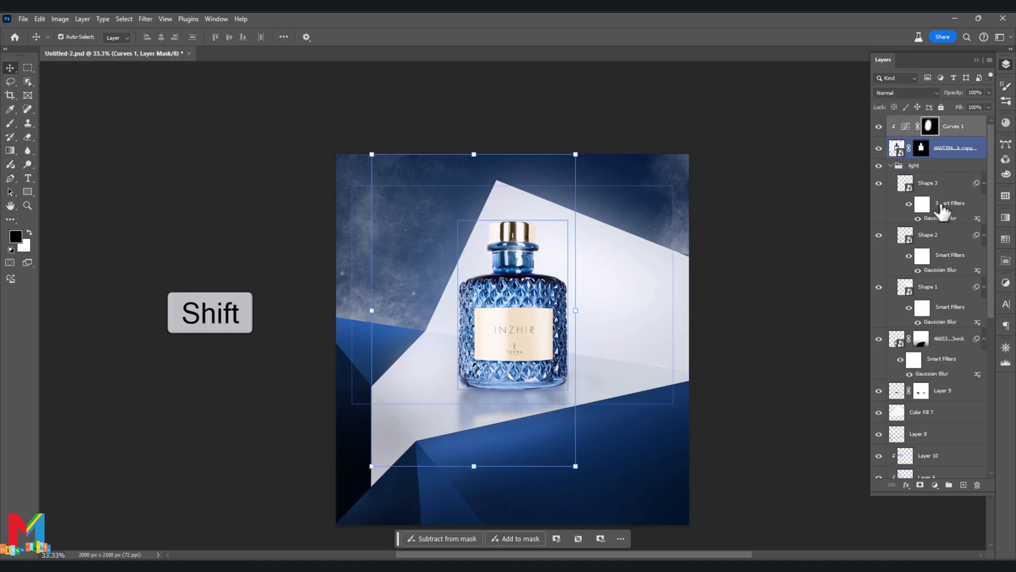
scroll(926, 260, "down", 10)
left_click(964, 471, "shift")
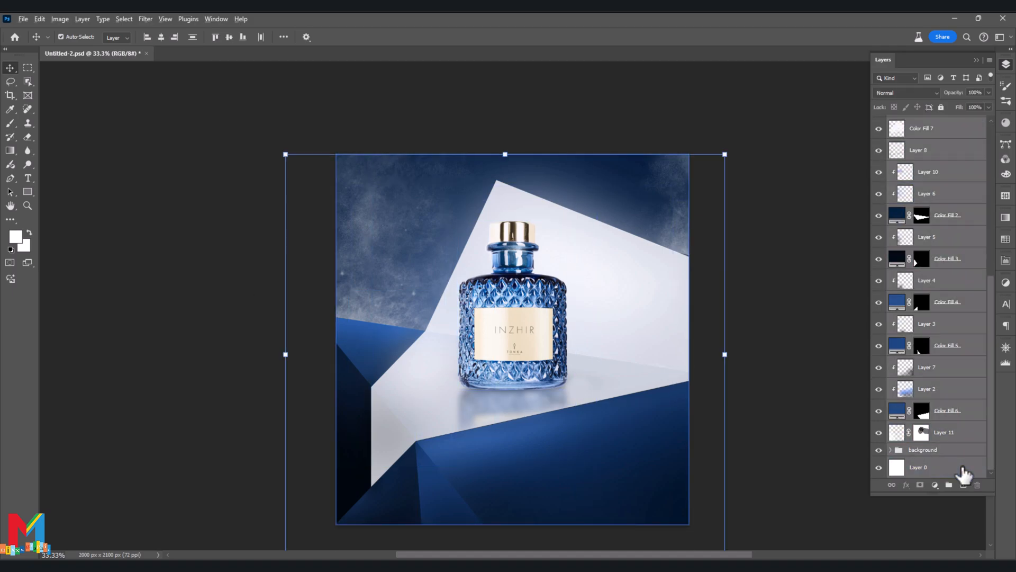
key("ctrl+alt+shift+e")
- Grade the merged layer in the Camera Raw Filter: temperature -12, exposure -0.10, contrast +22, shadows -20 and texture +22
scroll(917, 333, "up", 3)
scroll(926, 325, "up", 5)
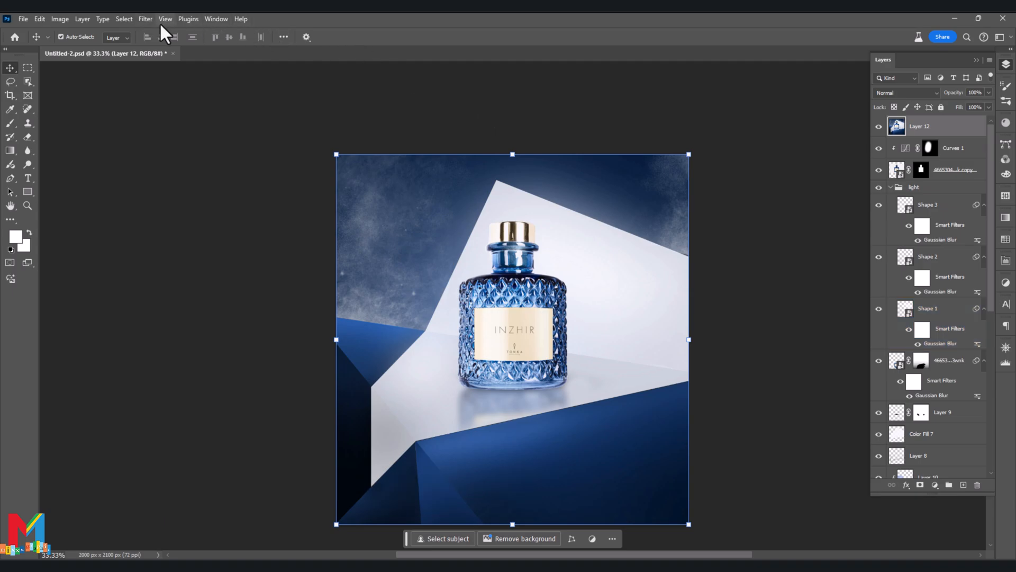
left_click(141, 21)
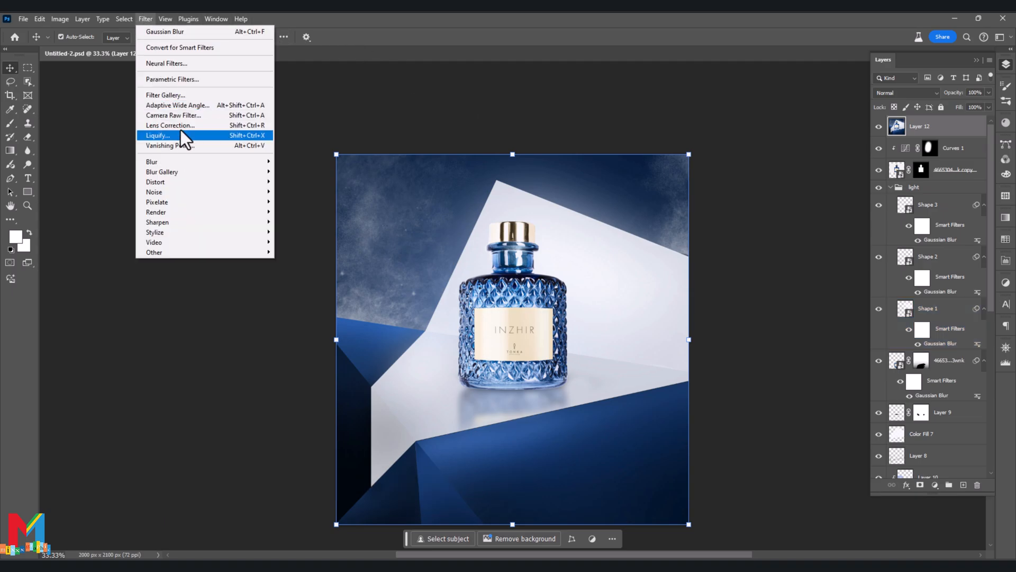
left_click(181, 115)
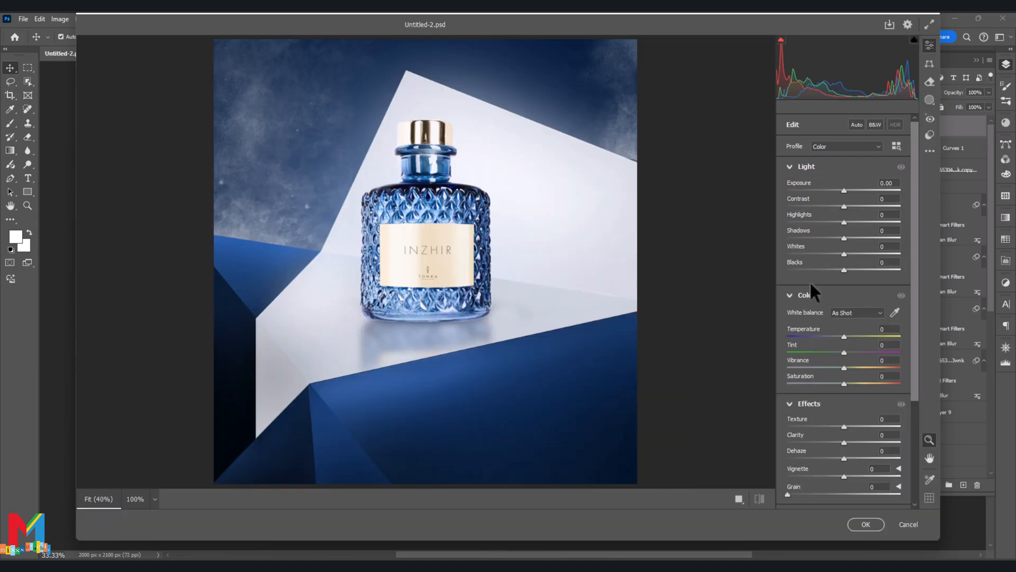
left_click_drag(844, 335, 834, 336)
mouse_move(843, 206)
left_mouse_down()
mouse_move(859, 204)
mouse_move(846, 189)
left_mouse_up()
left_click_drag(845, 239, 843, 190)
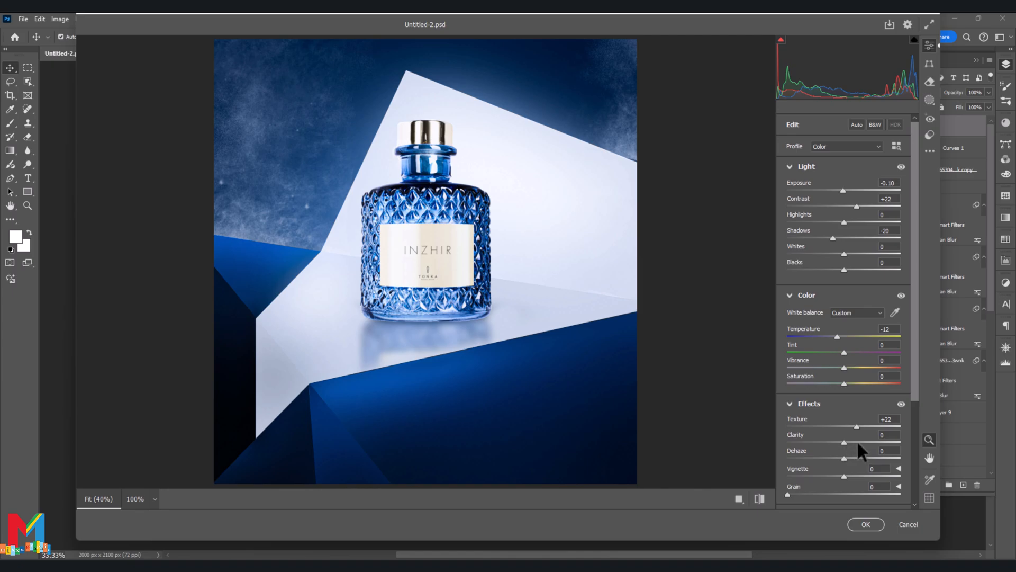
- Set the clarity to +9 and temperature to -20, adjust the blacks, and apply the Camera Raw grading
left_click_drag(845, 442, 846, 441)
left_click_drag(837, 337, 833, 337)
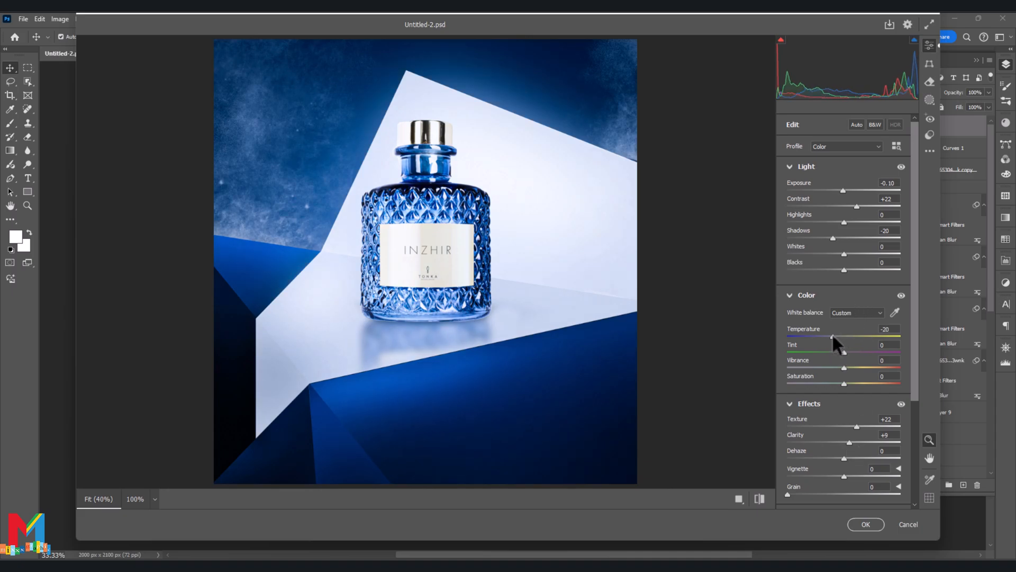
left_click_drag(844, 189, 842, 190)
mouse_move(851, 270)
left_mouse_down()
mouse_move(859, 269)
mouse_move(839, 268)
mouse_move(866, 270)
left_mouse_up()
left_click(866, 523)
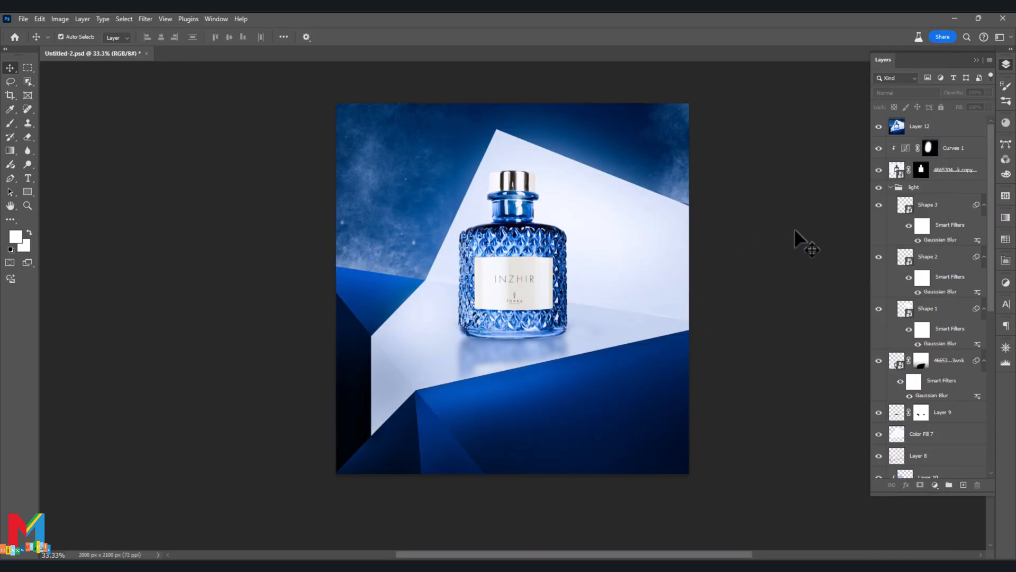